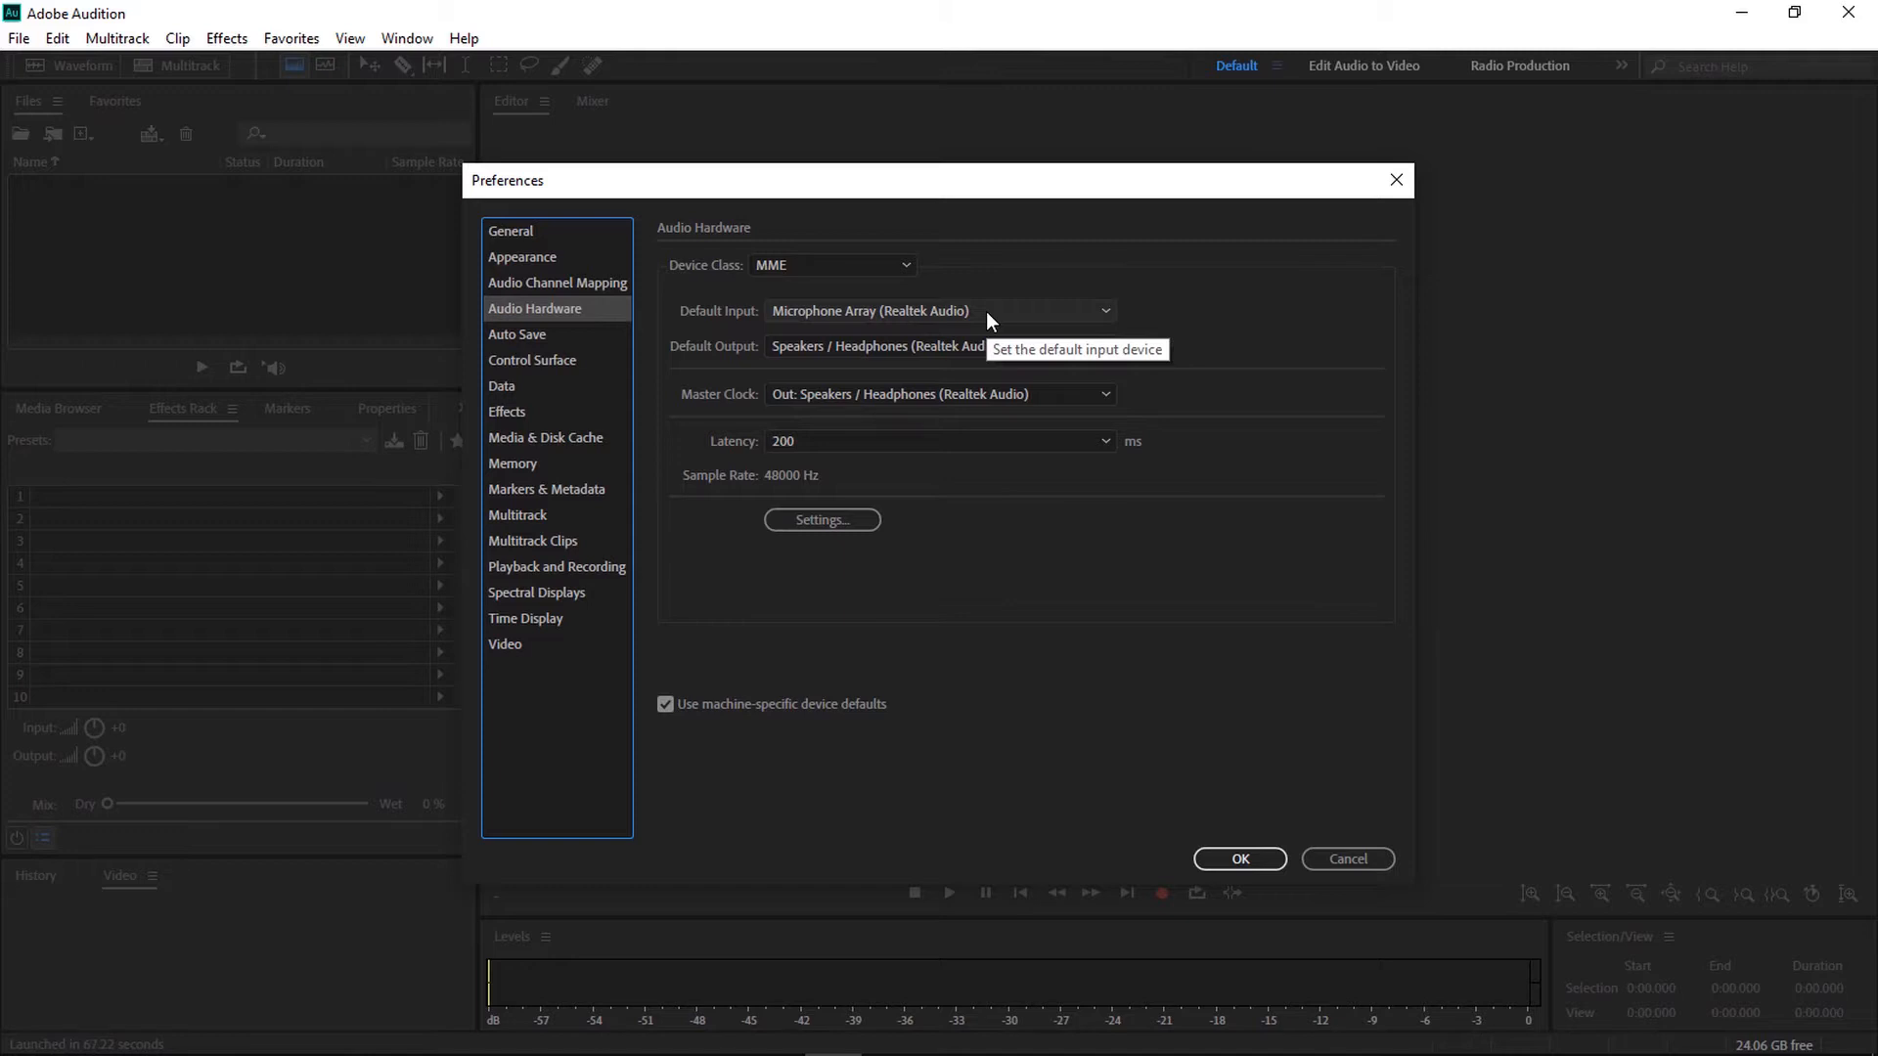
Set the default audio input to Microphone (Q9-1) and the master clock to In: Microphone (Q9-1), and accept the preferences
left_click(986, 311)
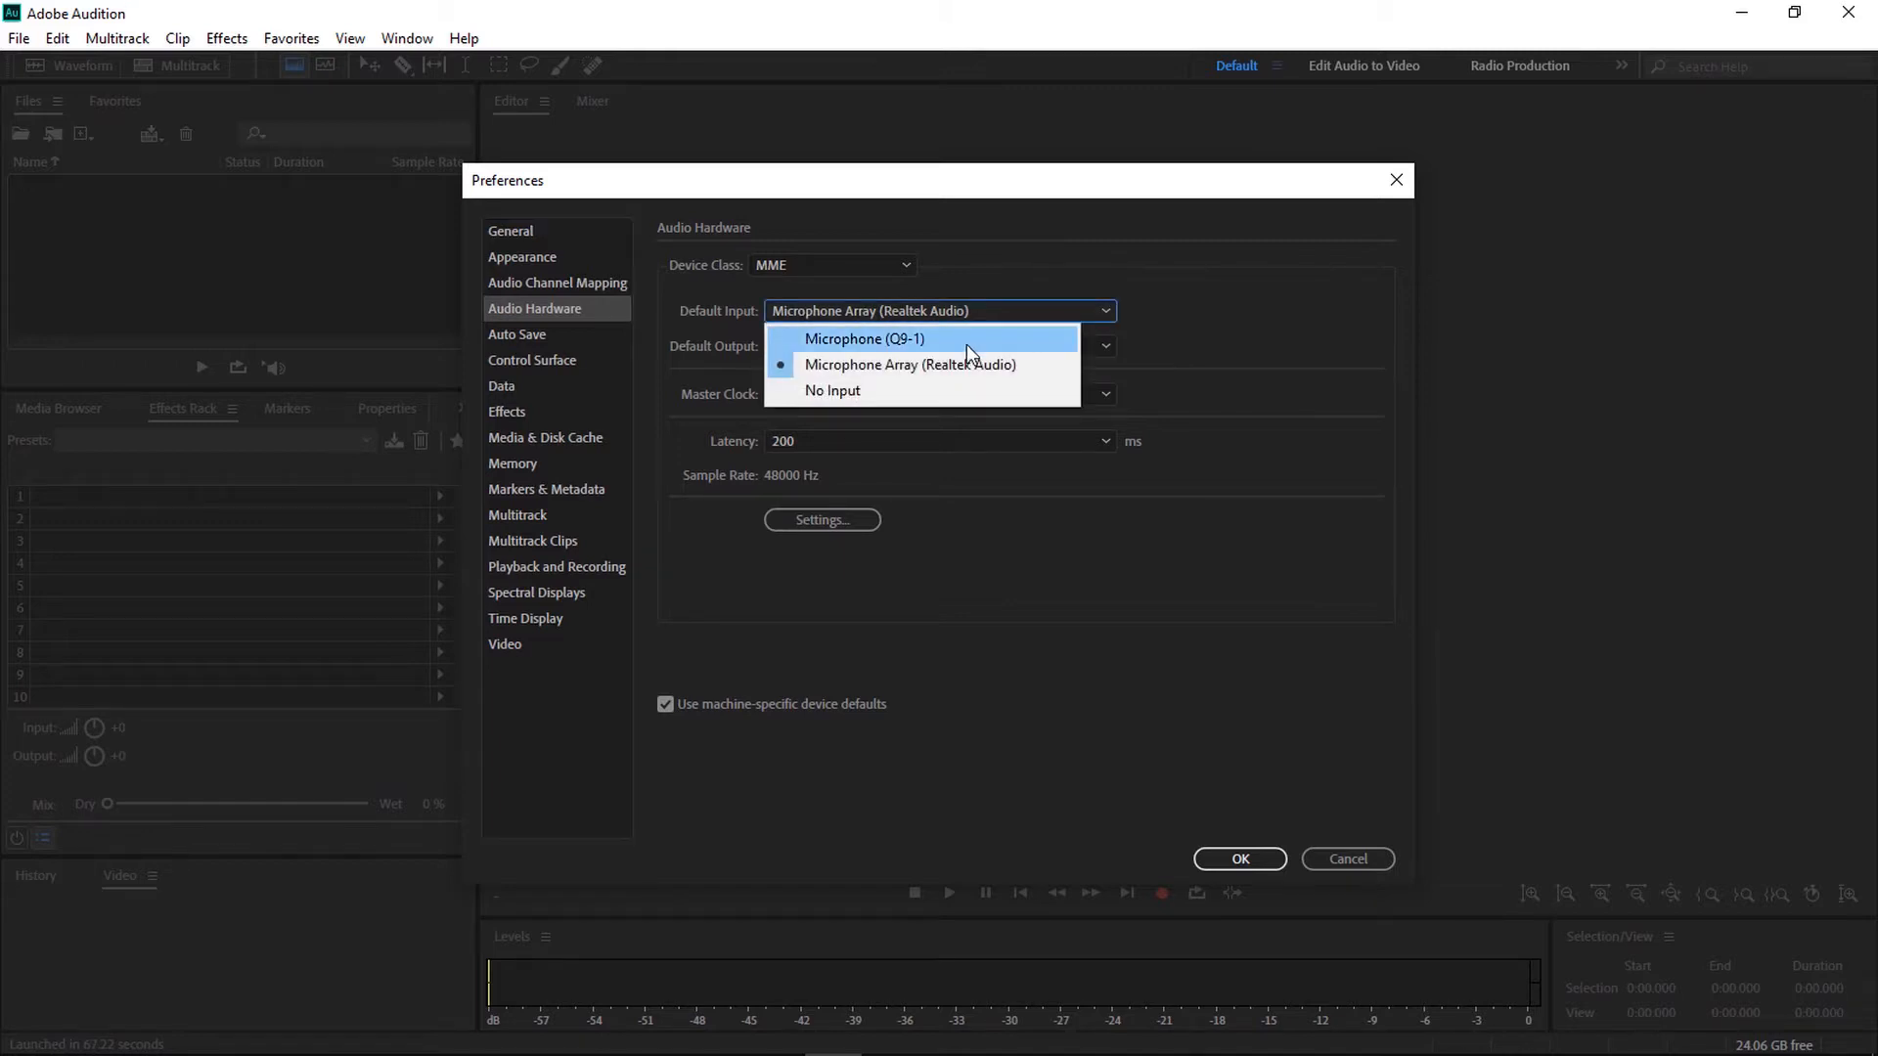
left_click(967, 339)
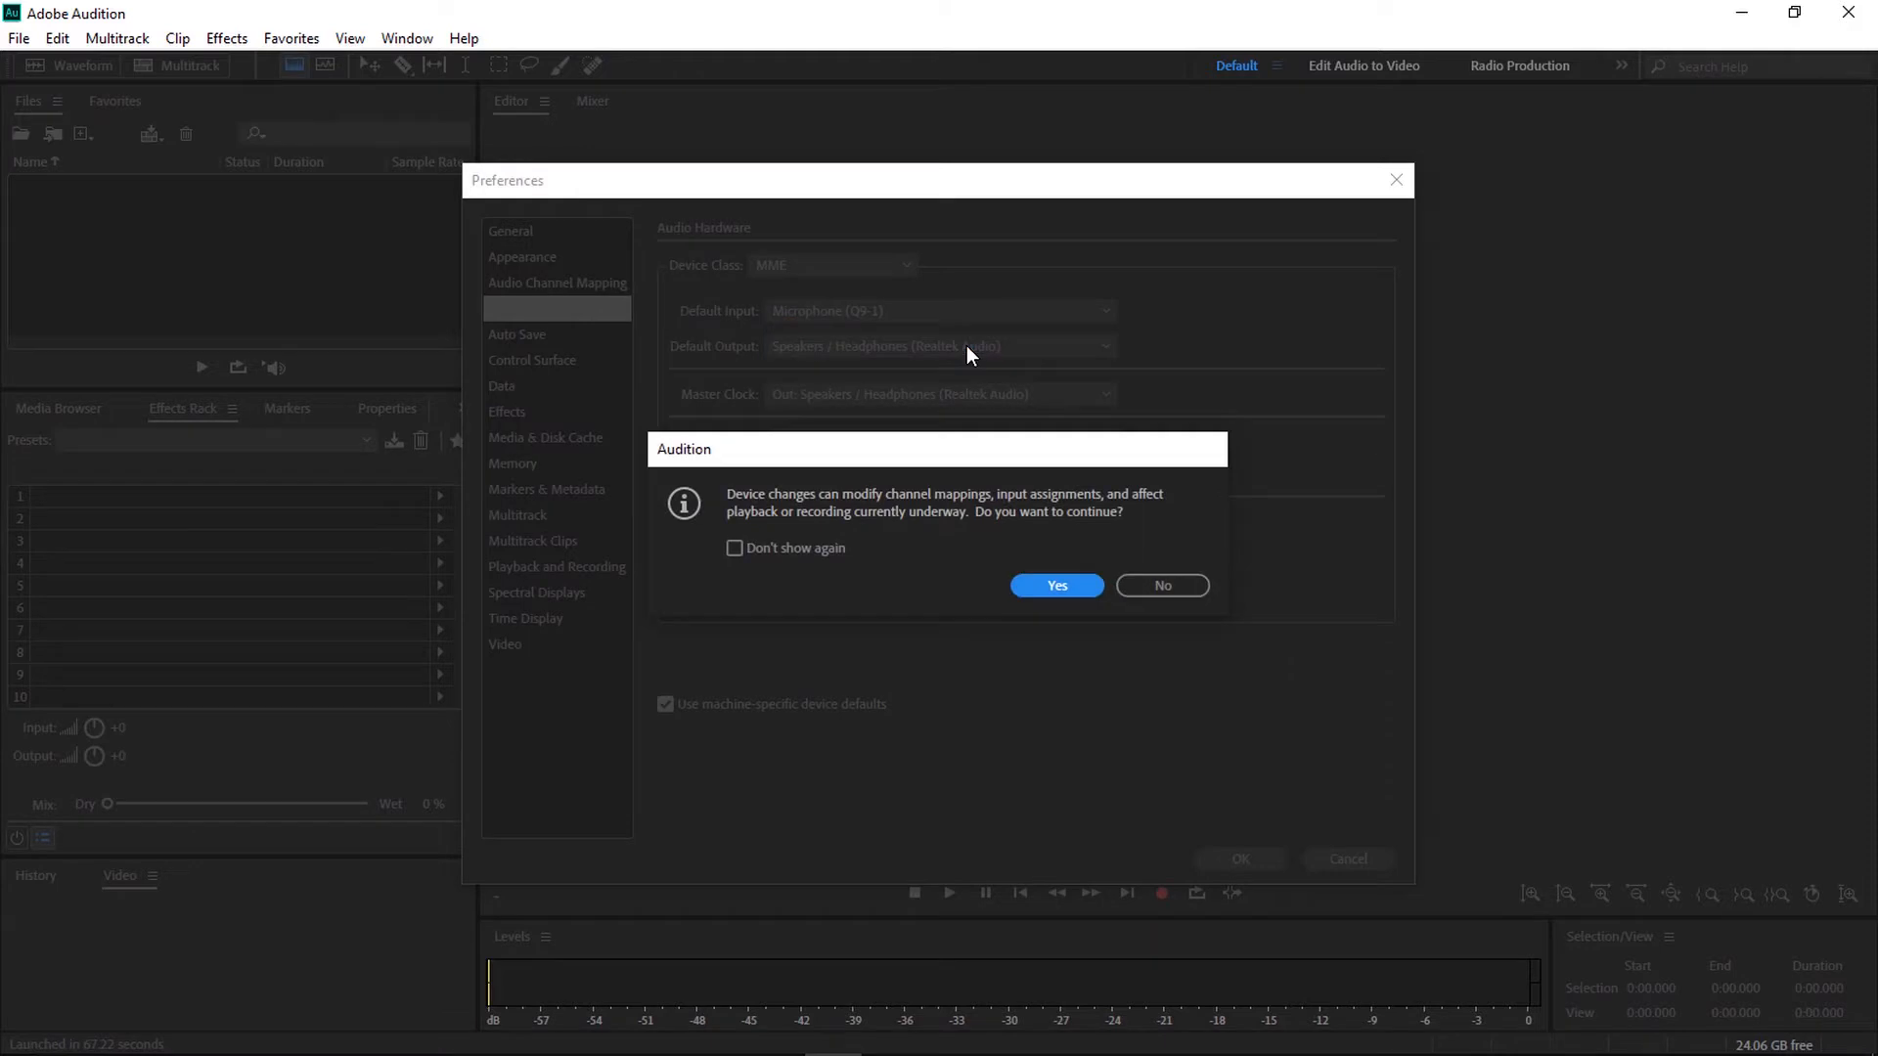
left_click(1043, 590)
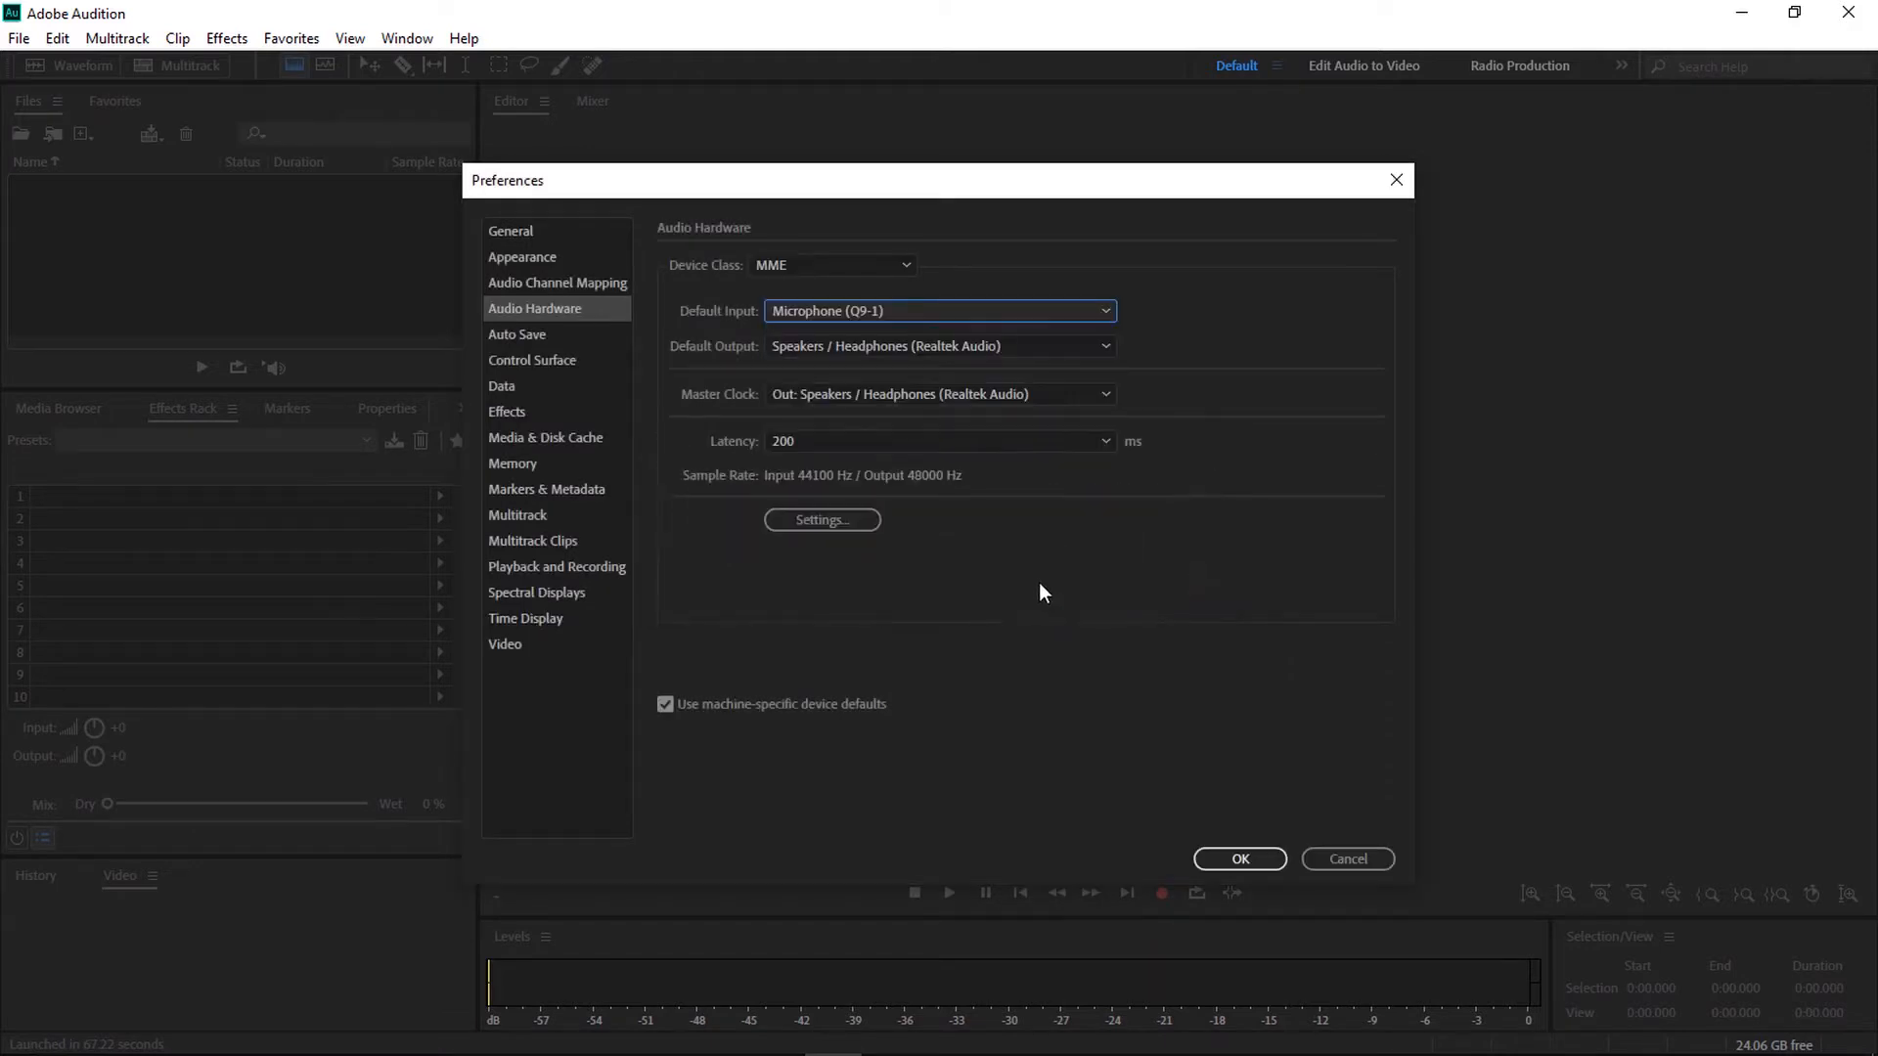
left_click(896, 392)
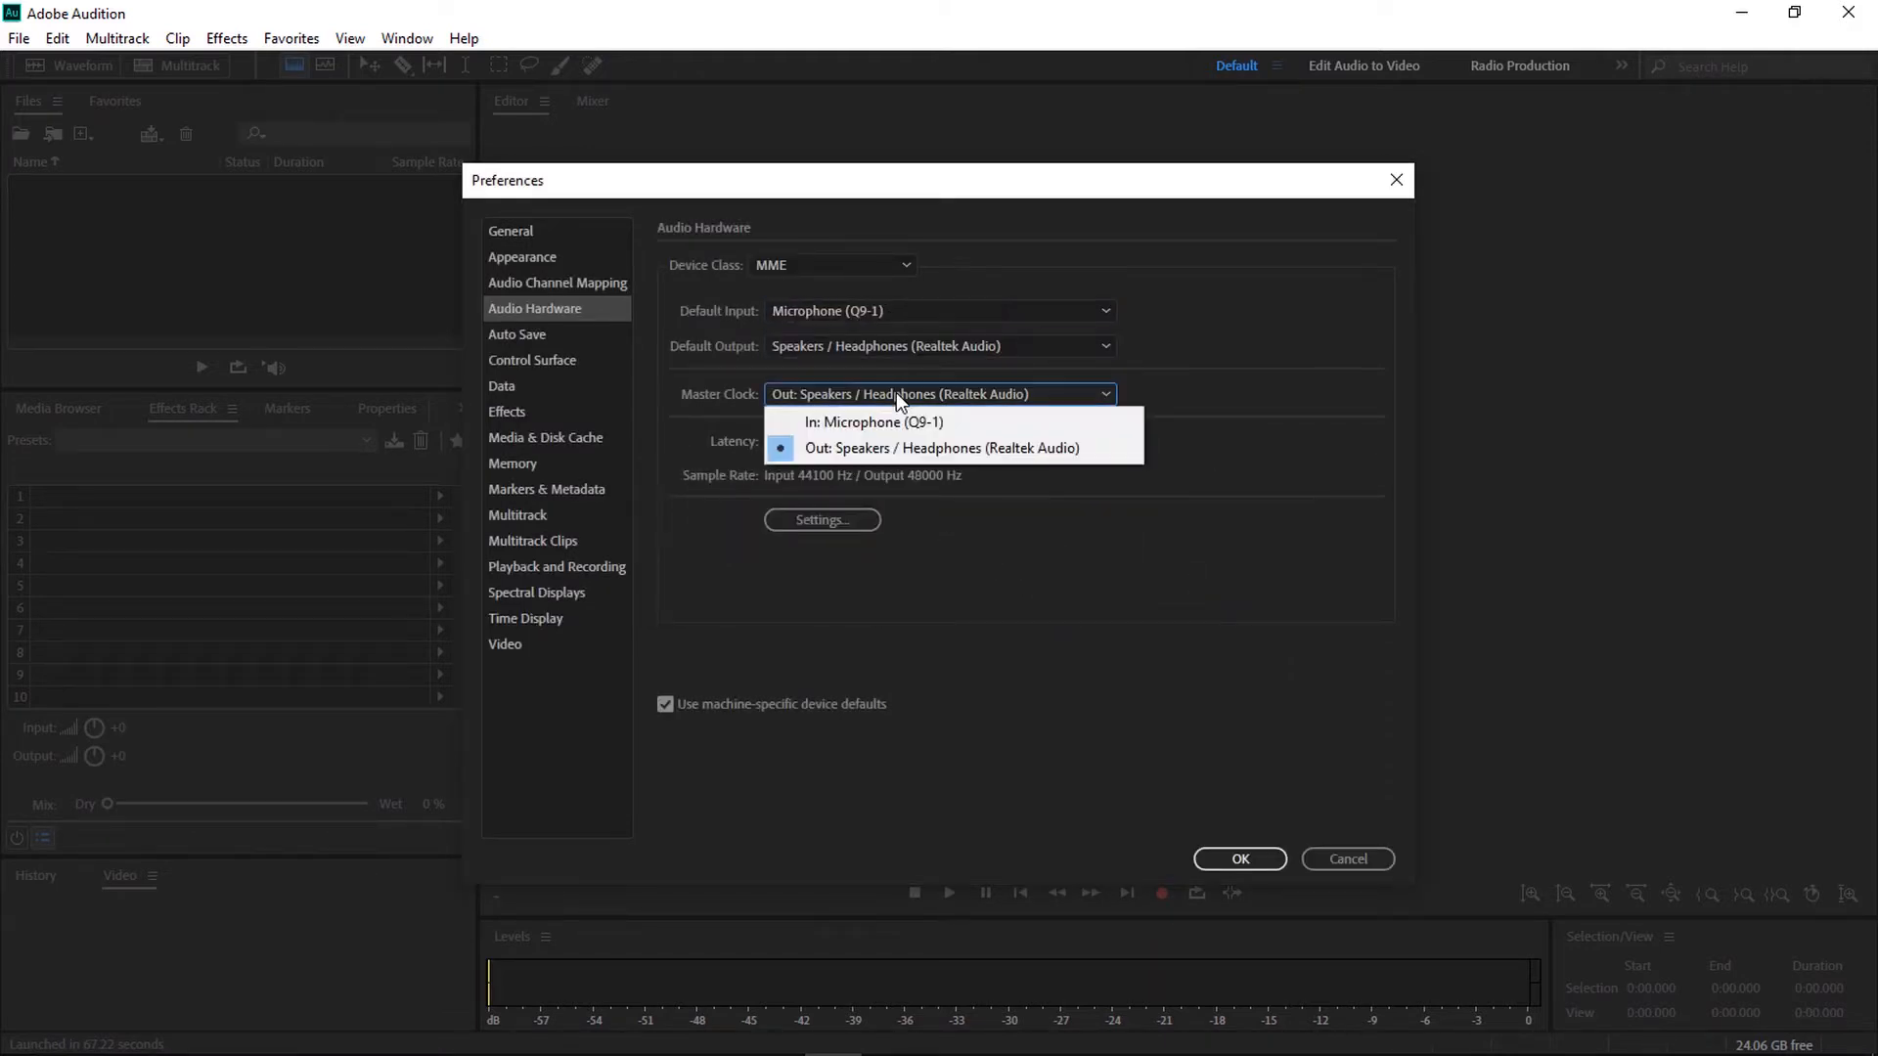
left_click(912, 431)
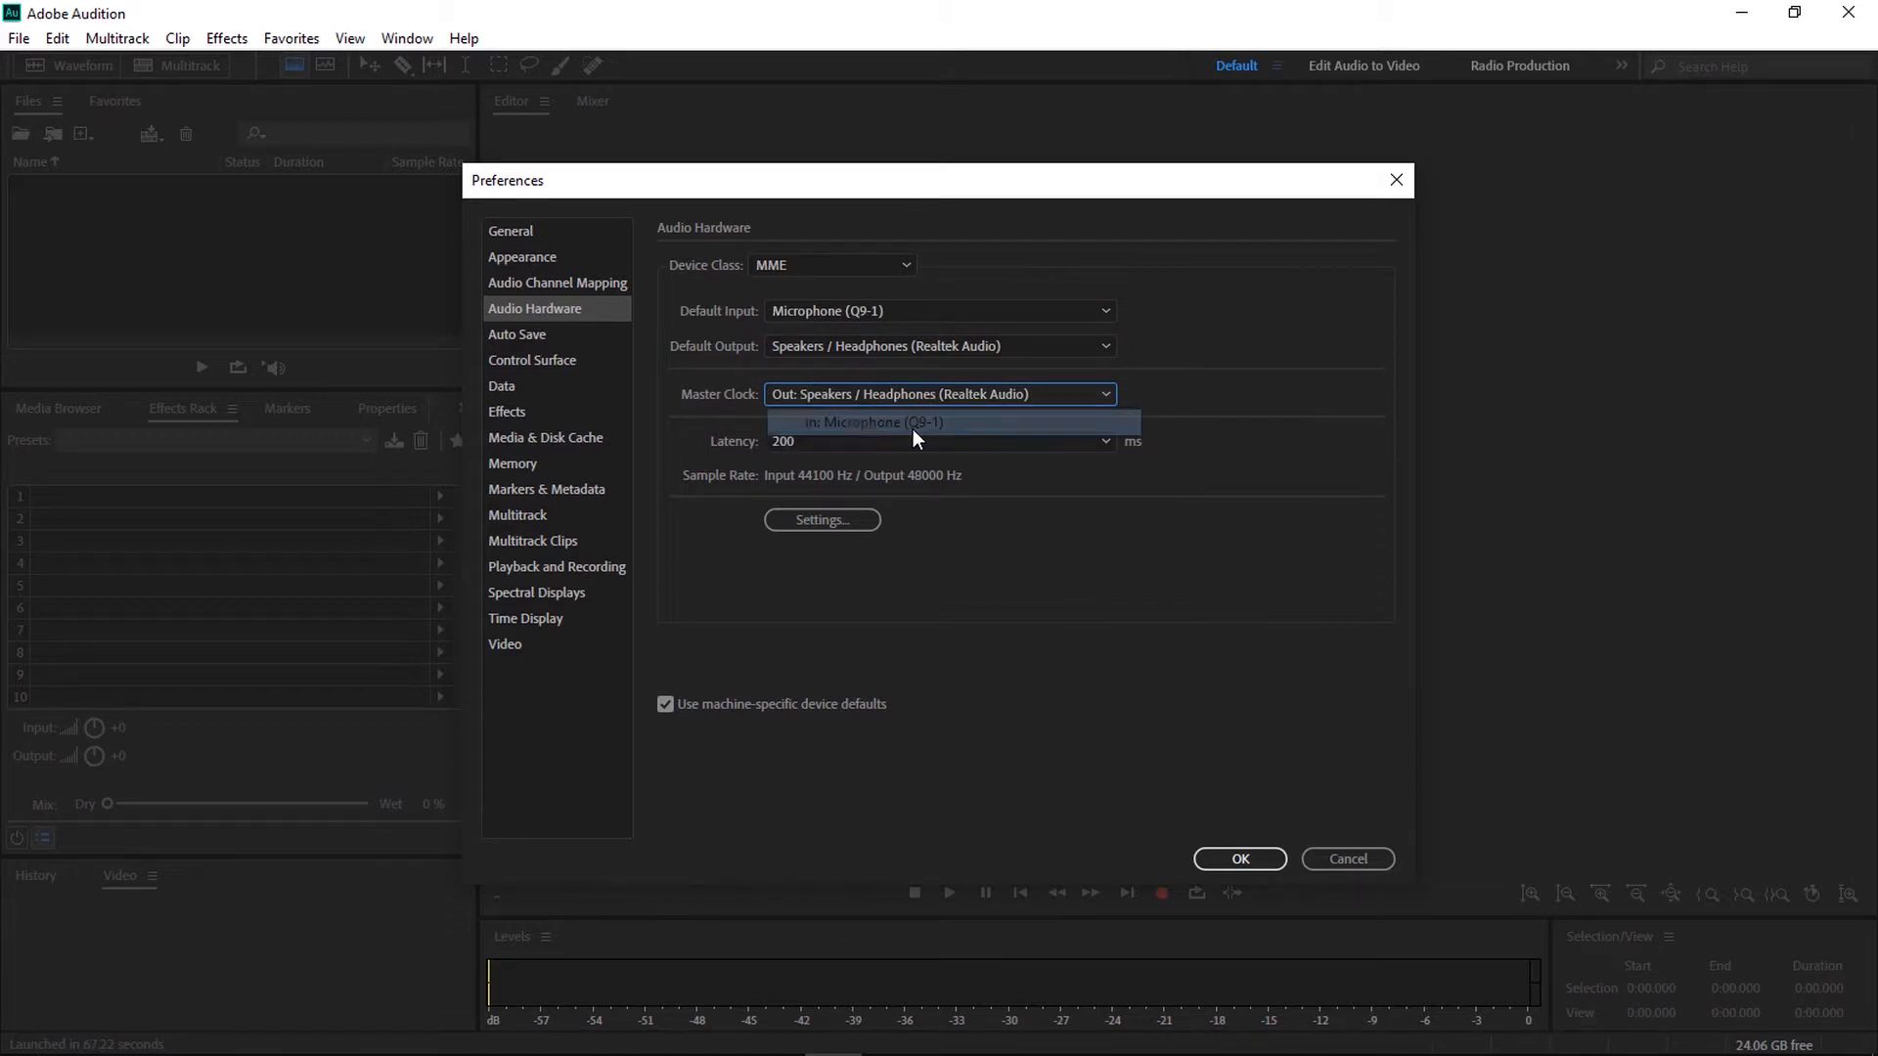
left_click(834, 520)
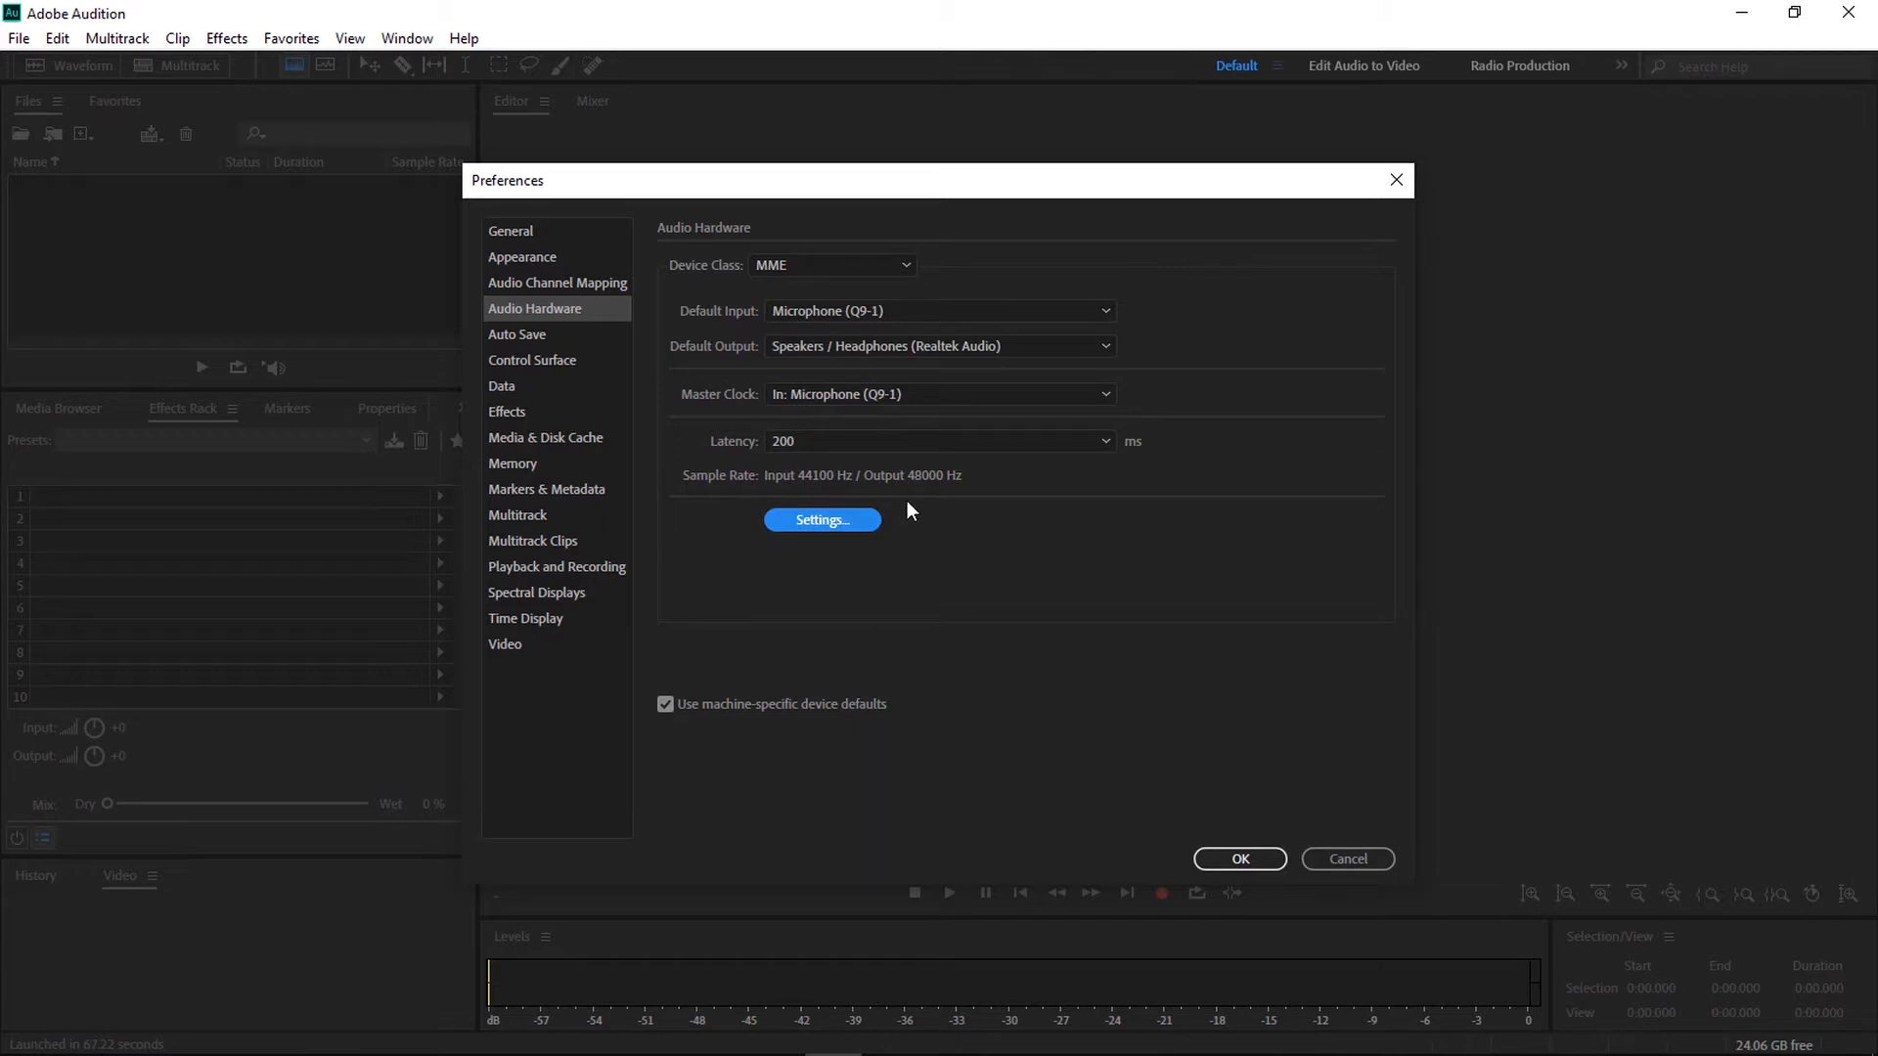
left_click(1250, 850)
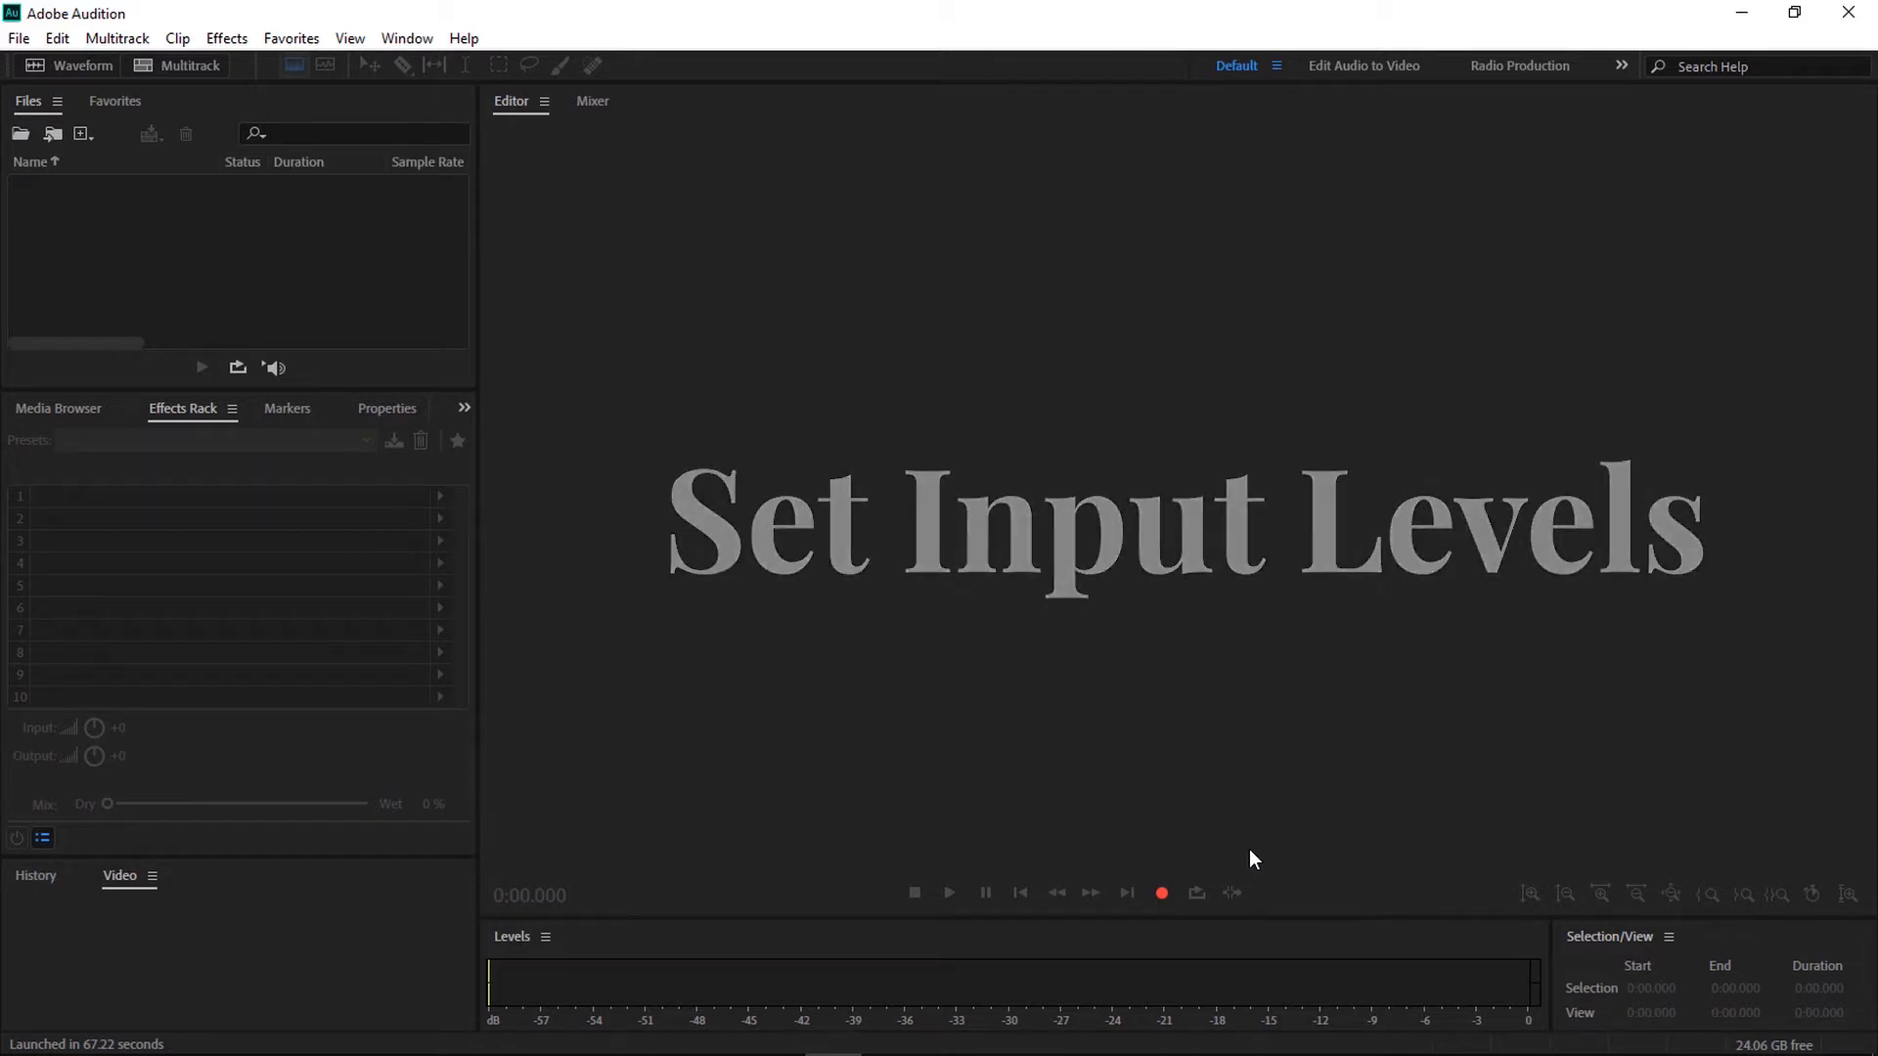
Turn on input signal metering for the level meters
right_click(778, 972)
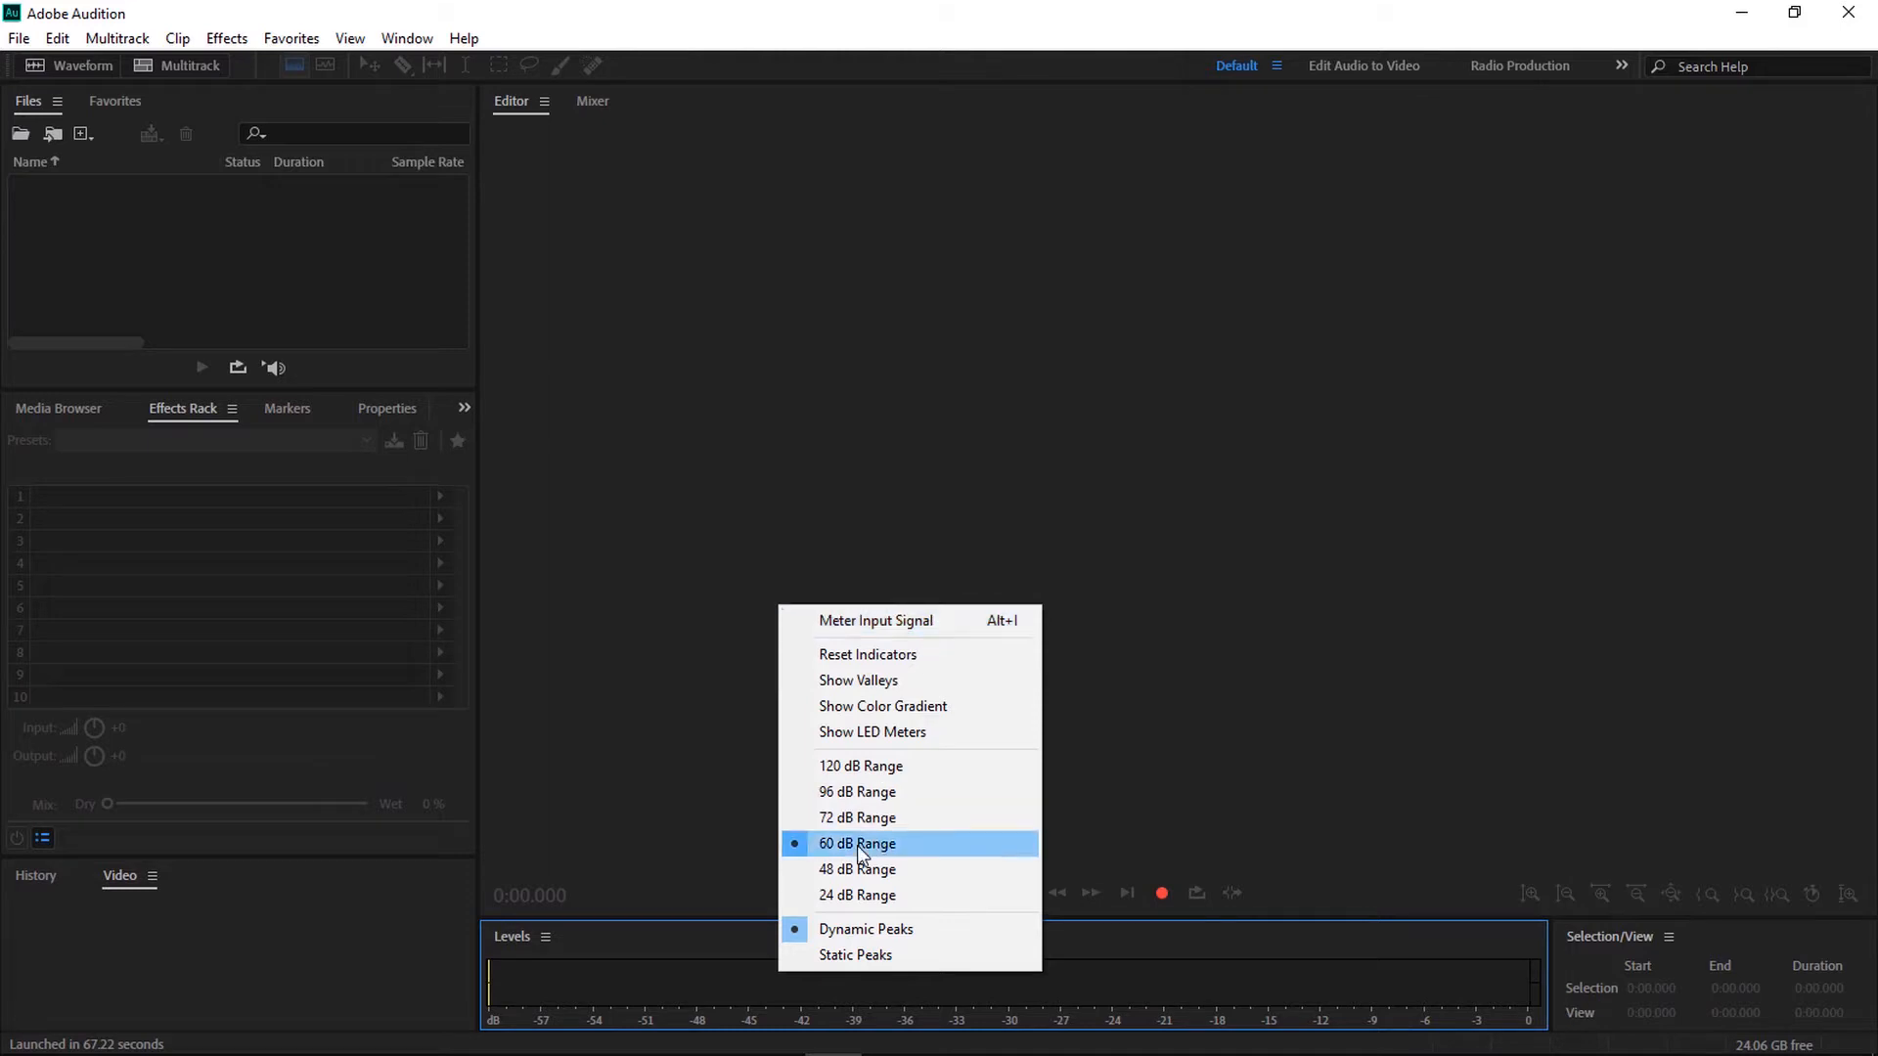
left_click(867, 628)
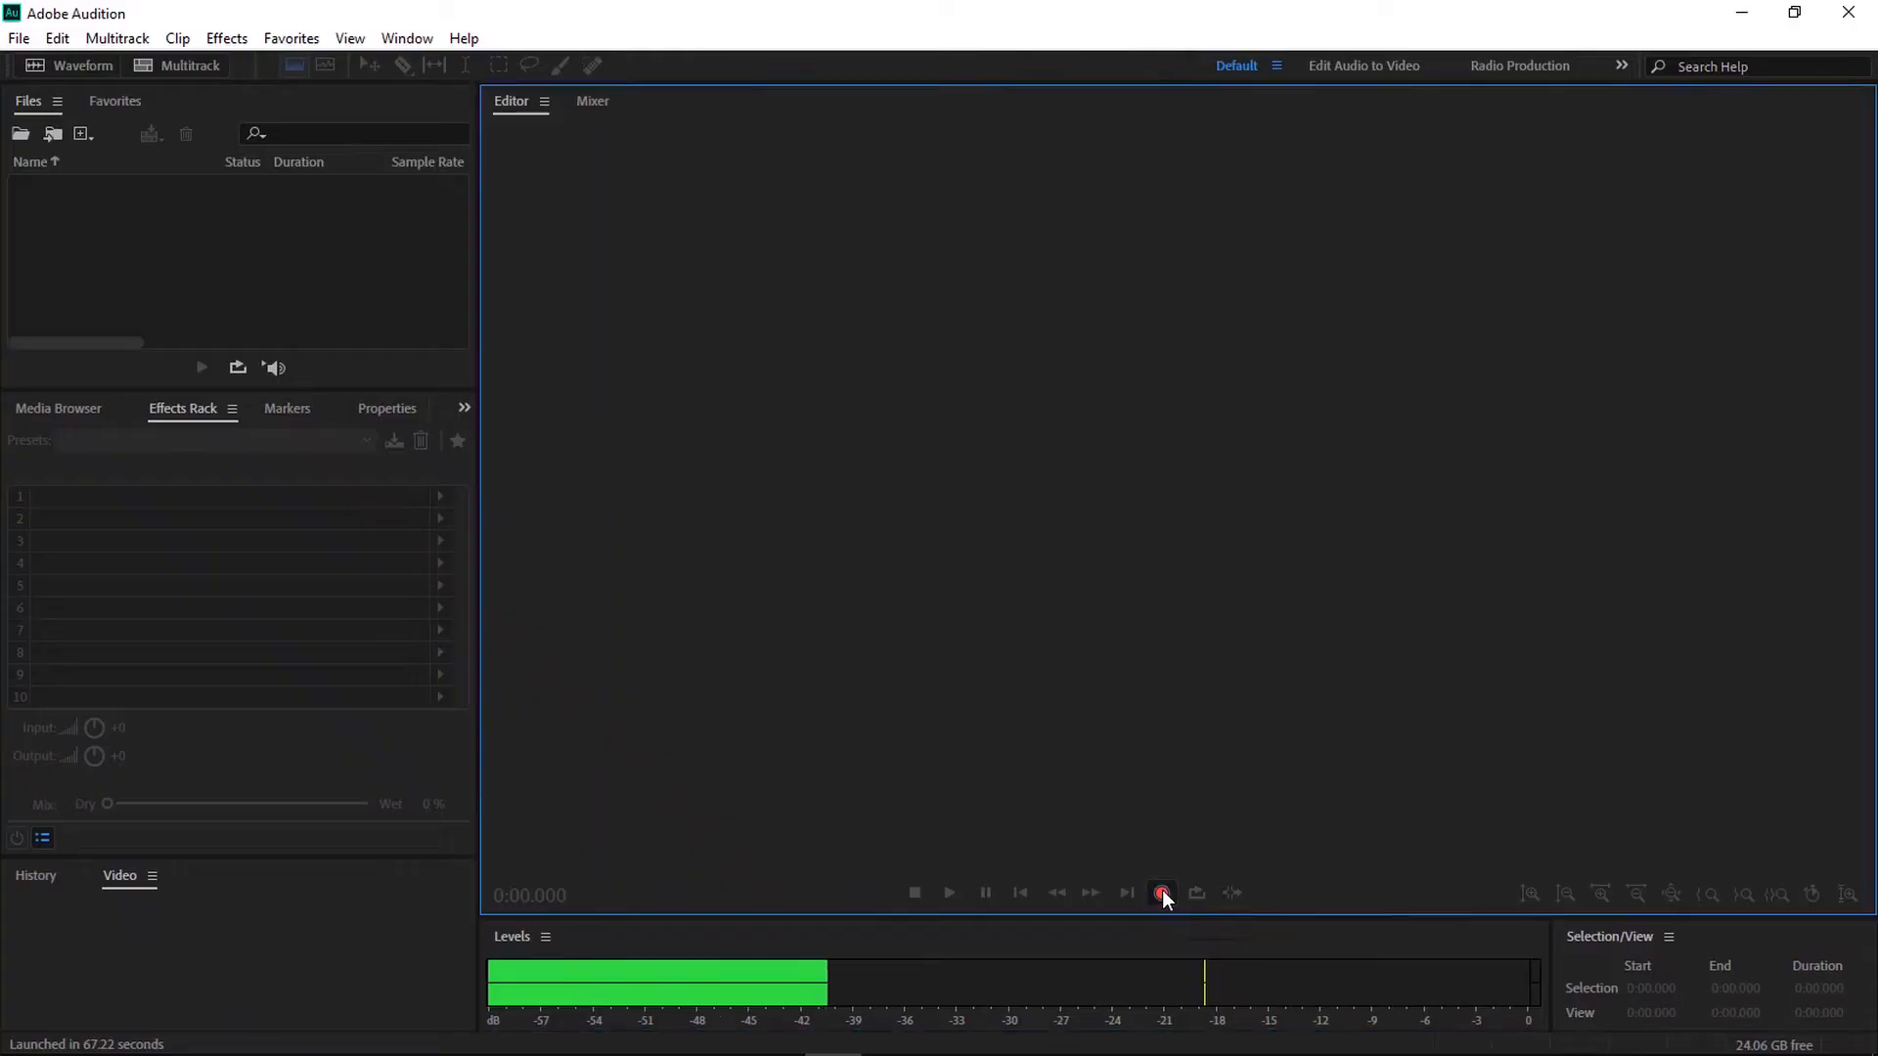
Start recording into a new audio file named Financial360VO with a 48000 Hz sample rate
left_click(1162, 892)
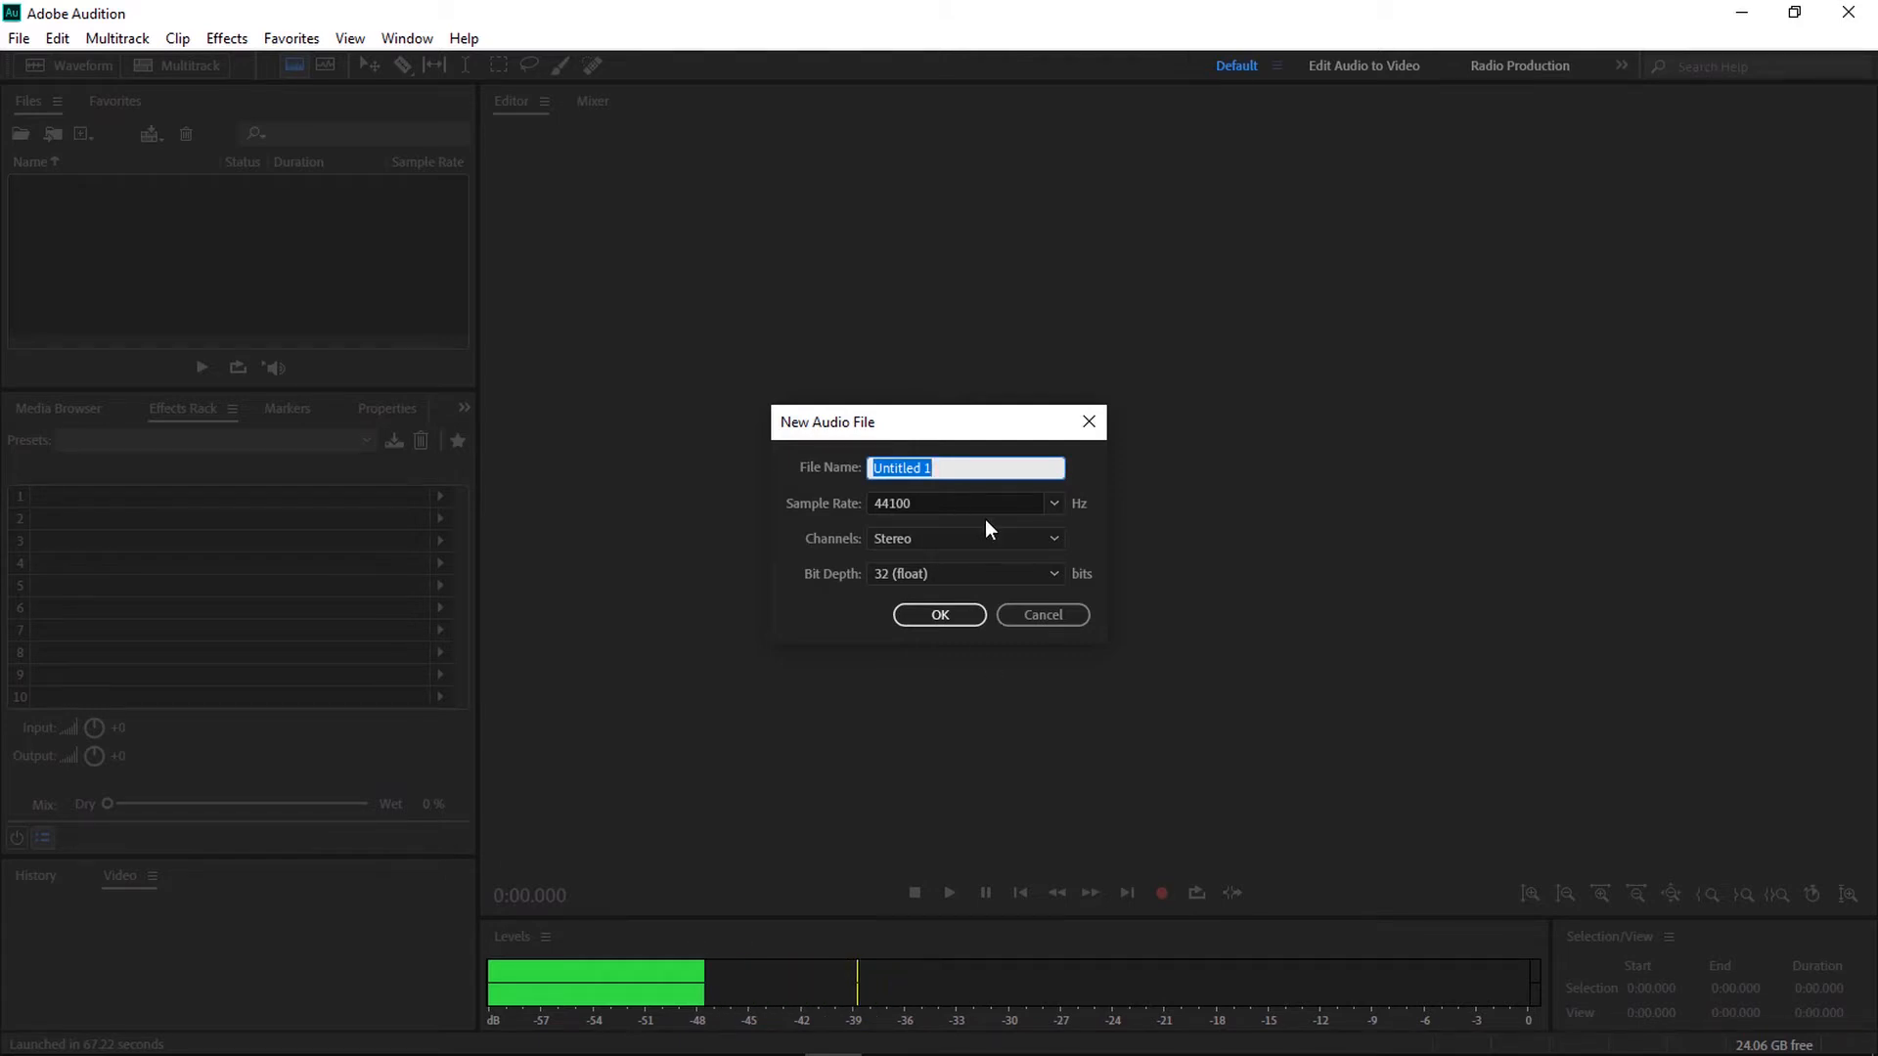
type("Financial360VO")
key("Tab")
left_click(1052, 505)
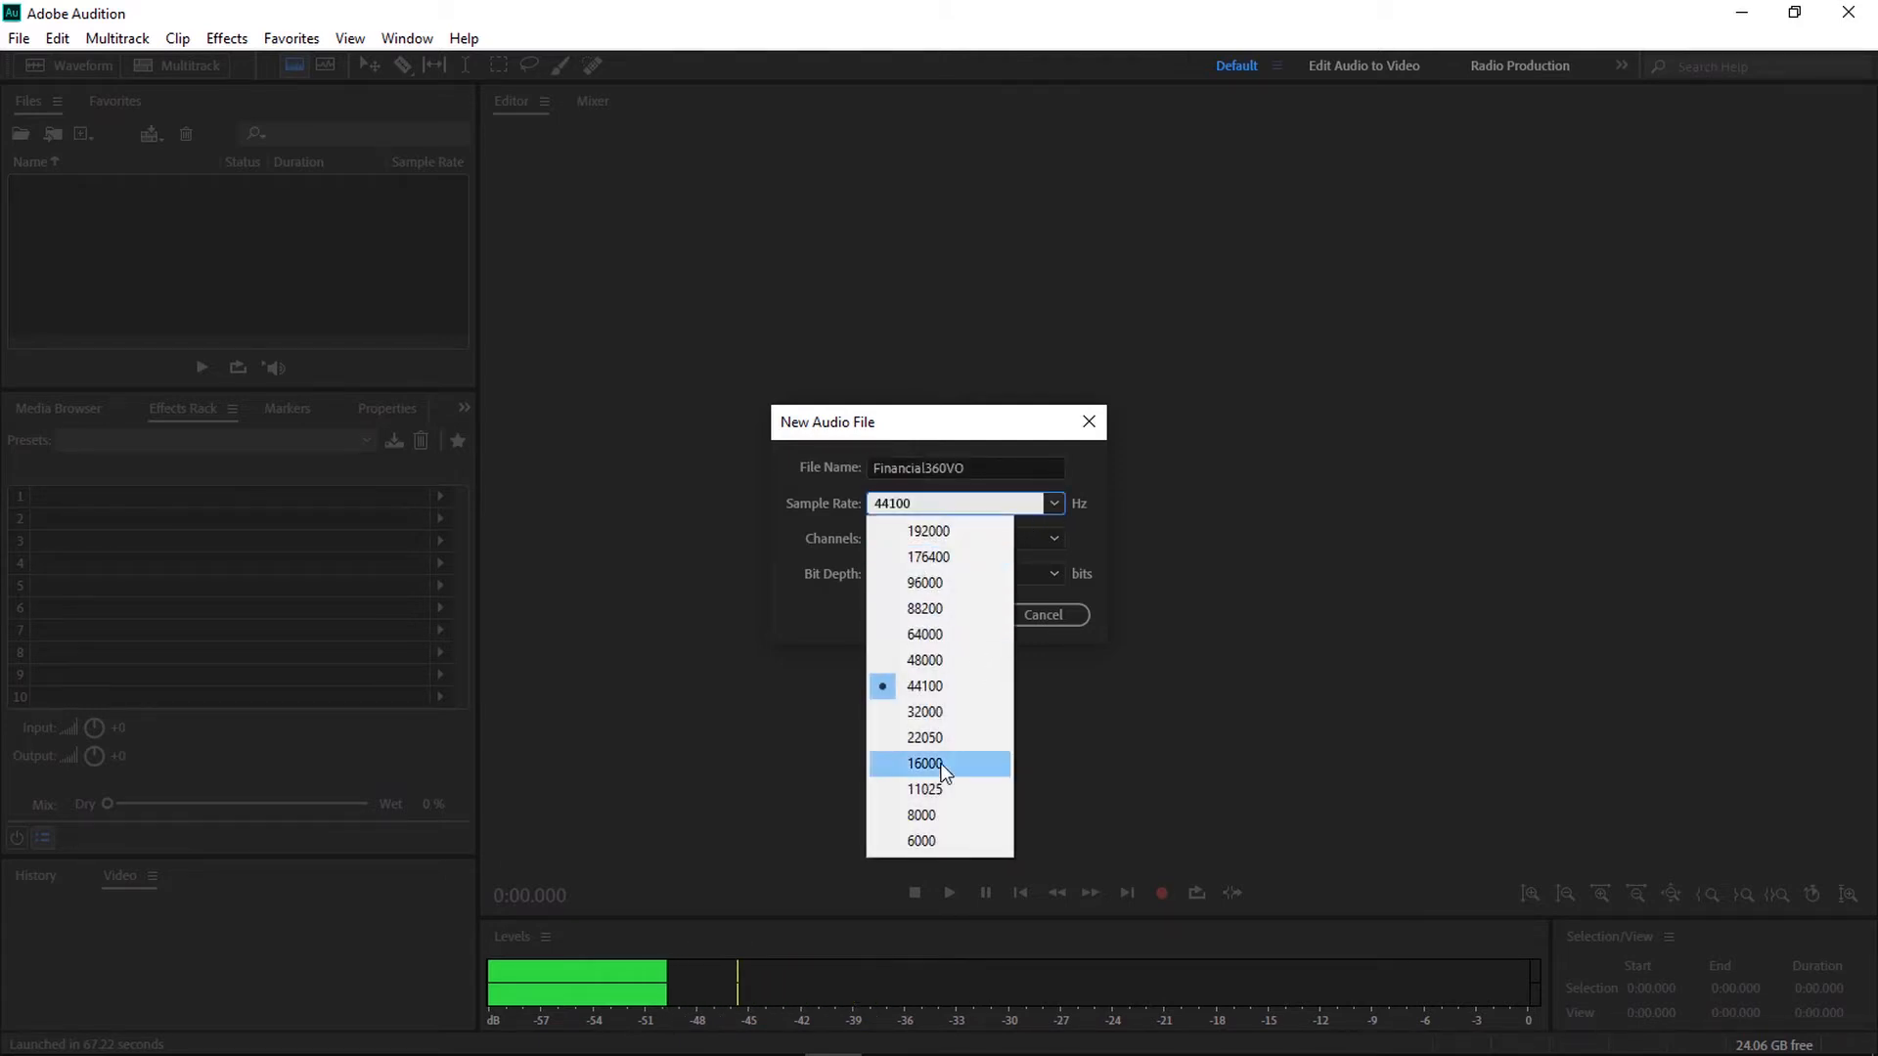
left_click(943, 663)
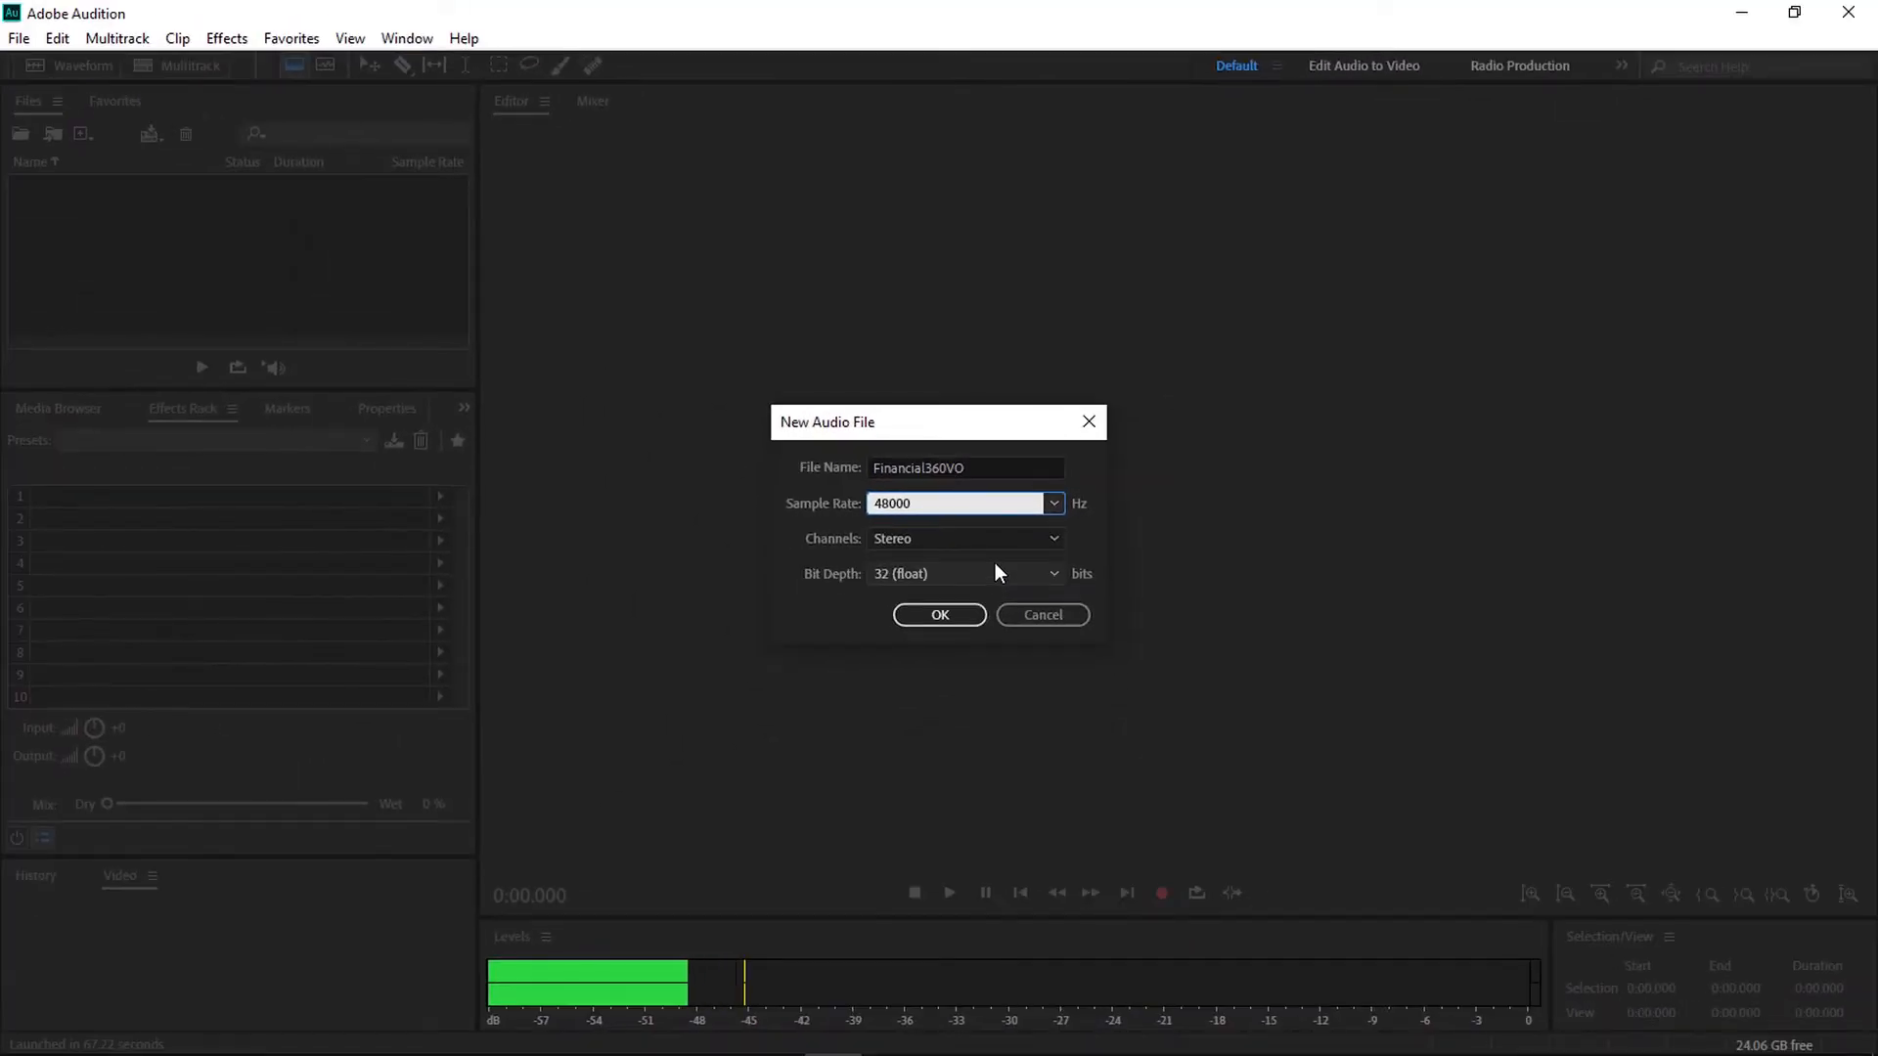
left_click(945, 618)
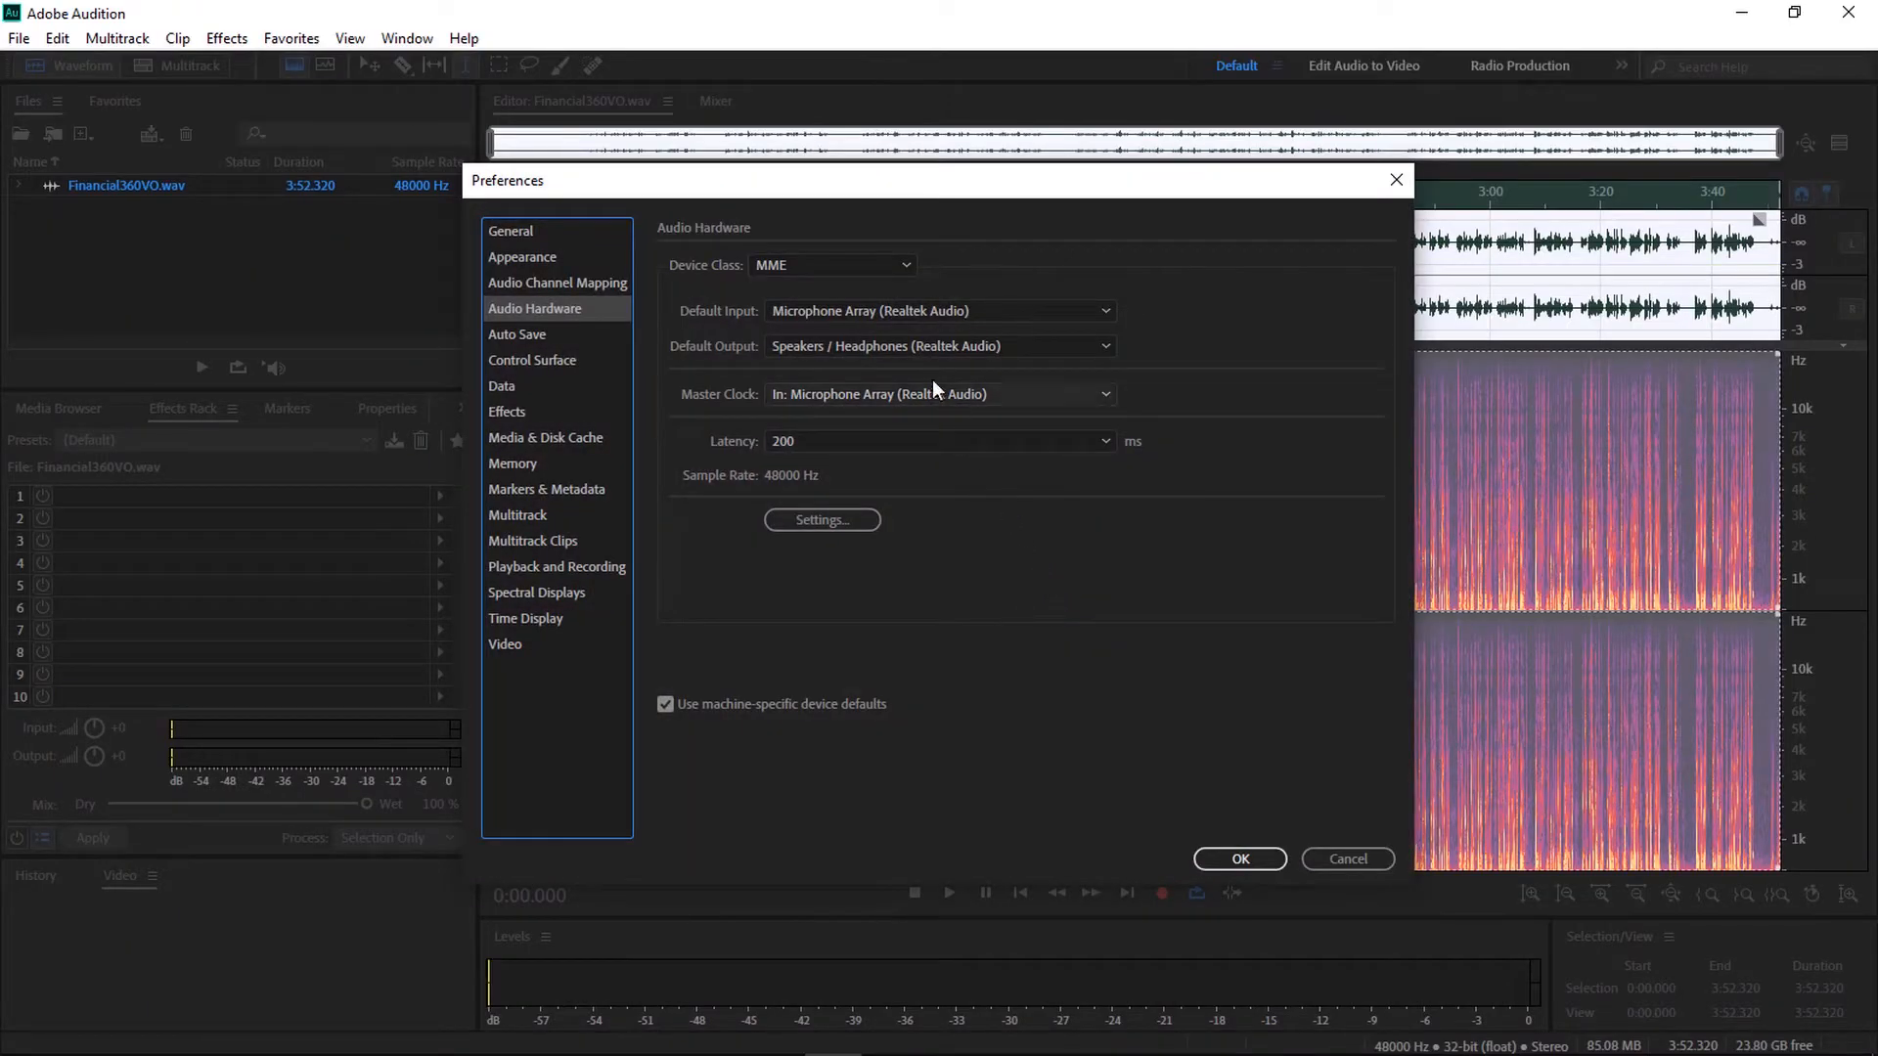
Set the audio hardware's master clock to Out: Speakers / Headphones (Realtek Audio) and accept the preferences
left_click(950, 395)
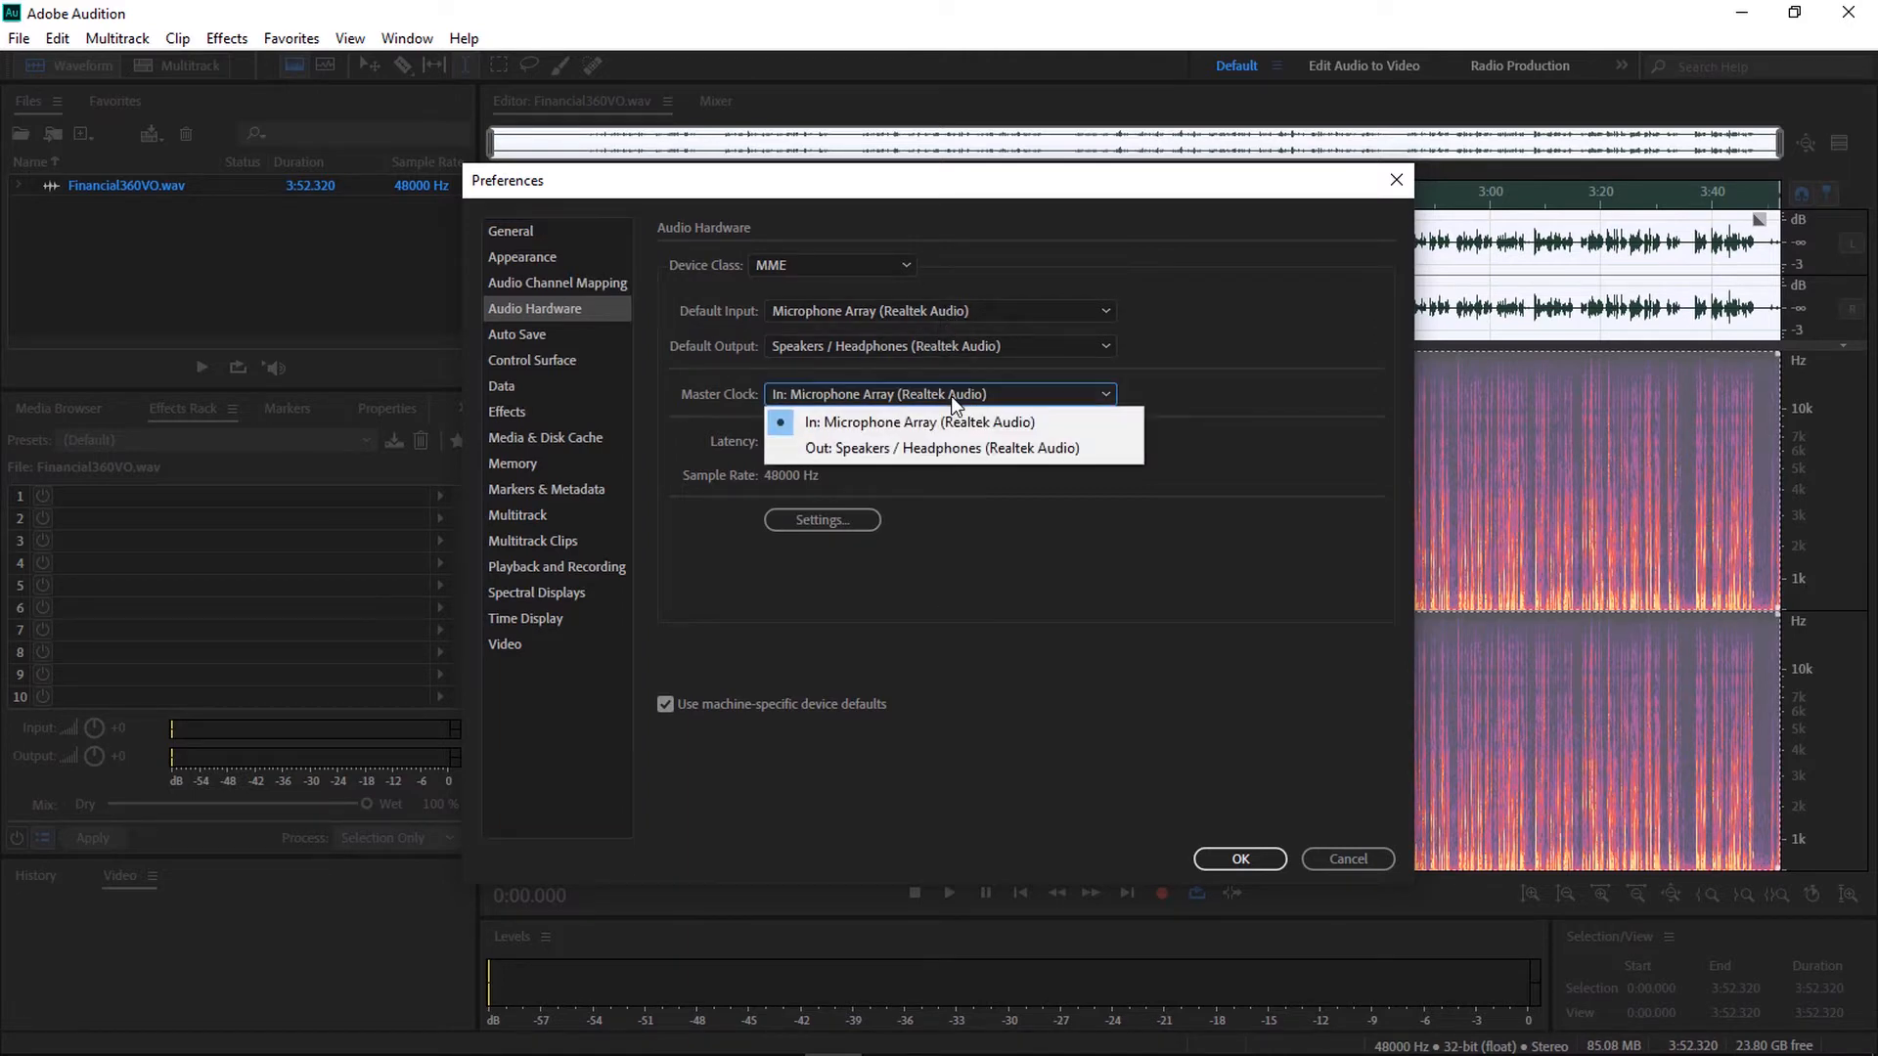
left_click(916, 450)
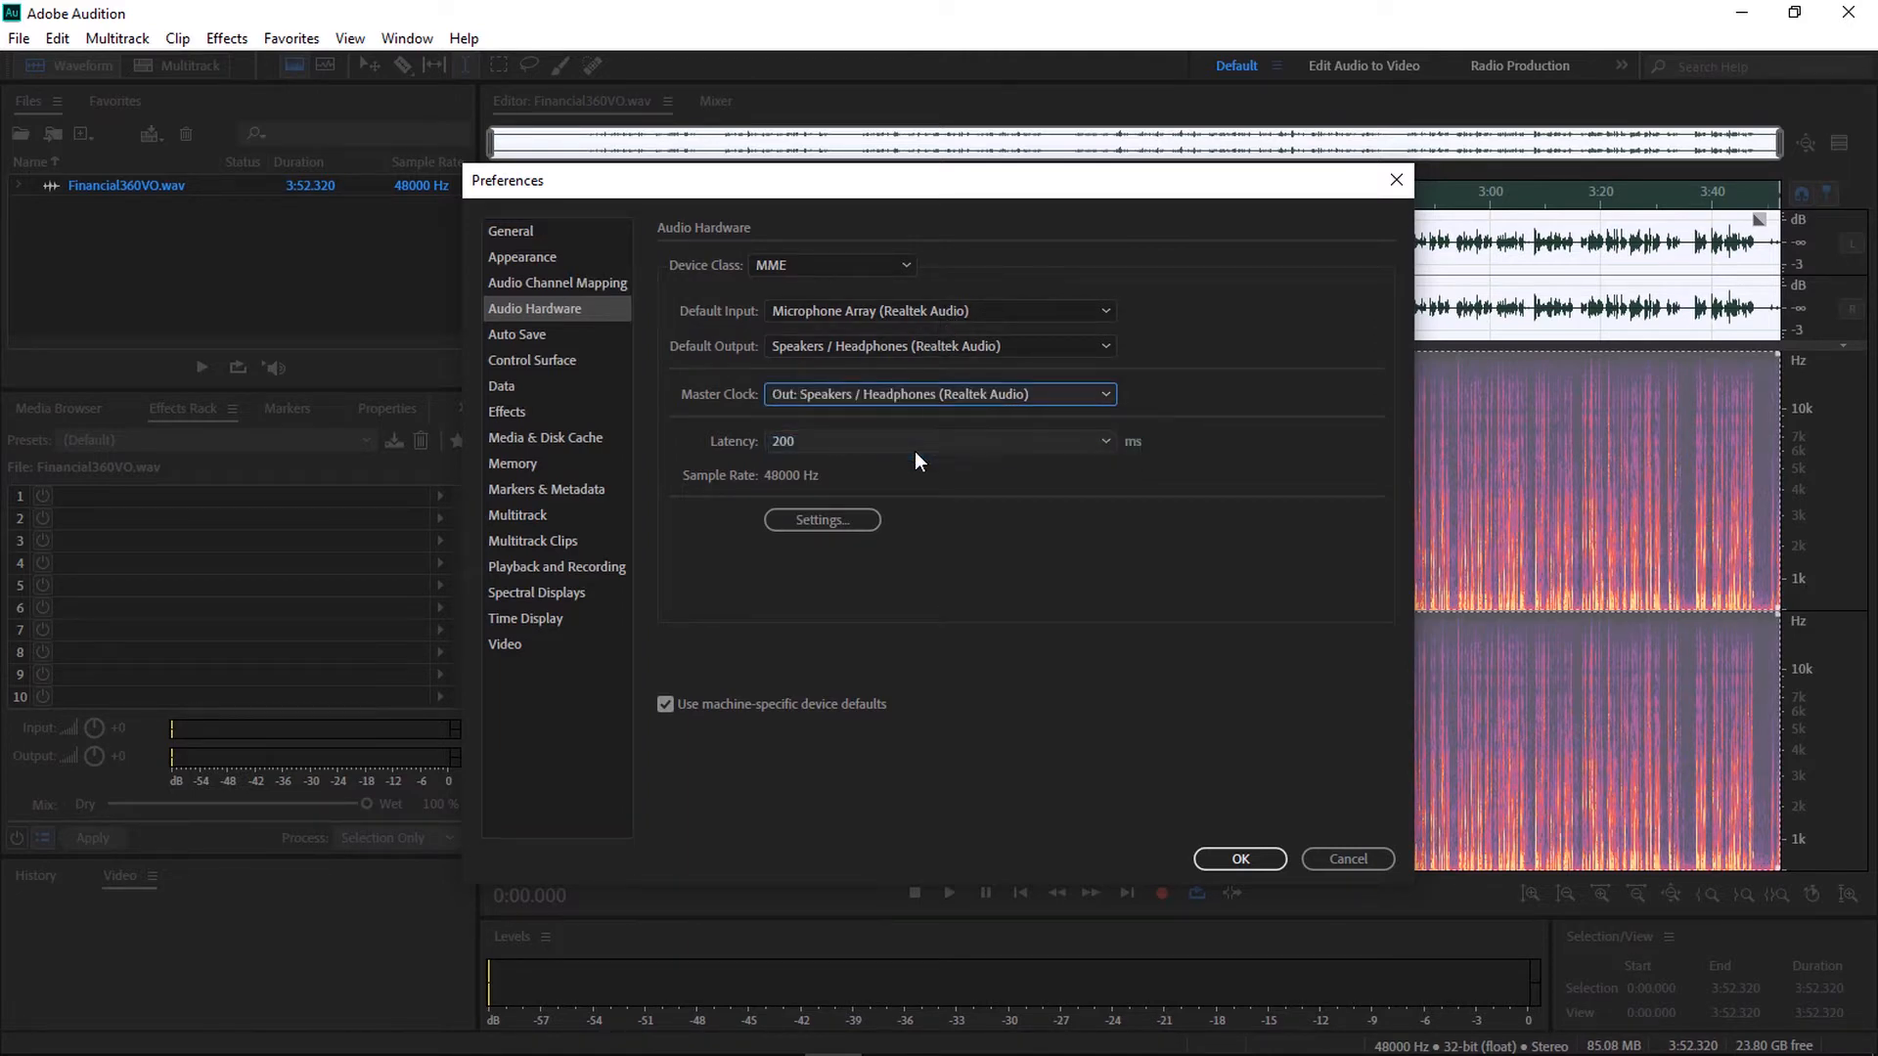
left_click(1240, 859)
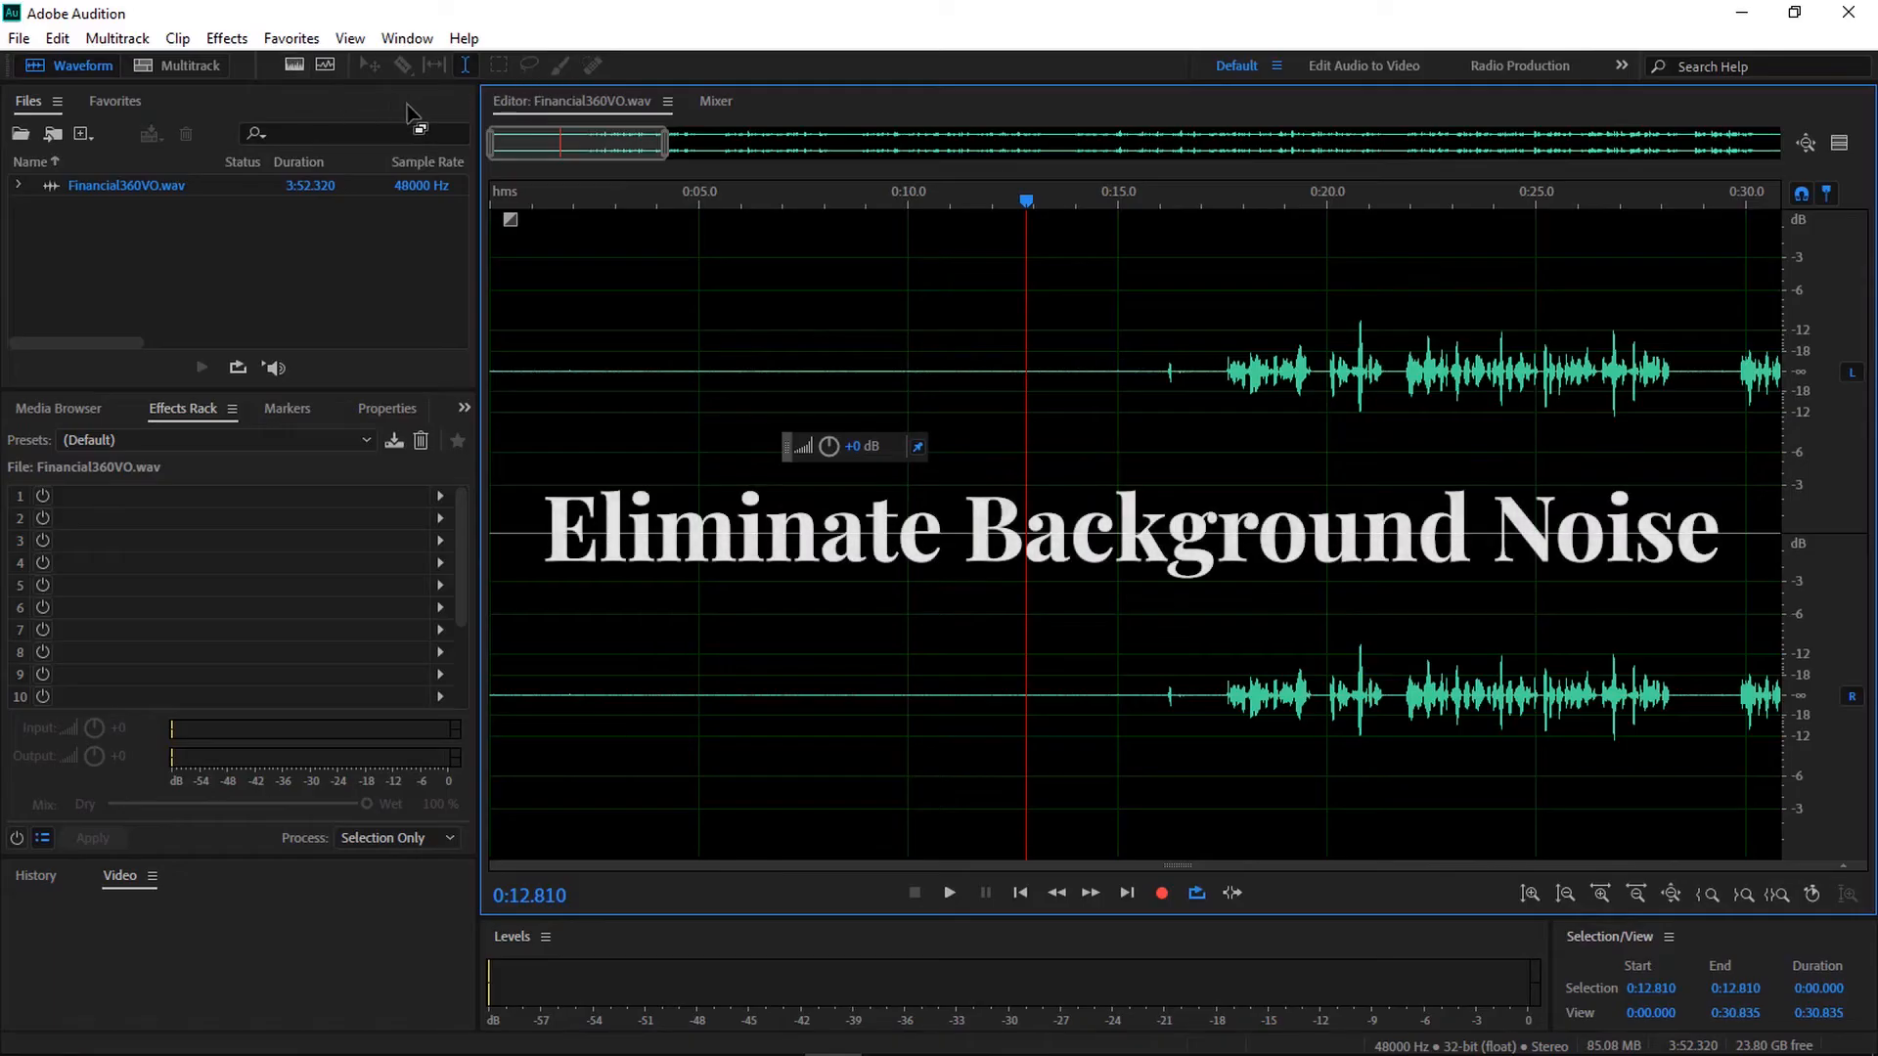
Show the spectral frequency display and capture a noise print from the silent stretch between about 0:09.2 and 0:12.8
left_click(284, 67)
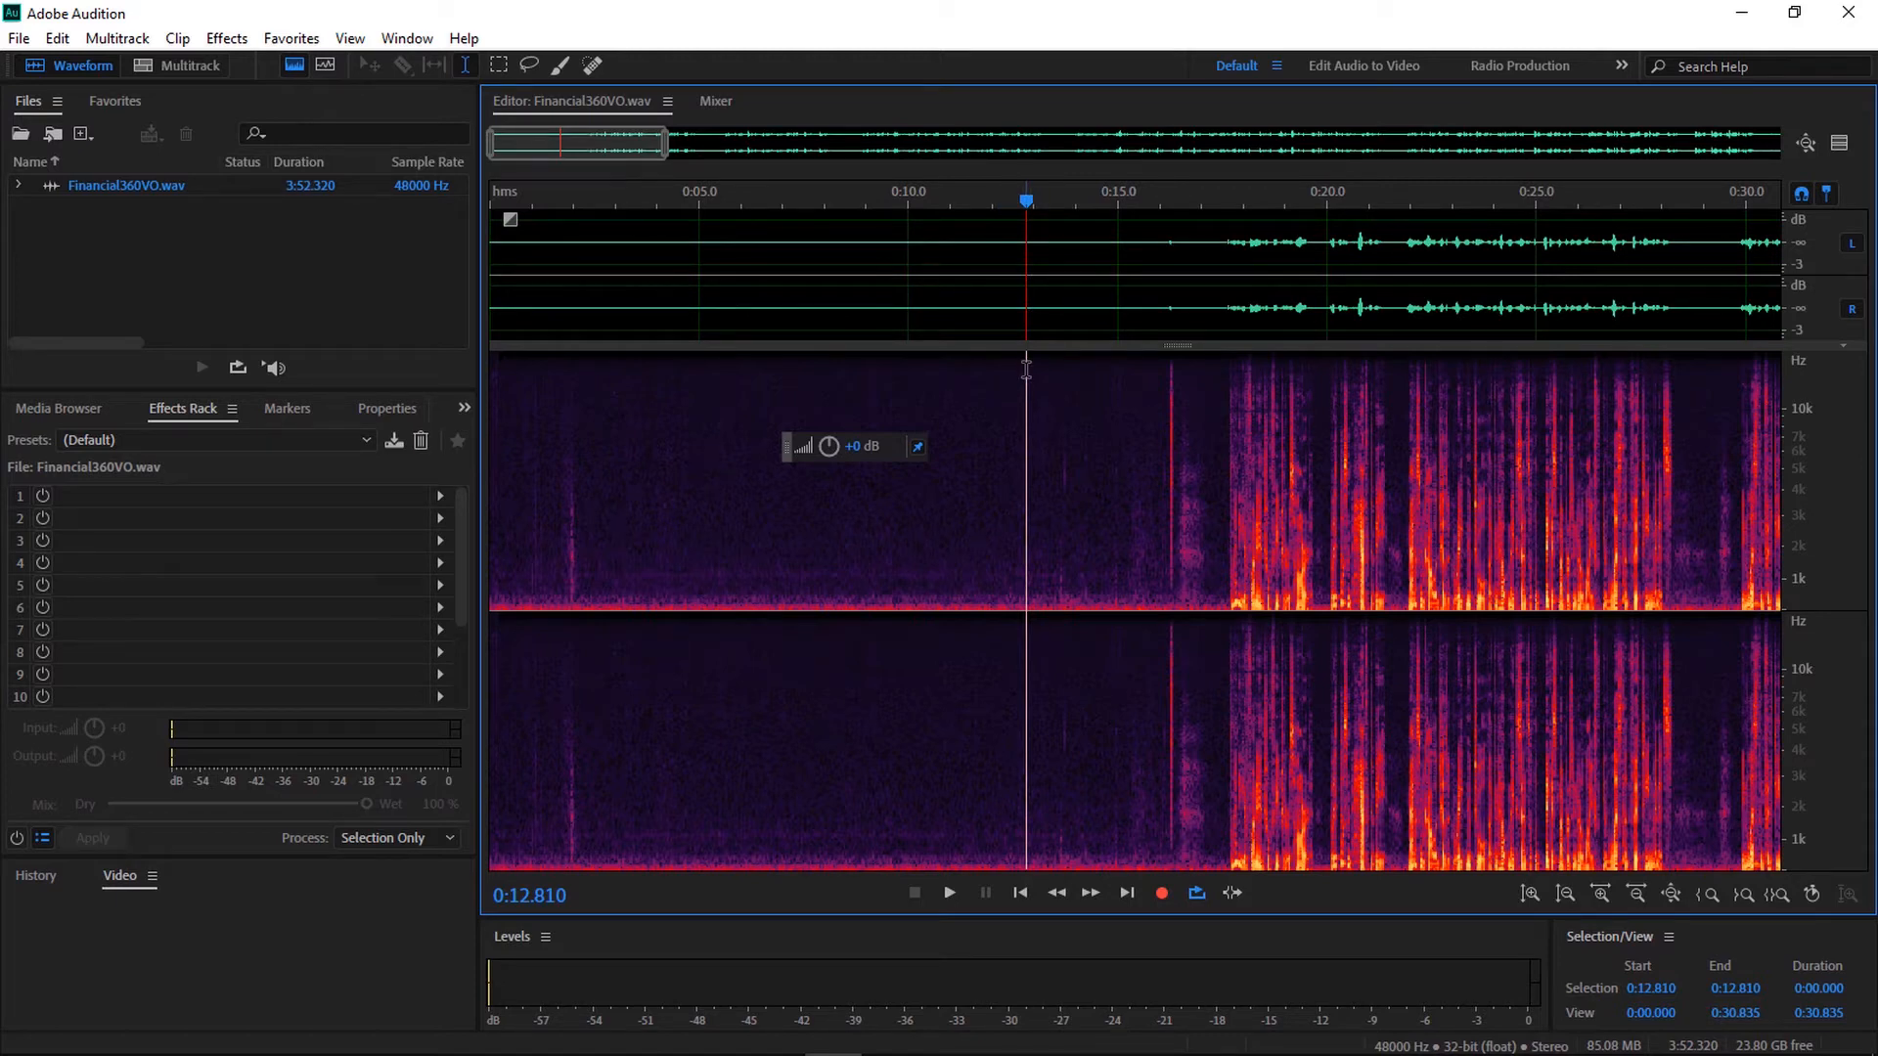
left_click_drag(1026, 369, 873, 374)
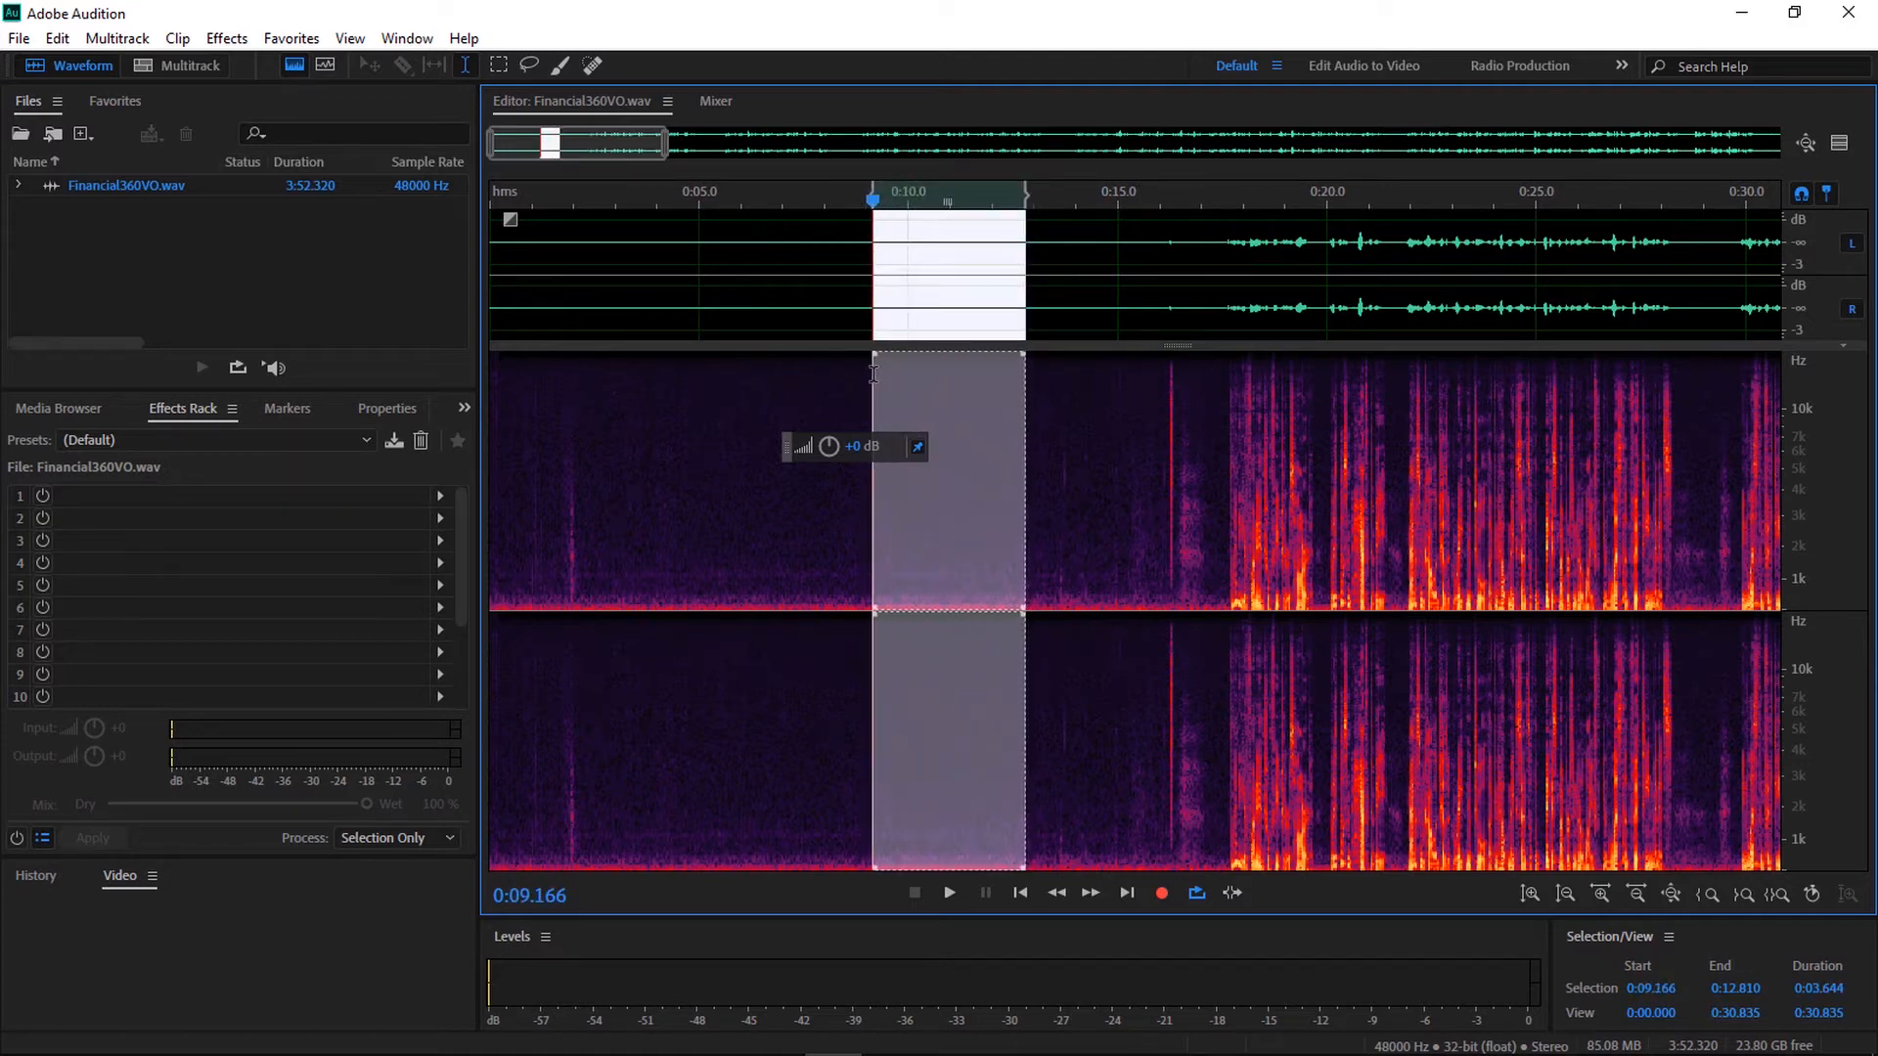
right_click(981, 421)
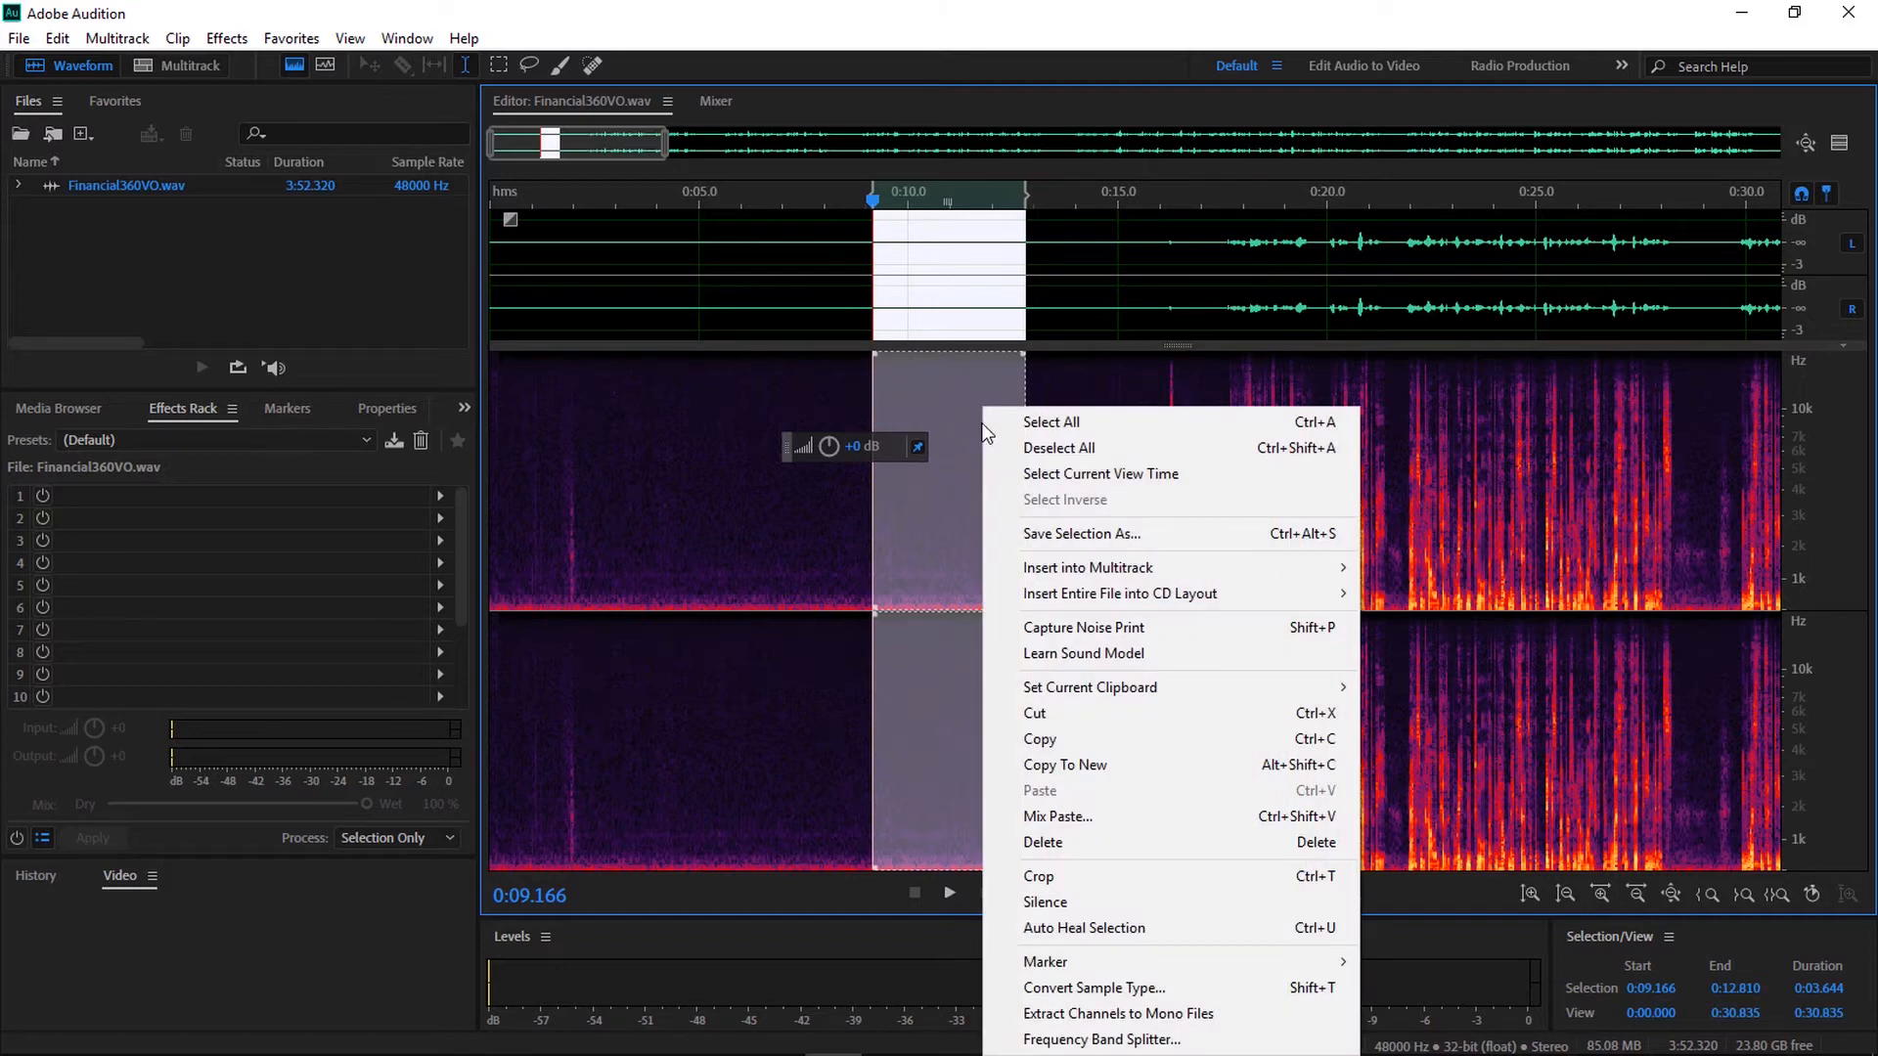
left_click(1148, 633)
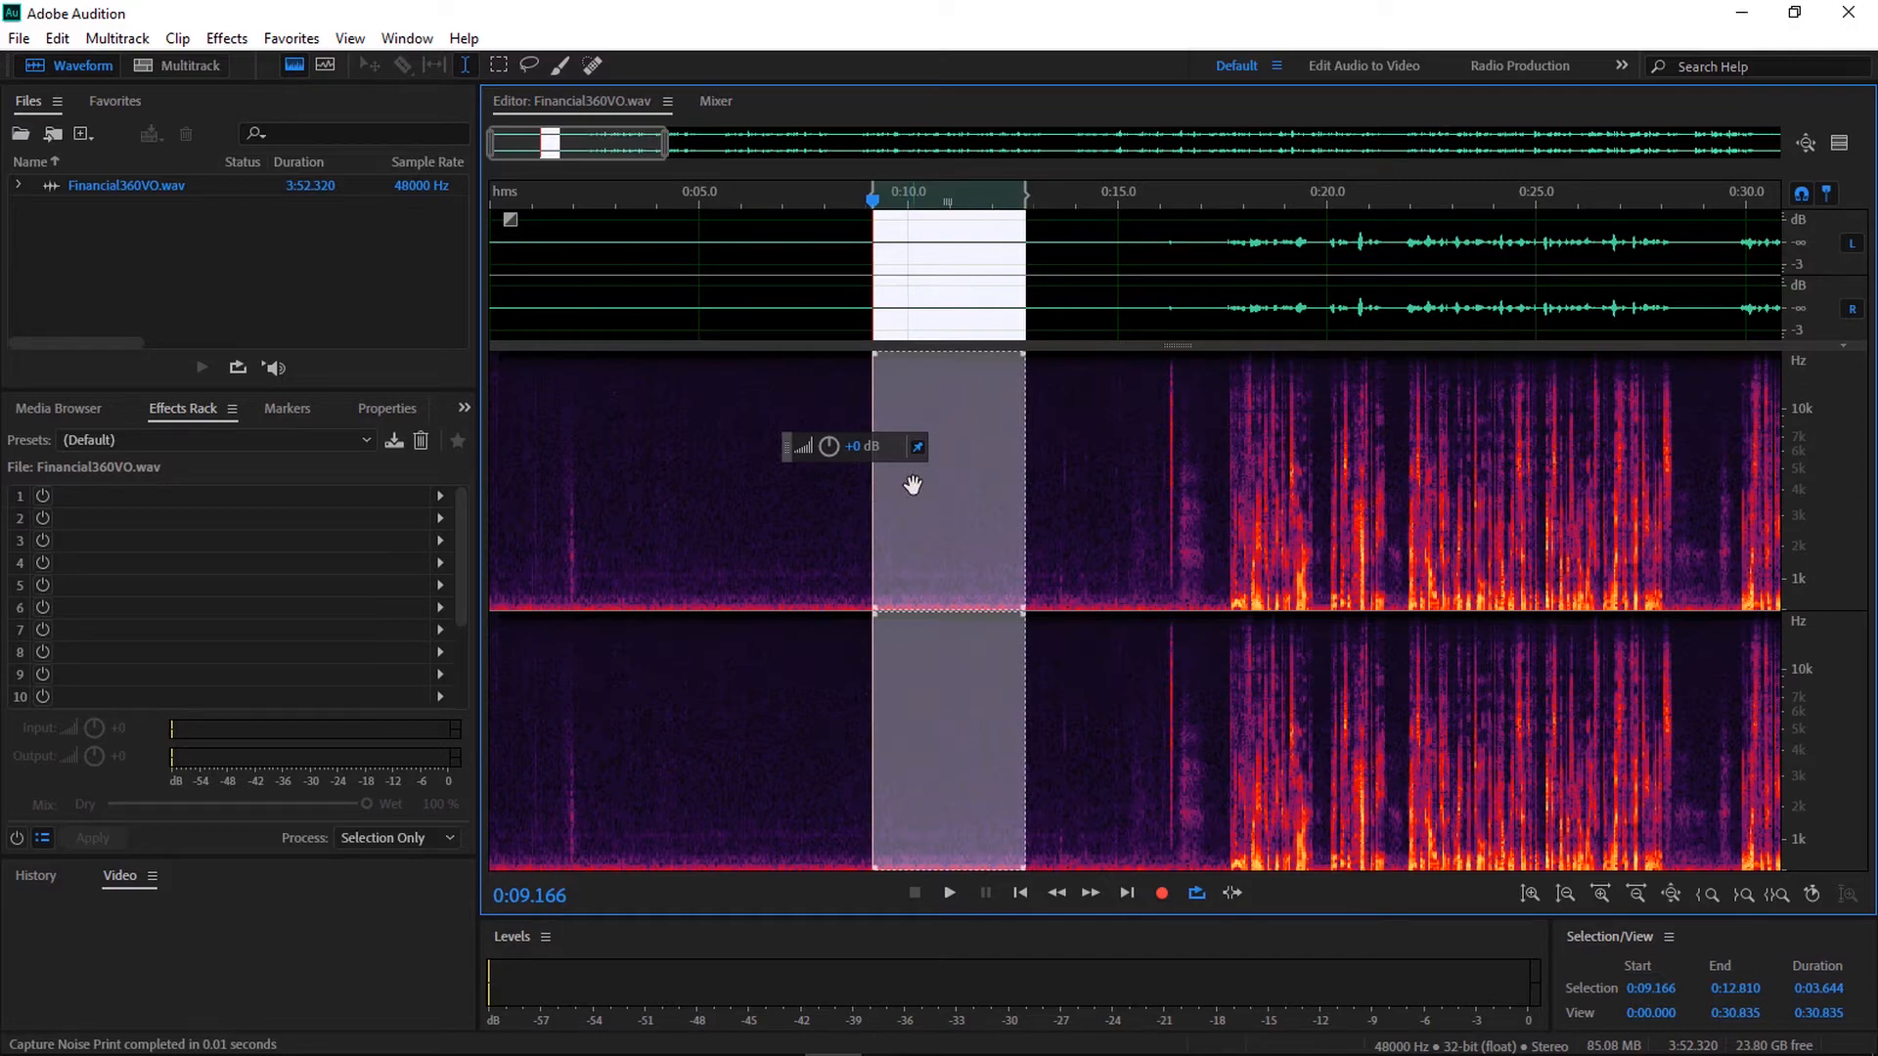
Select the entire recording and open the Noise Reduction (process) effect for it
key("ctrl+a")
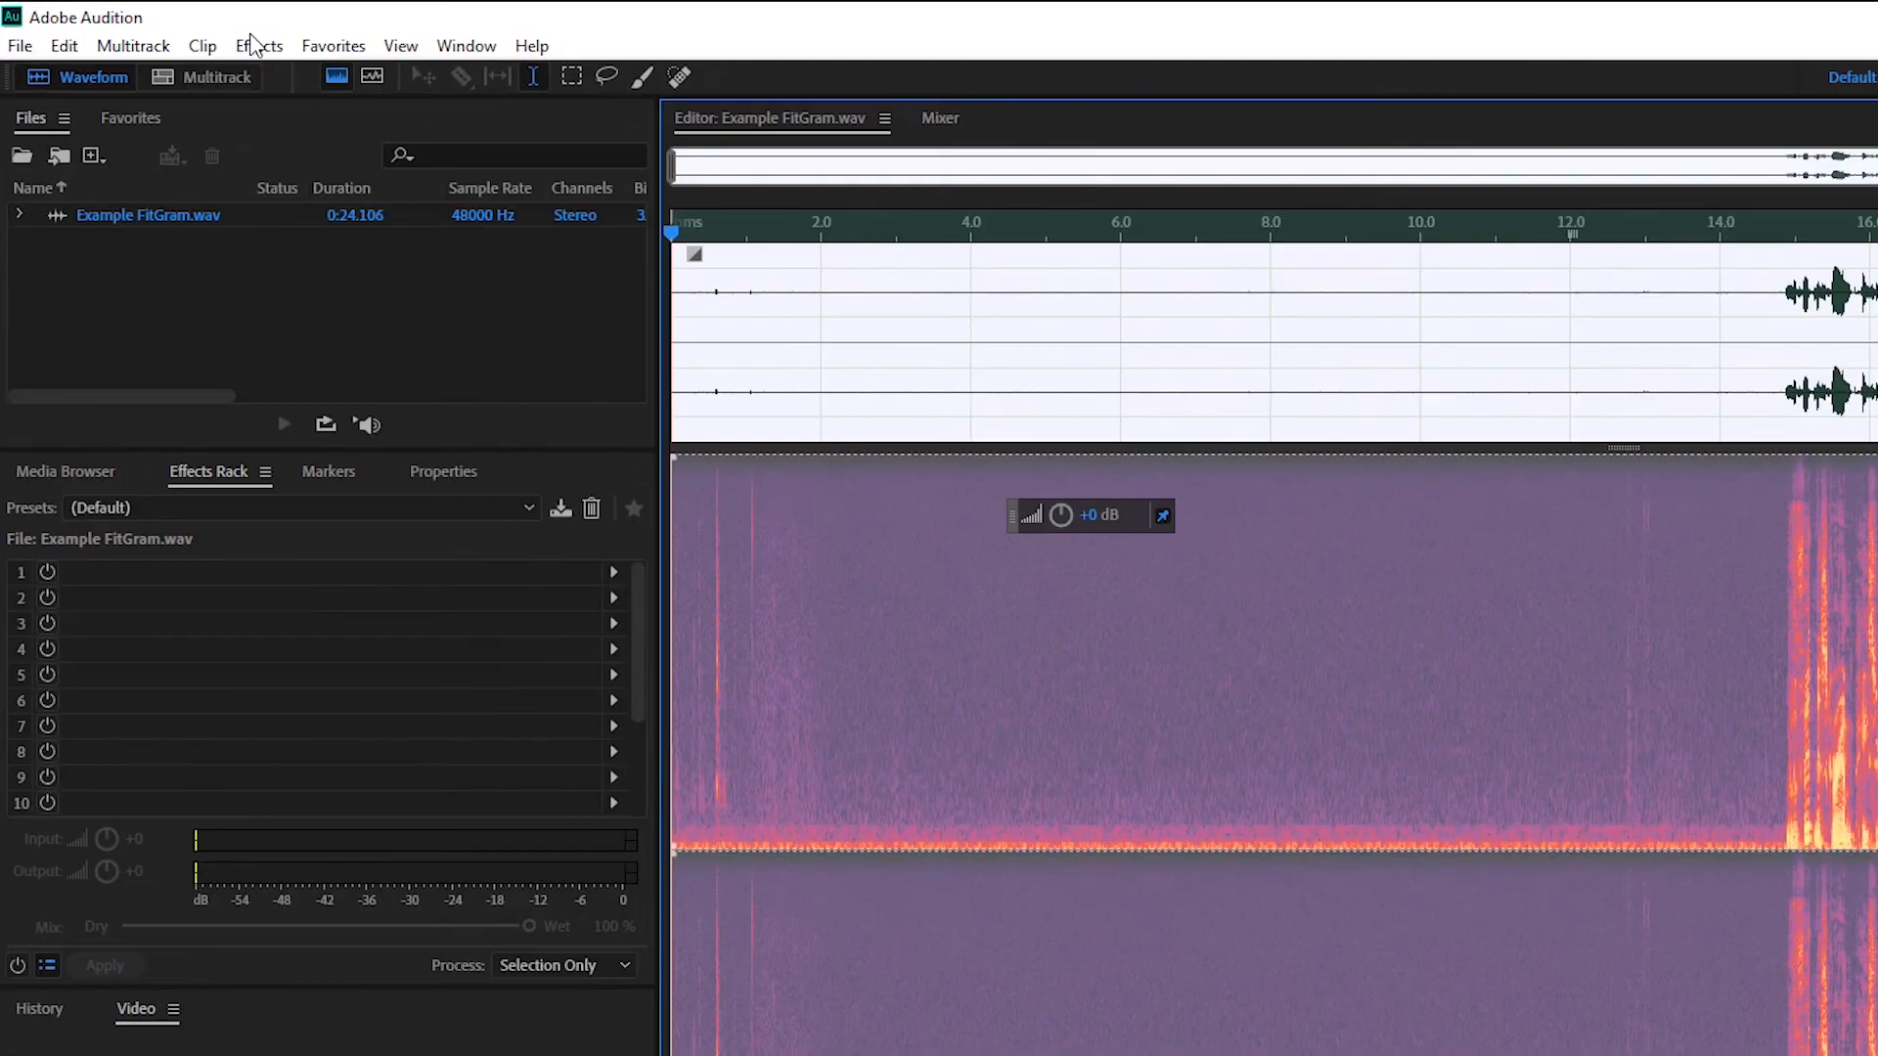
left_click(253, 44)
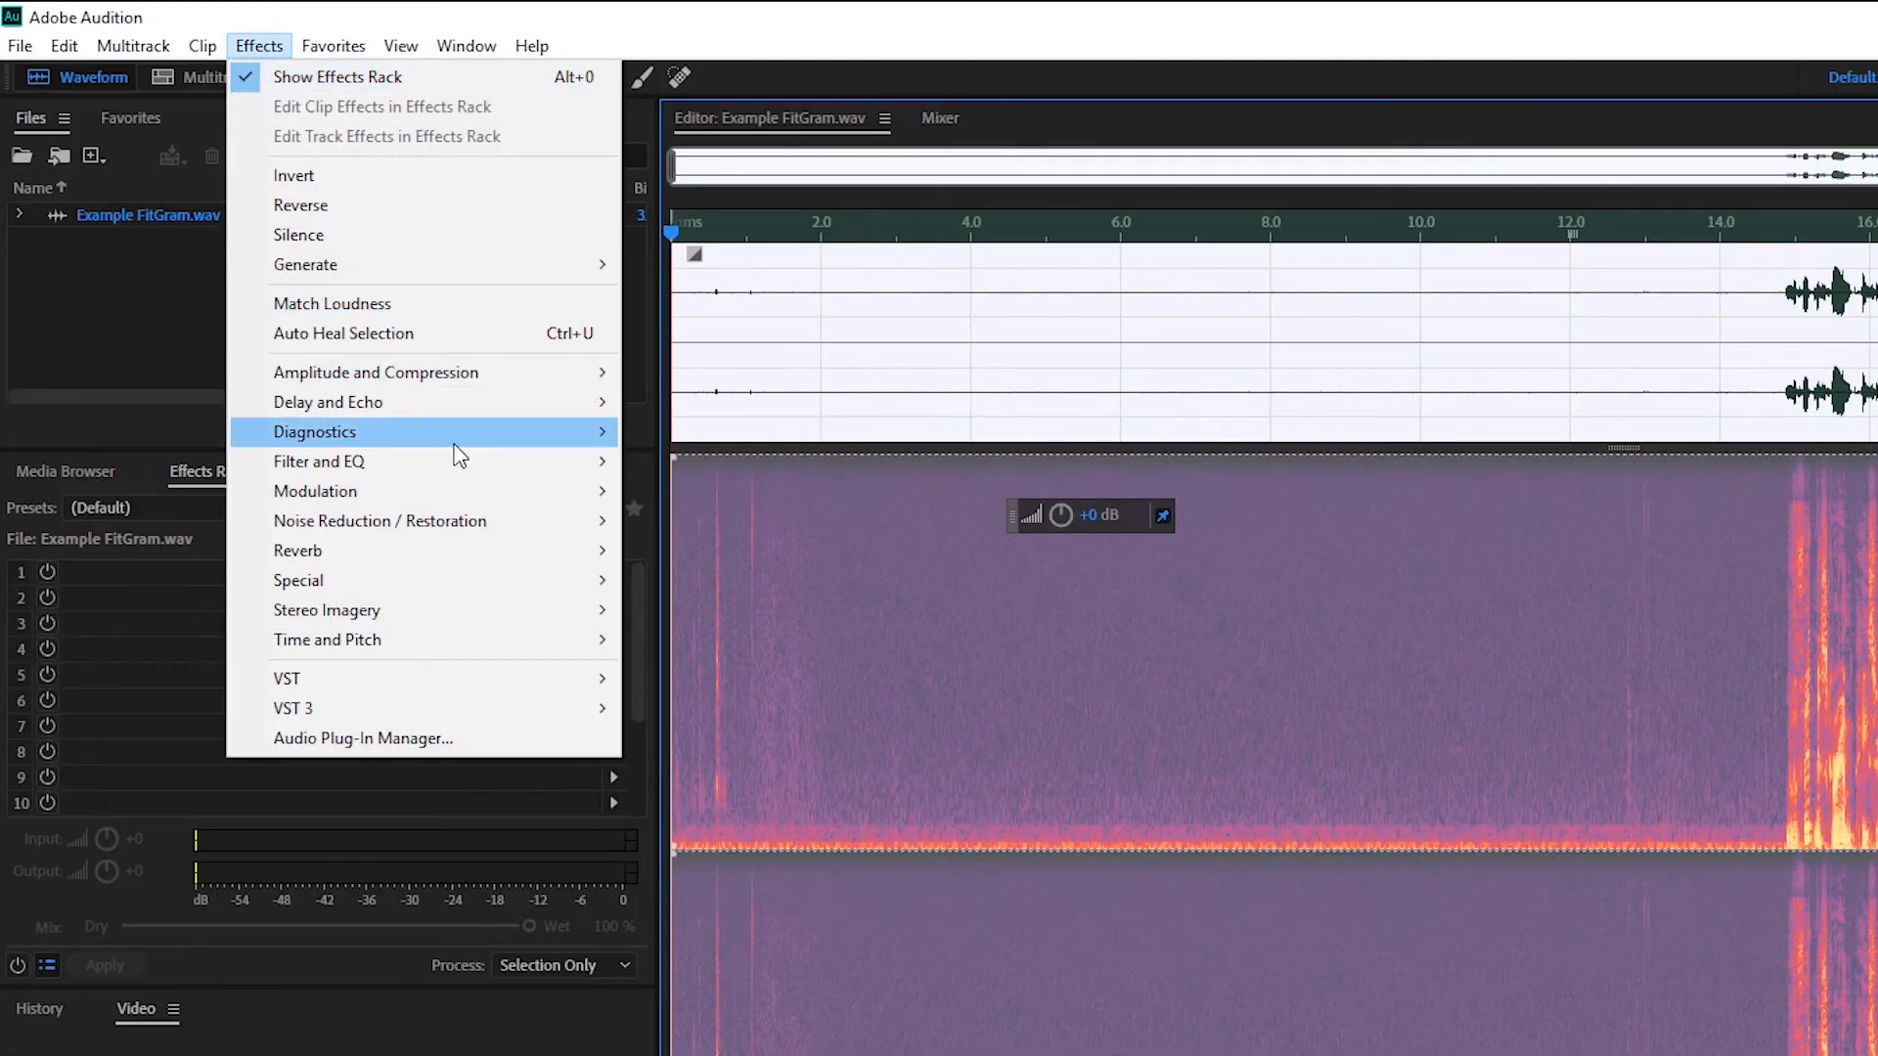
mouse_move(556, 537)
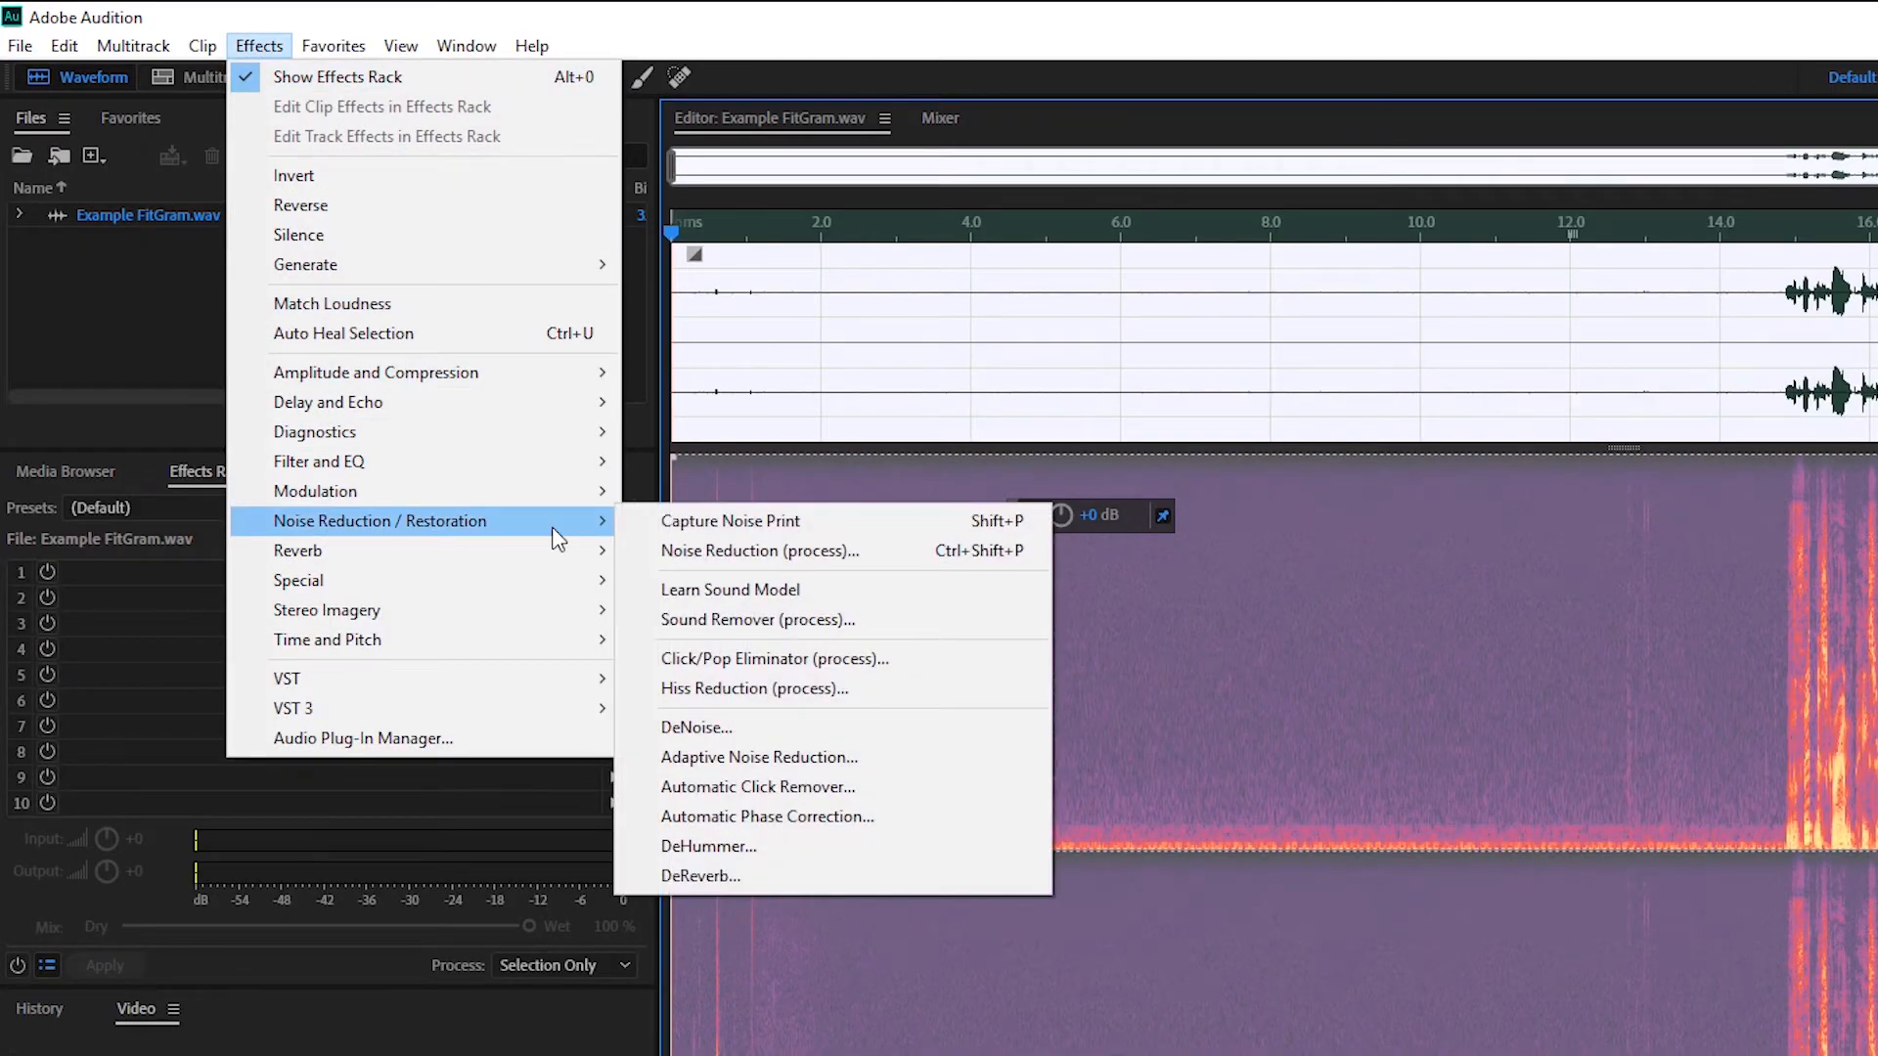
left_click(688, 551)
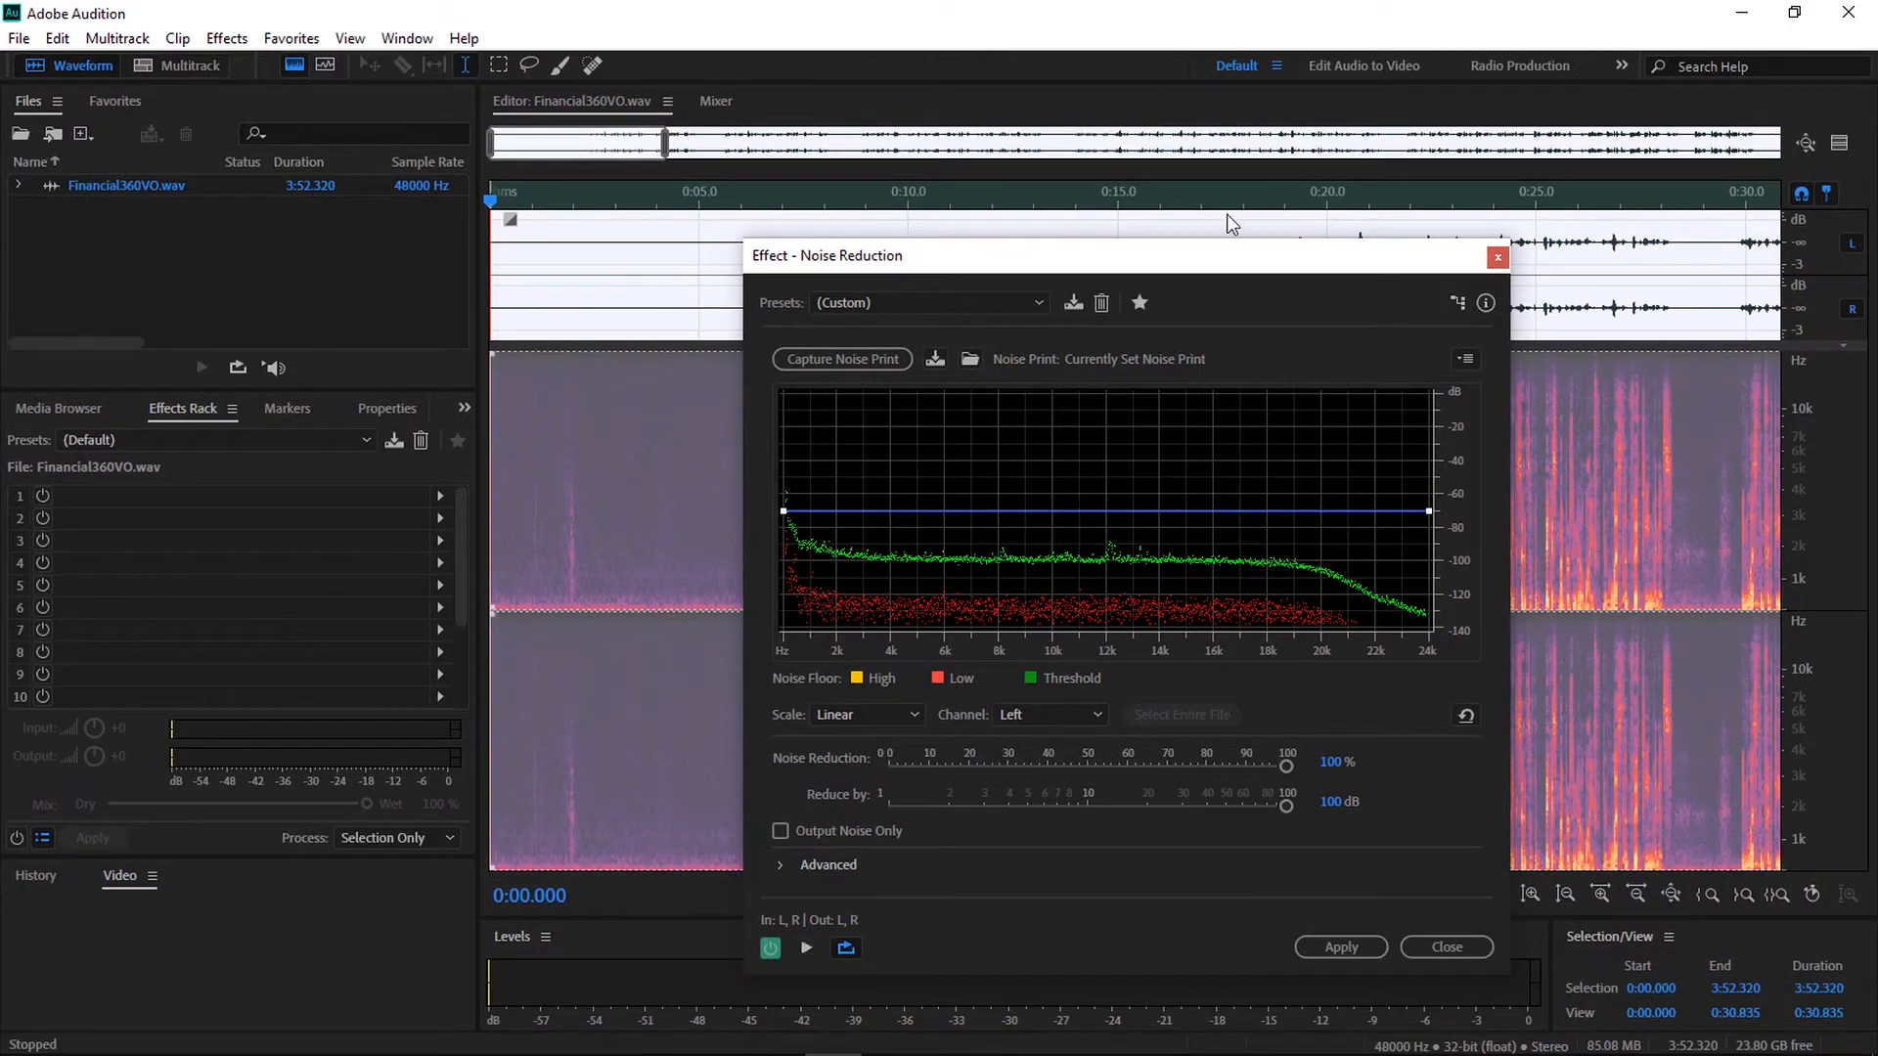
Preview the noise reduction on the speech from about 0:21, comparing playback with the effect on and bypassed
left_click(1375, 201)
key("space")
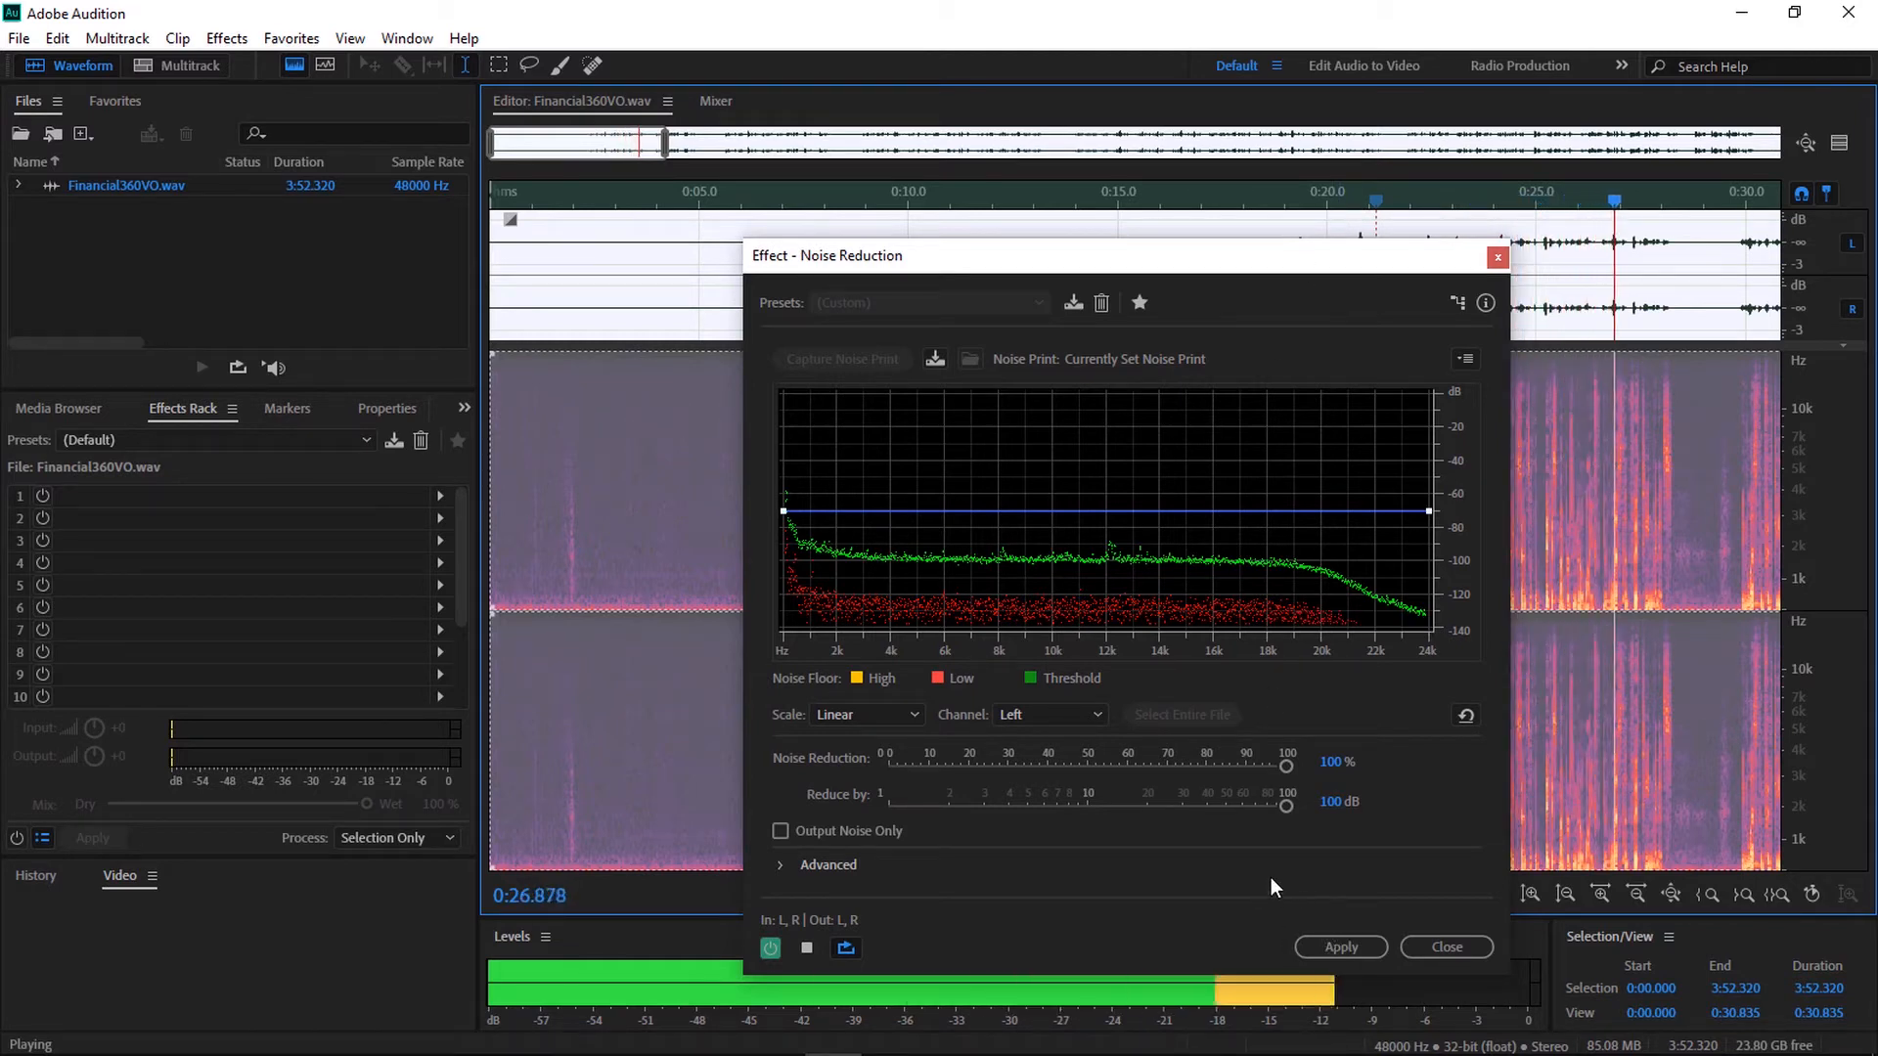
key("space")
left_click_drag(1283, 765, 1323, 778)
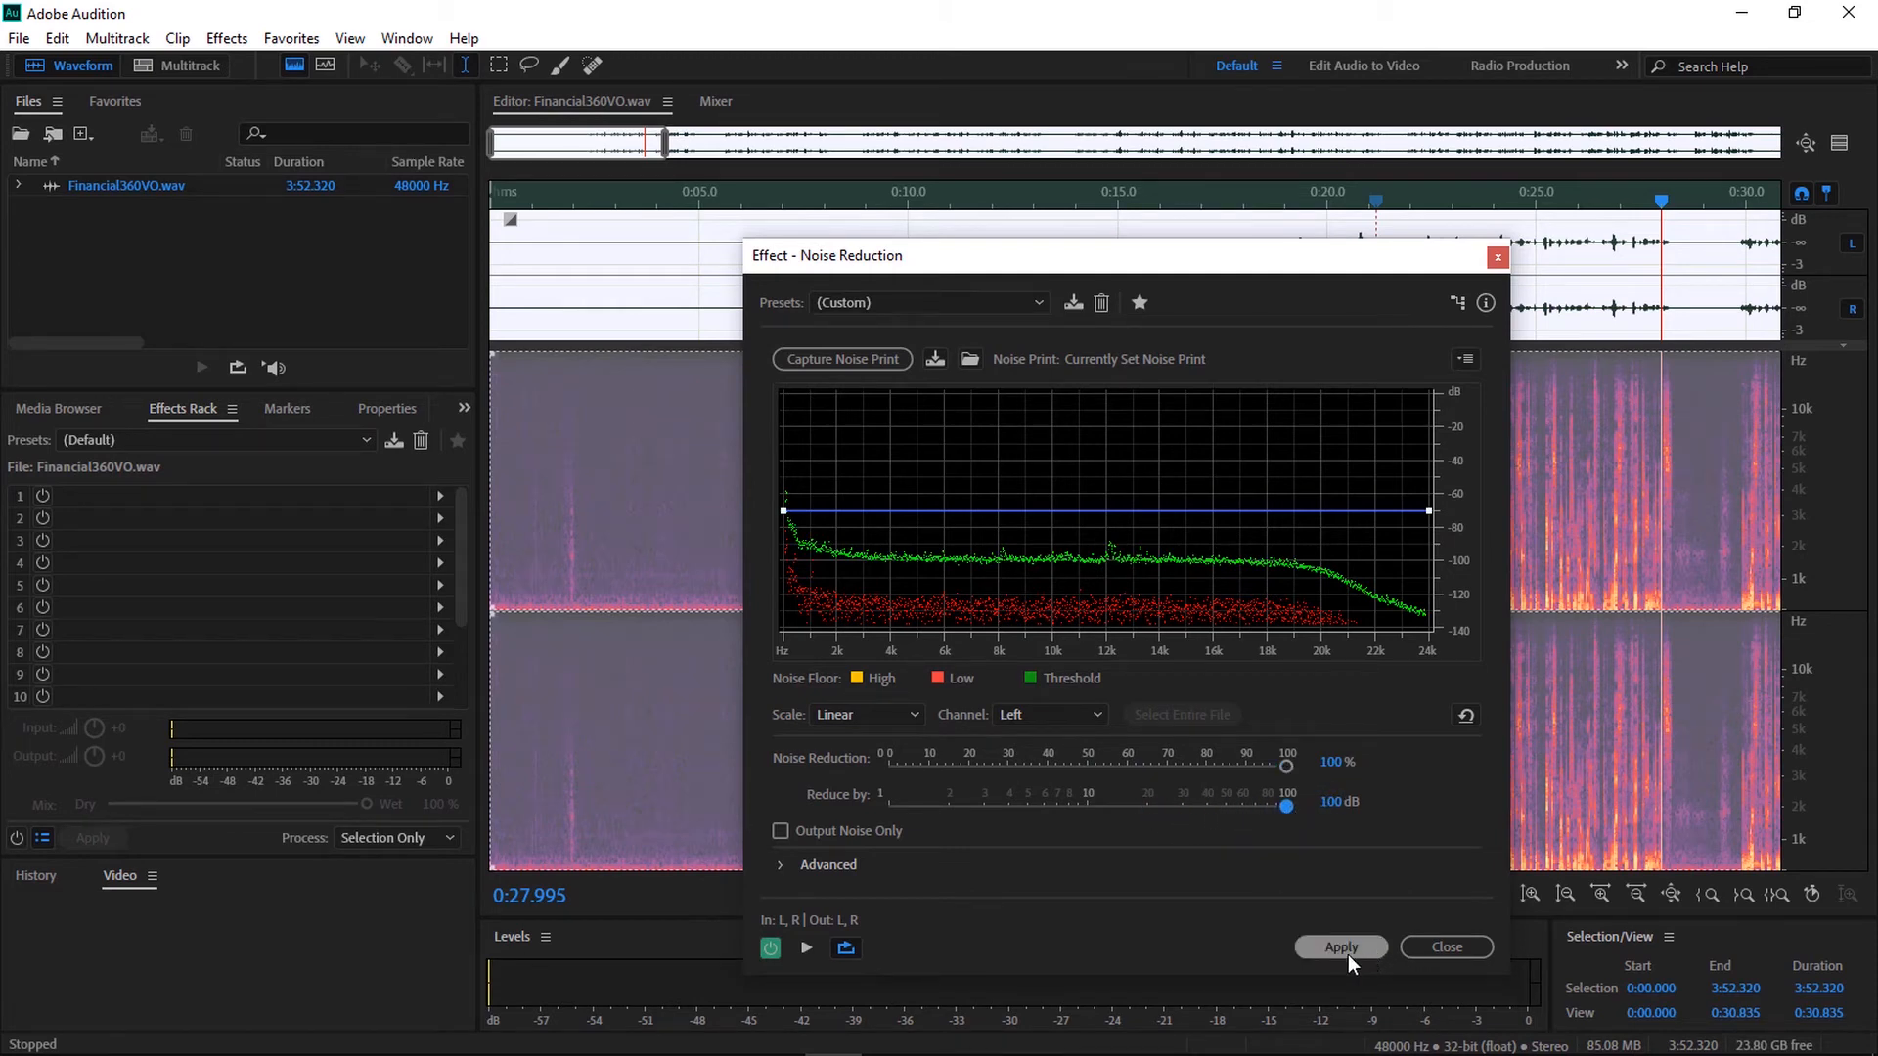
left_click(770, 950)
left_click(801, 948)
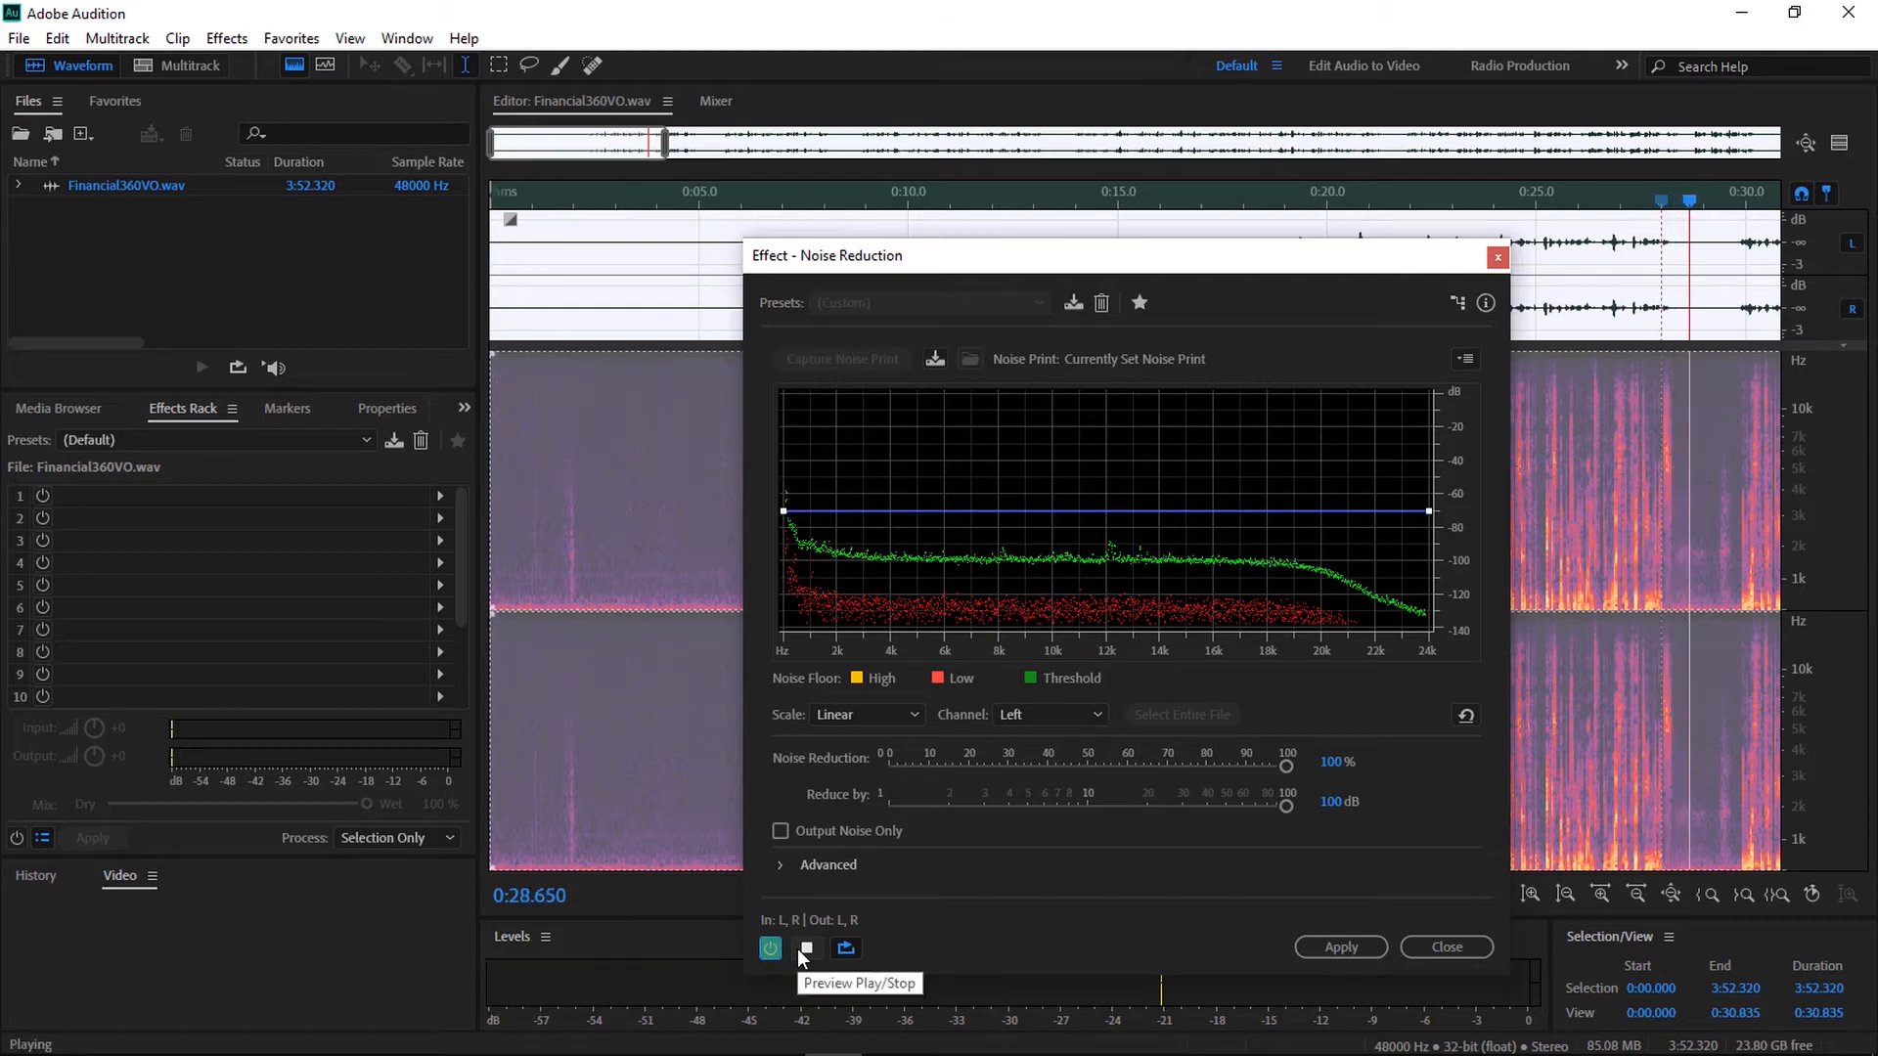
left_click(769, 949)
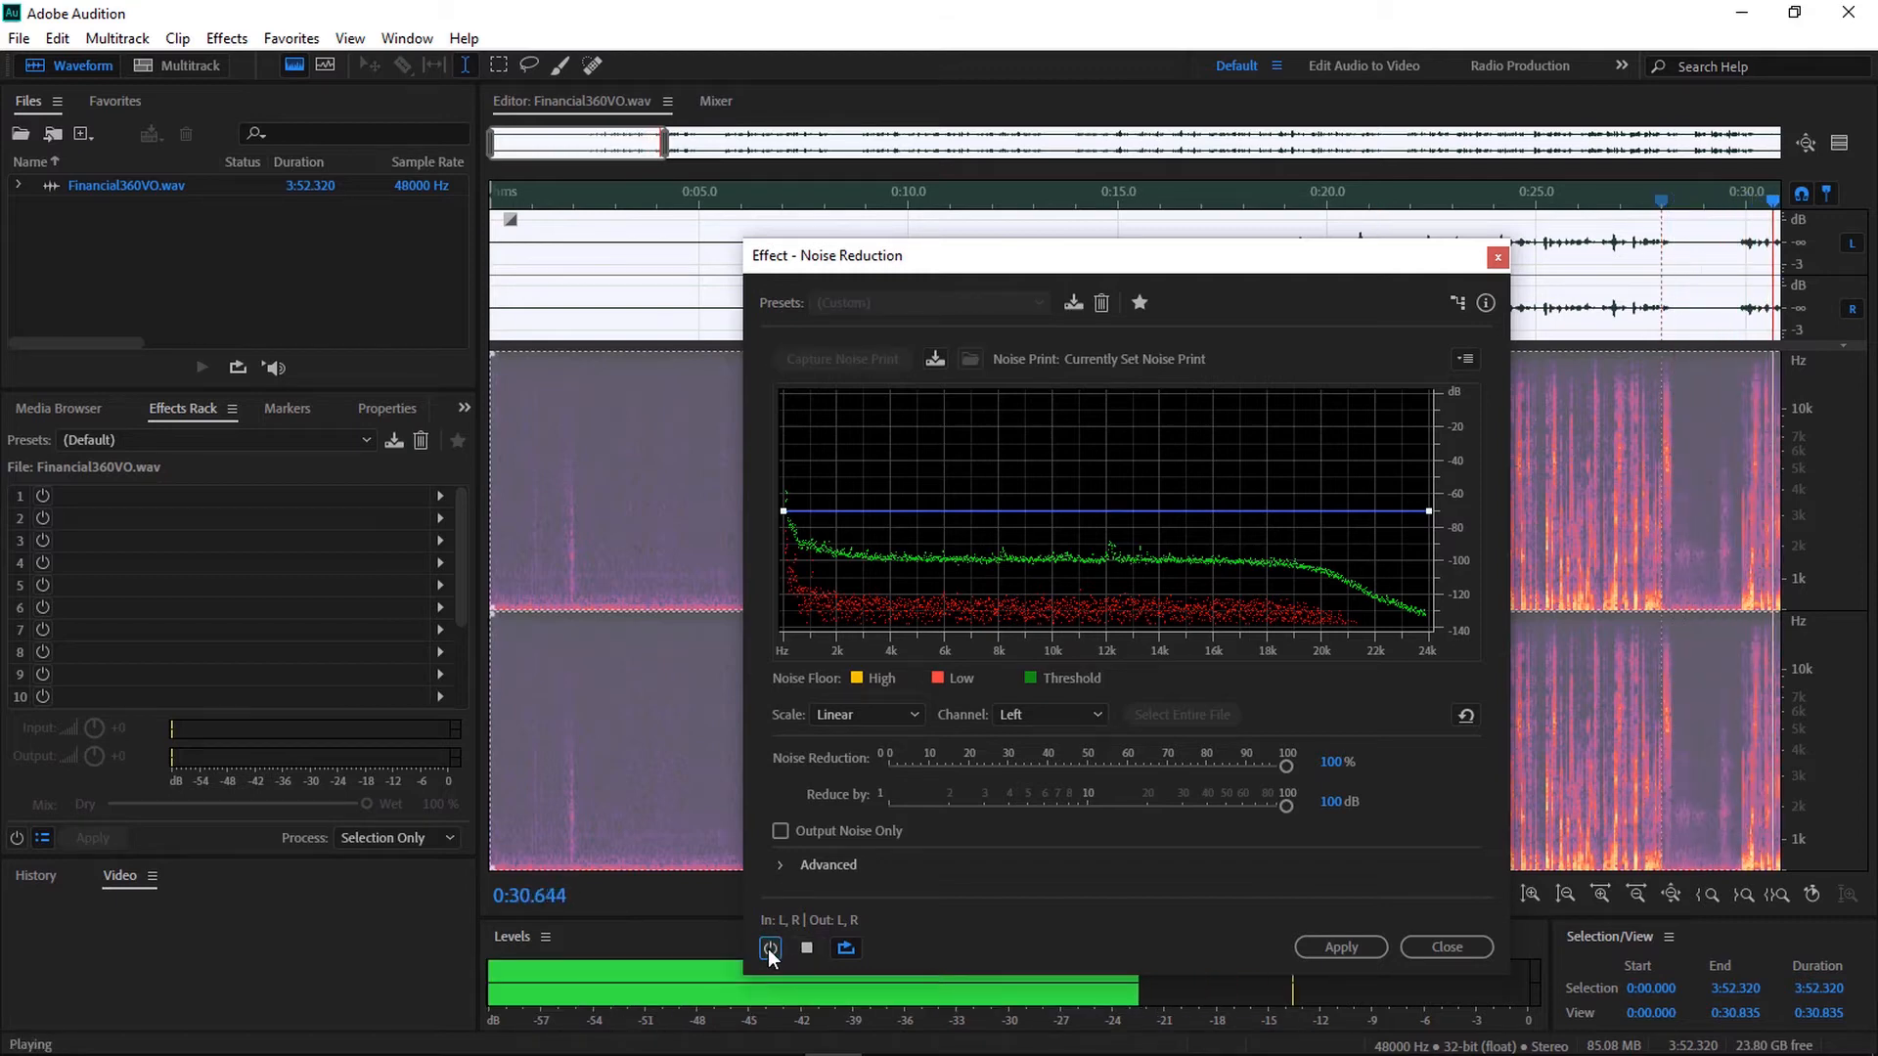
left_click(769, 948)
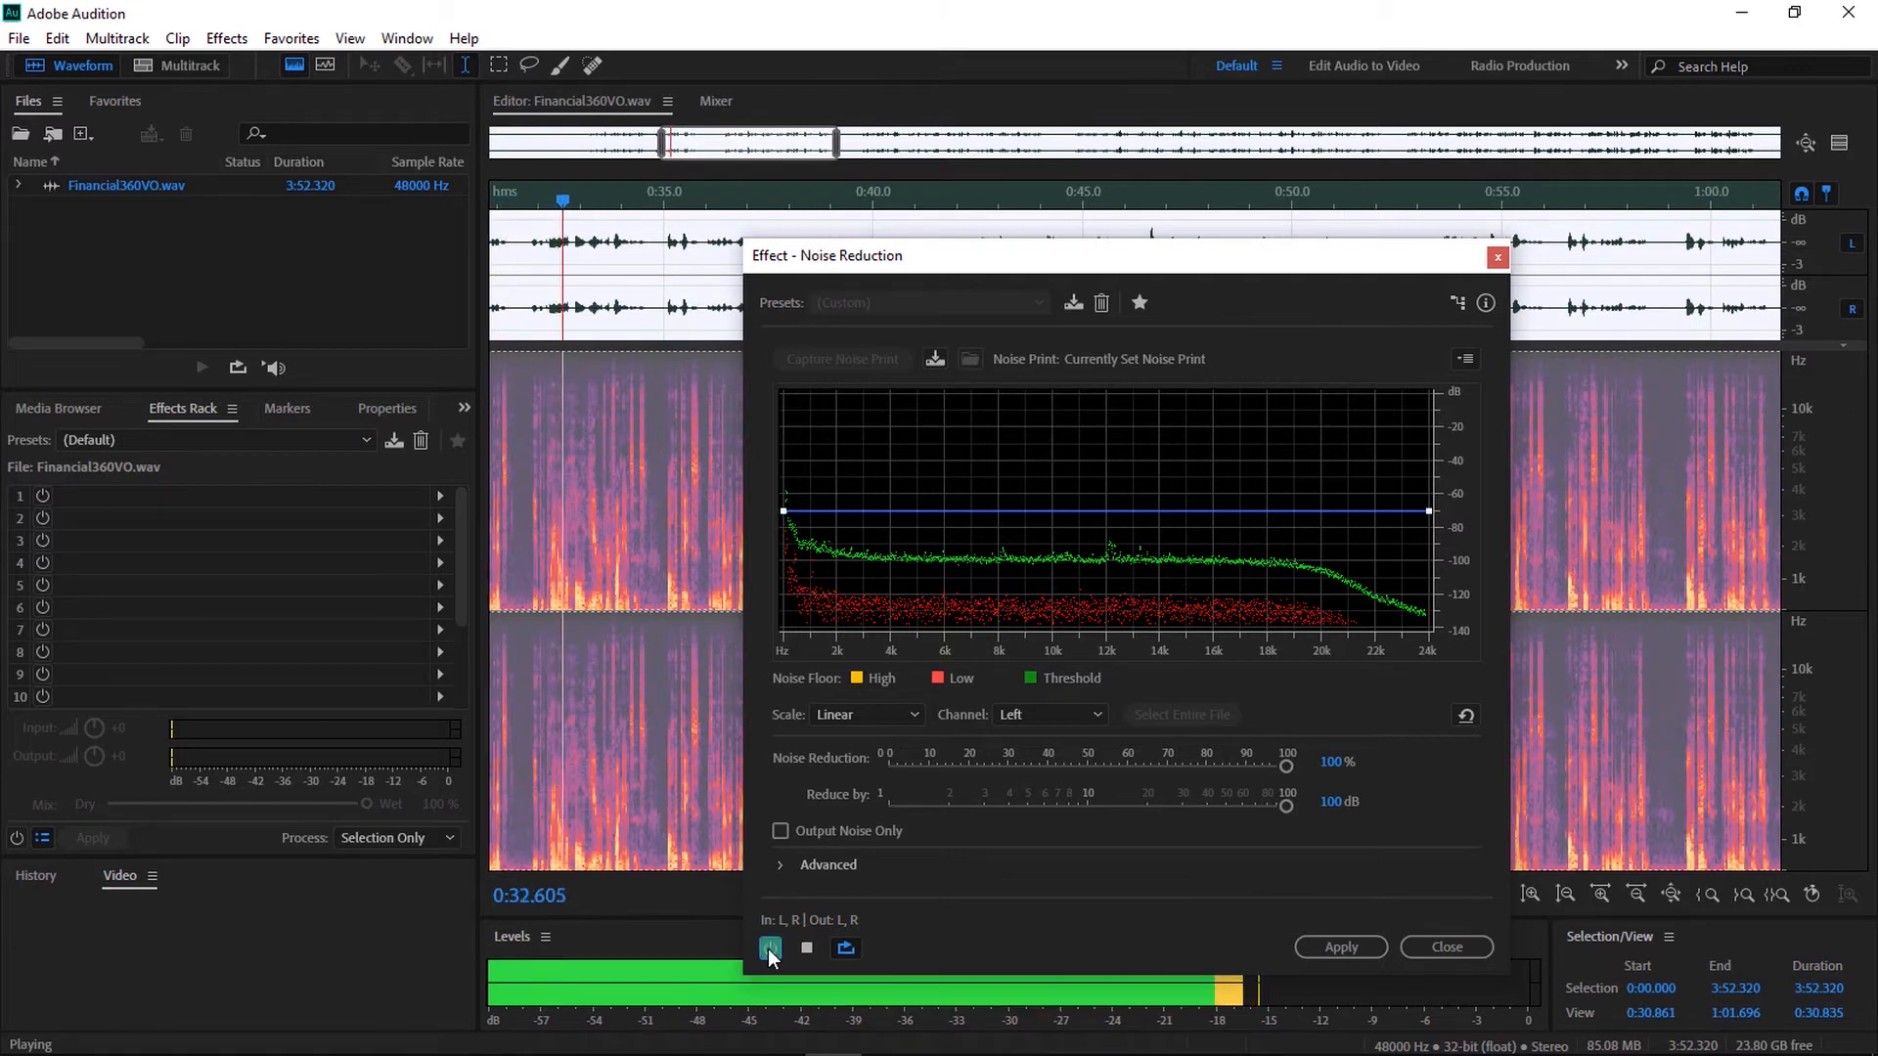
Apply the noise reduction to the entire recording and clear the selection by placing the playhead at about 0:13
left_click(1329, 955)
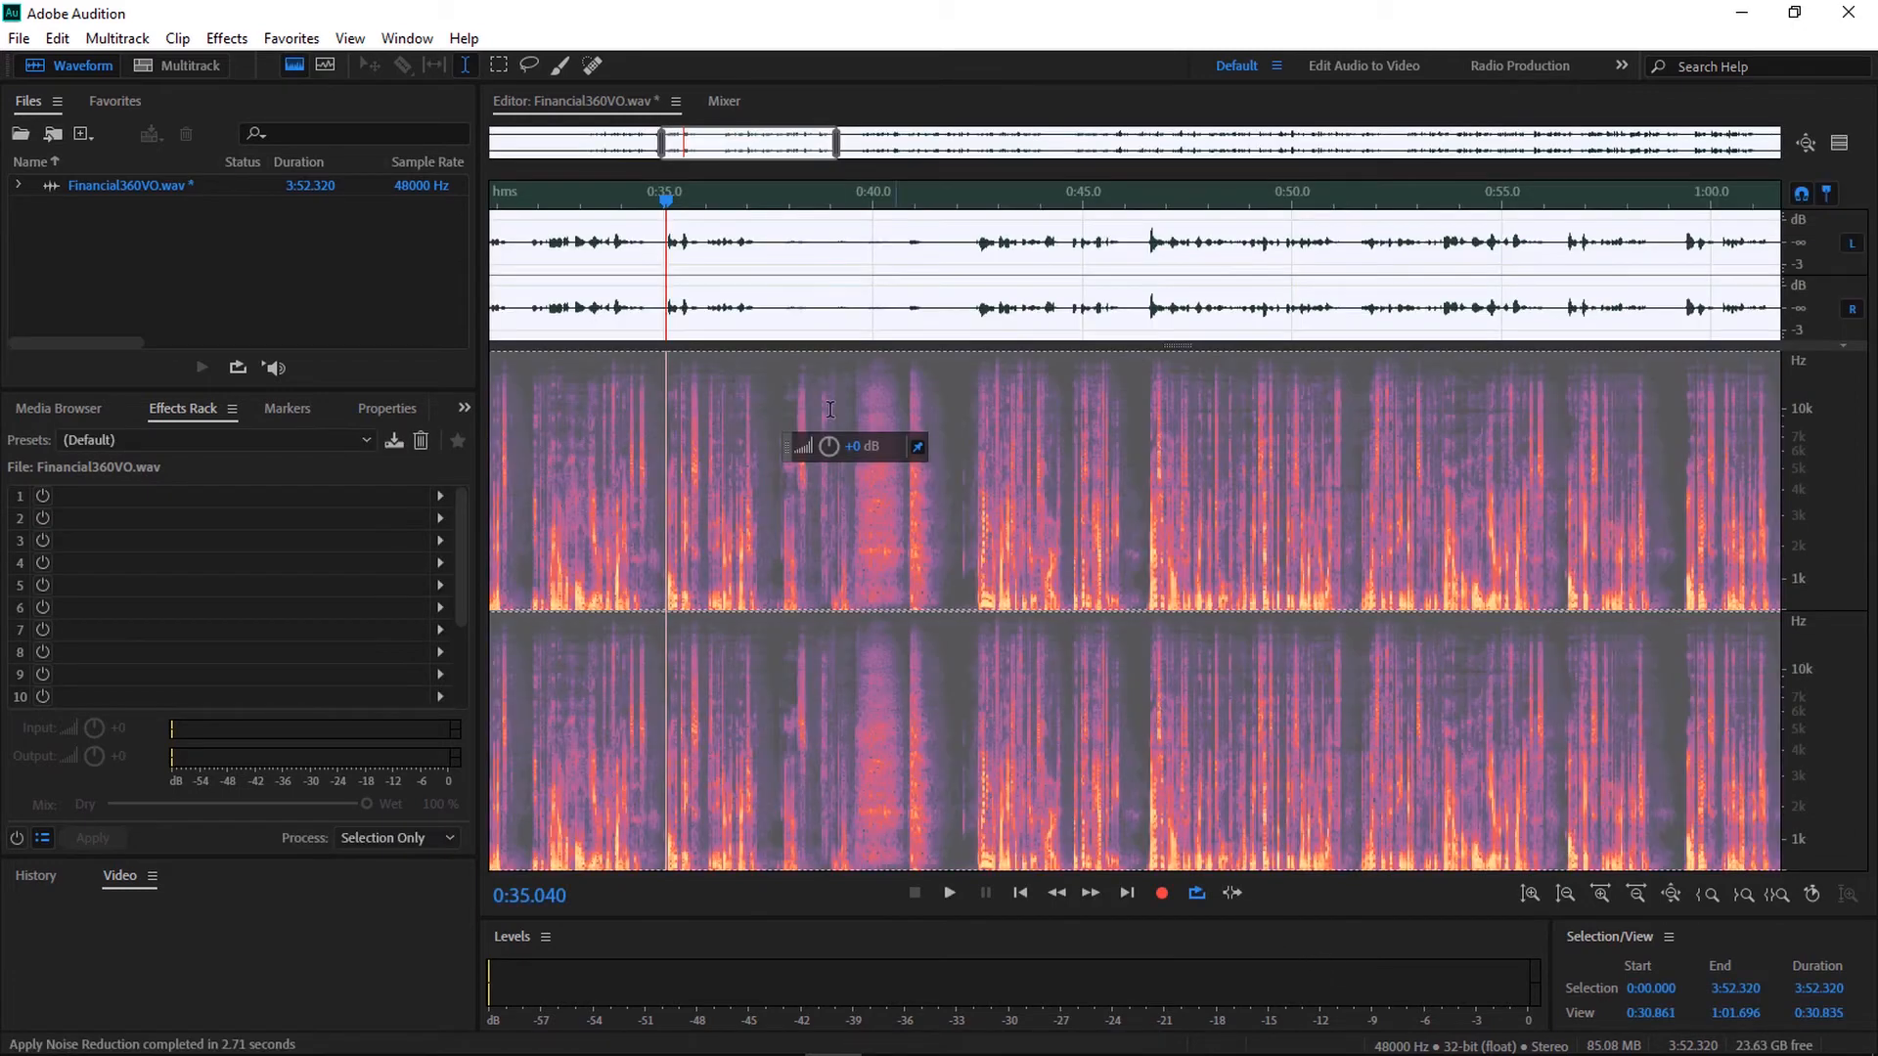
left_click_drag(802, 153, 631, 153)
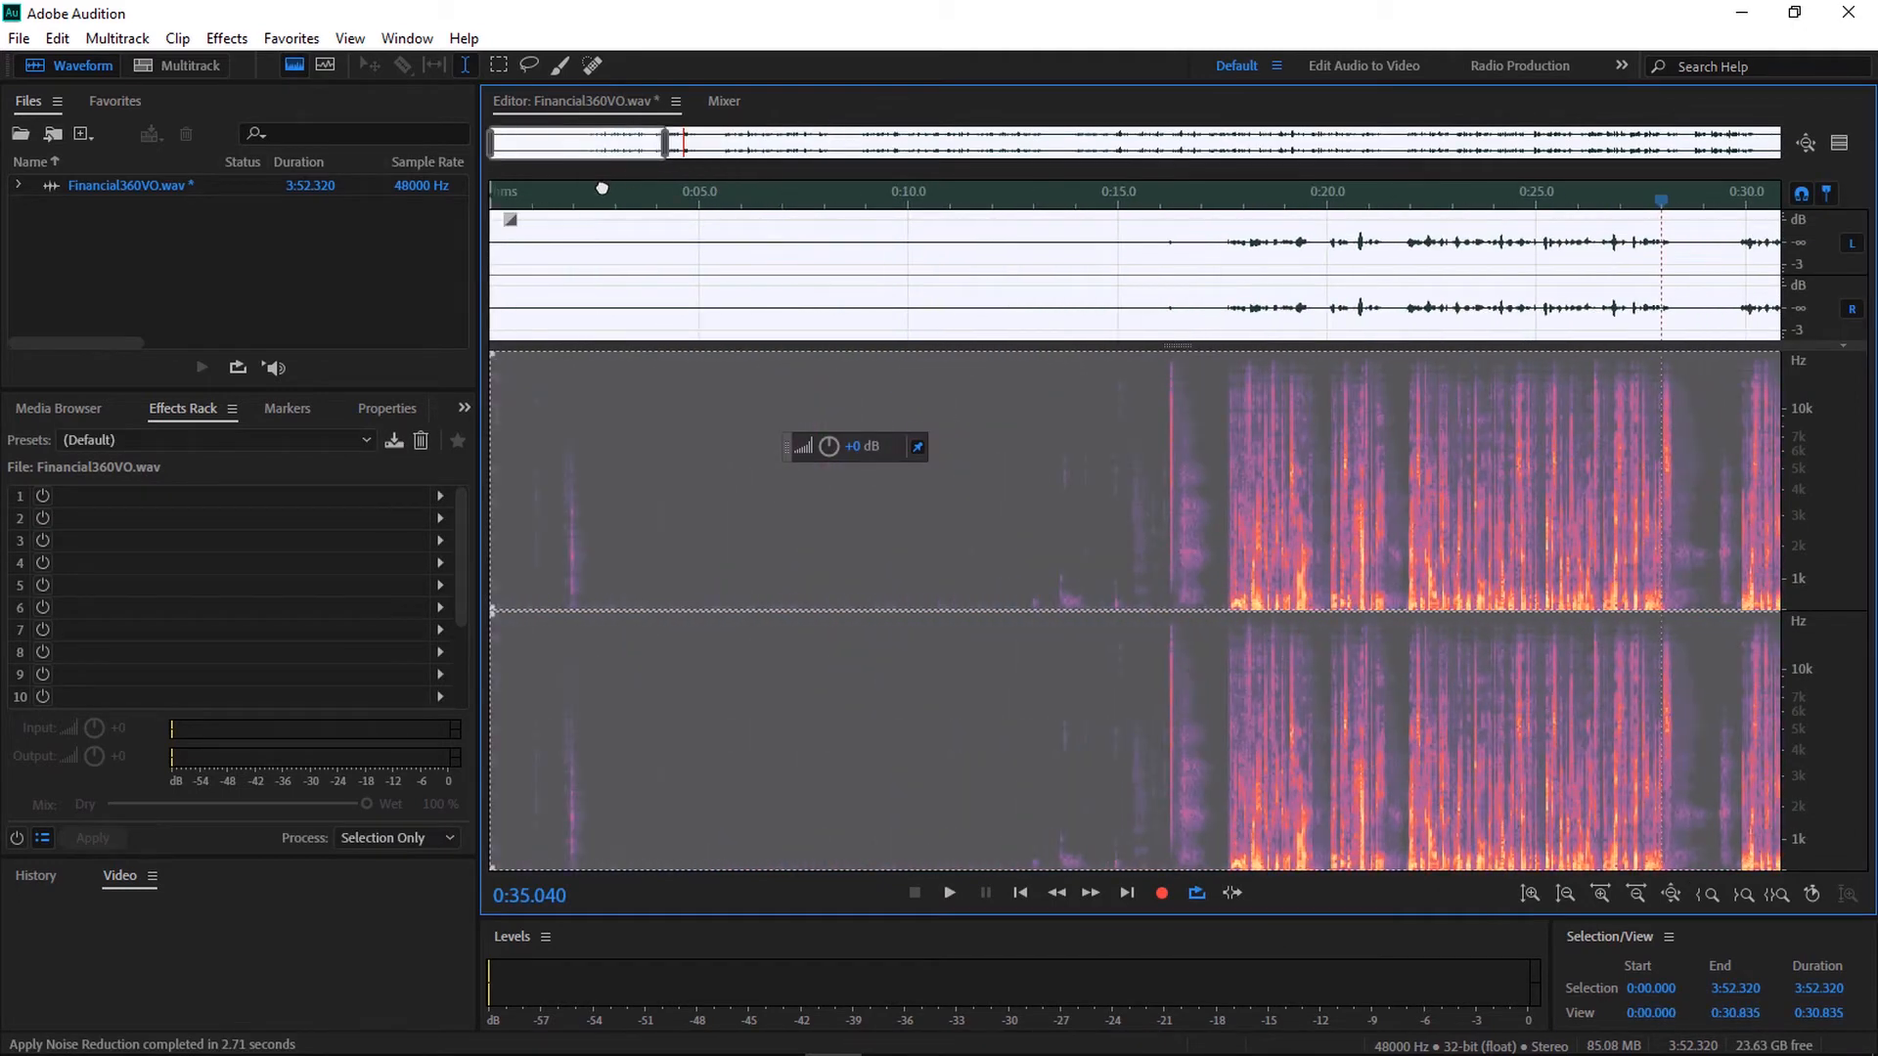
left_click(1042, 238)
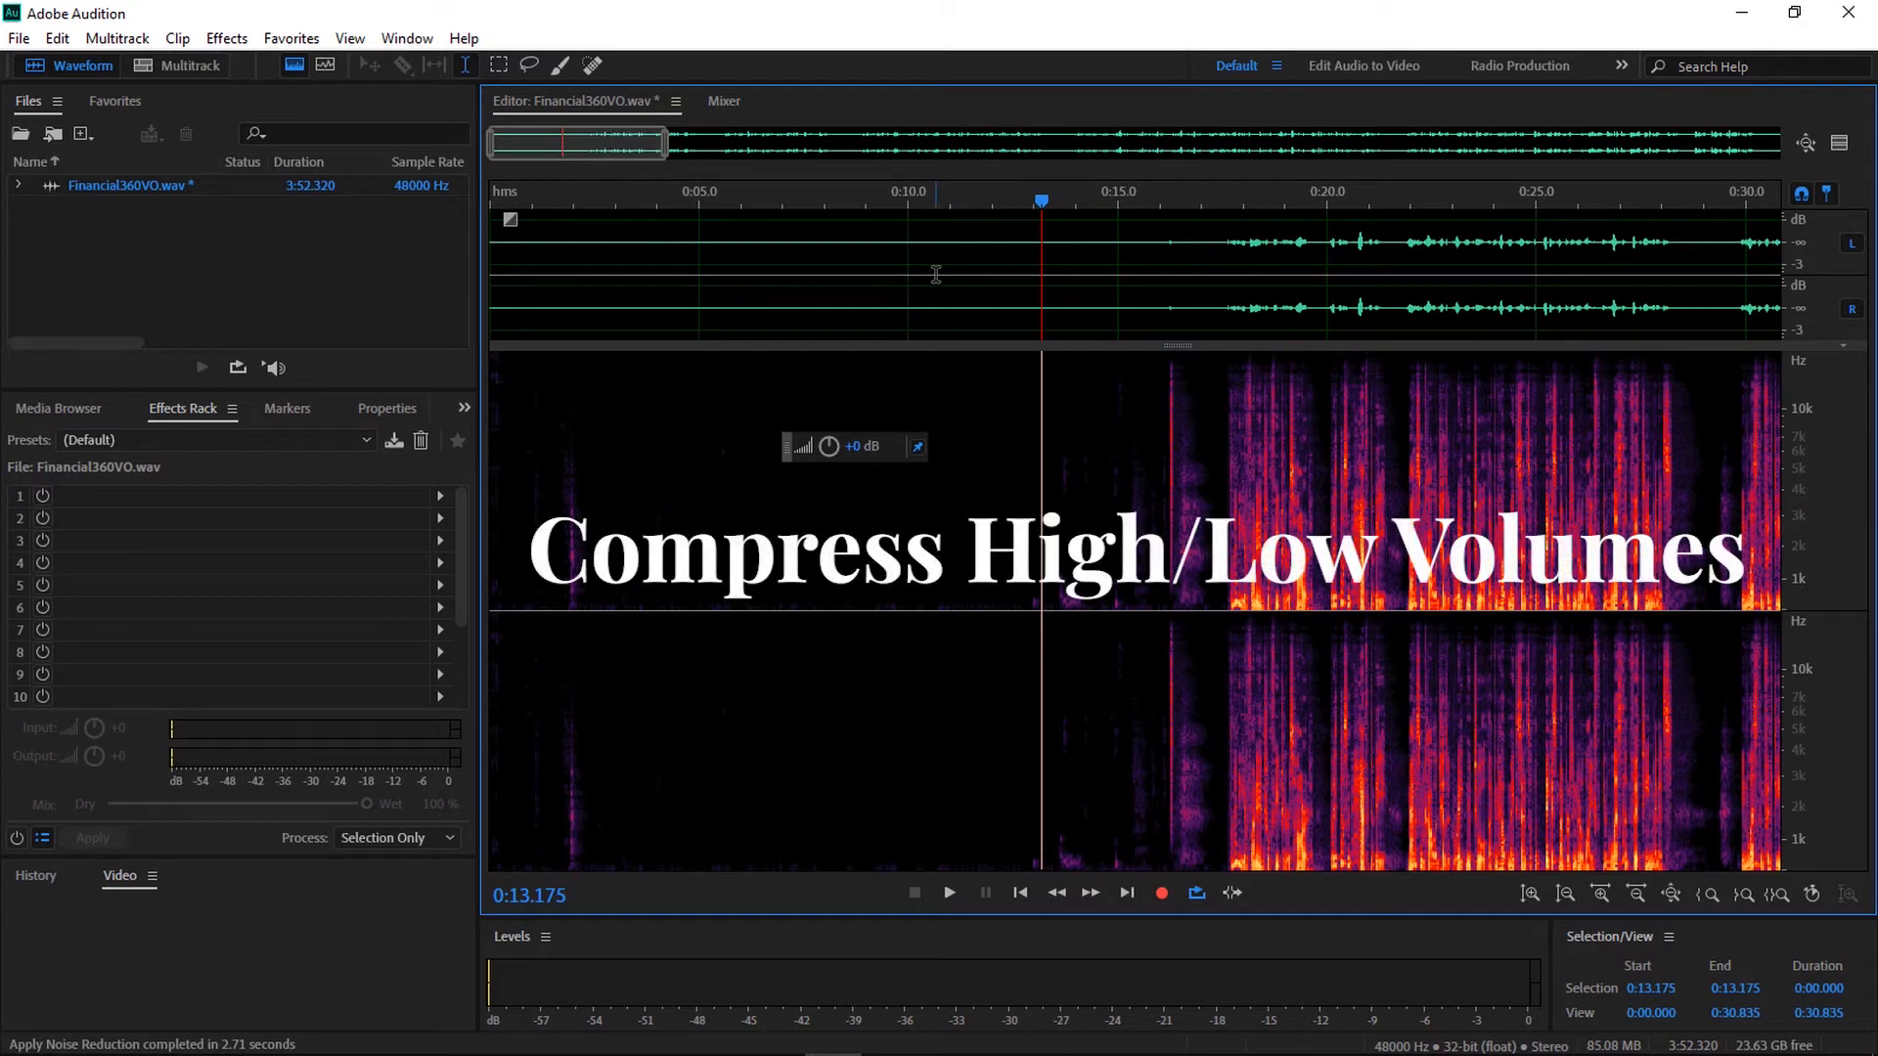
Apply the Single-band Compressor with the Voice Leveler preset to the entire recording
key("ctrl+a")
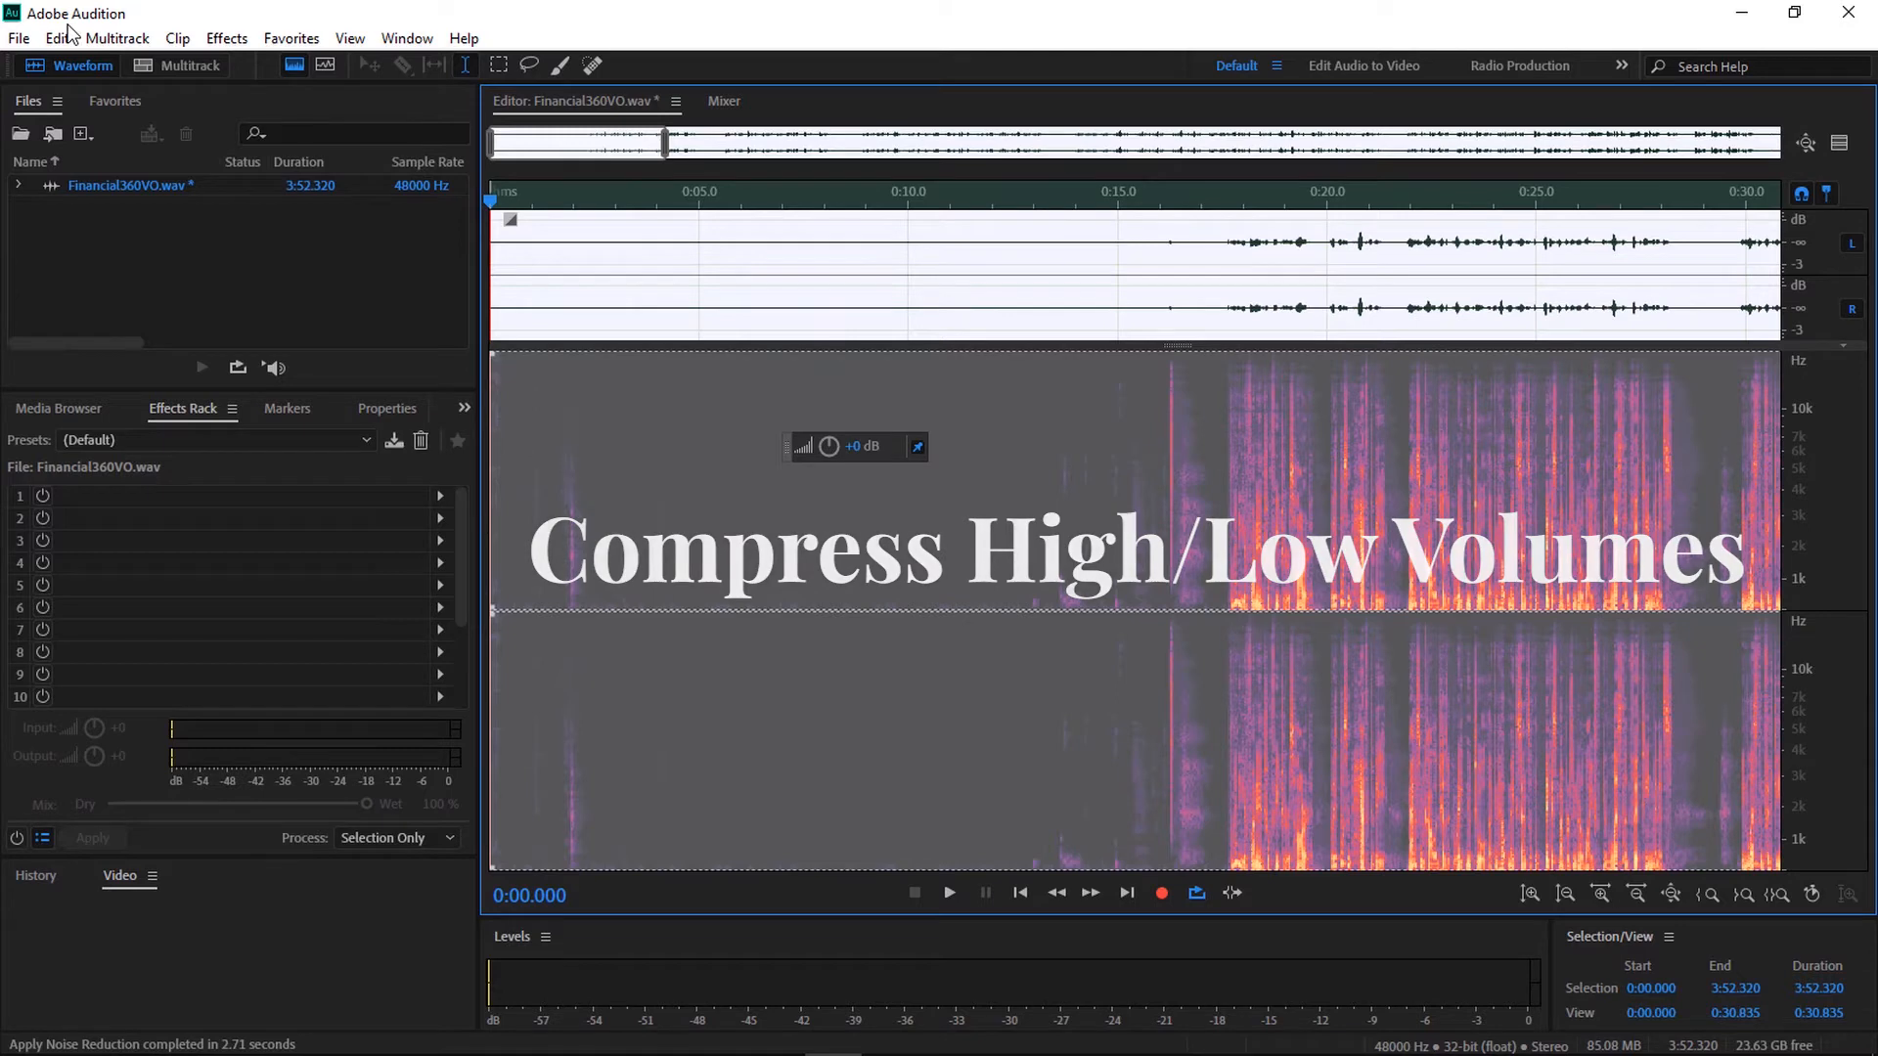
left_click(136, 377)
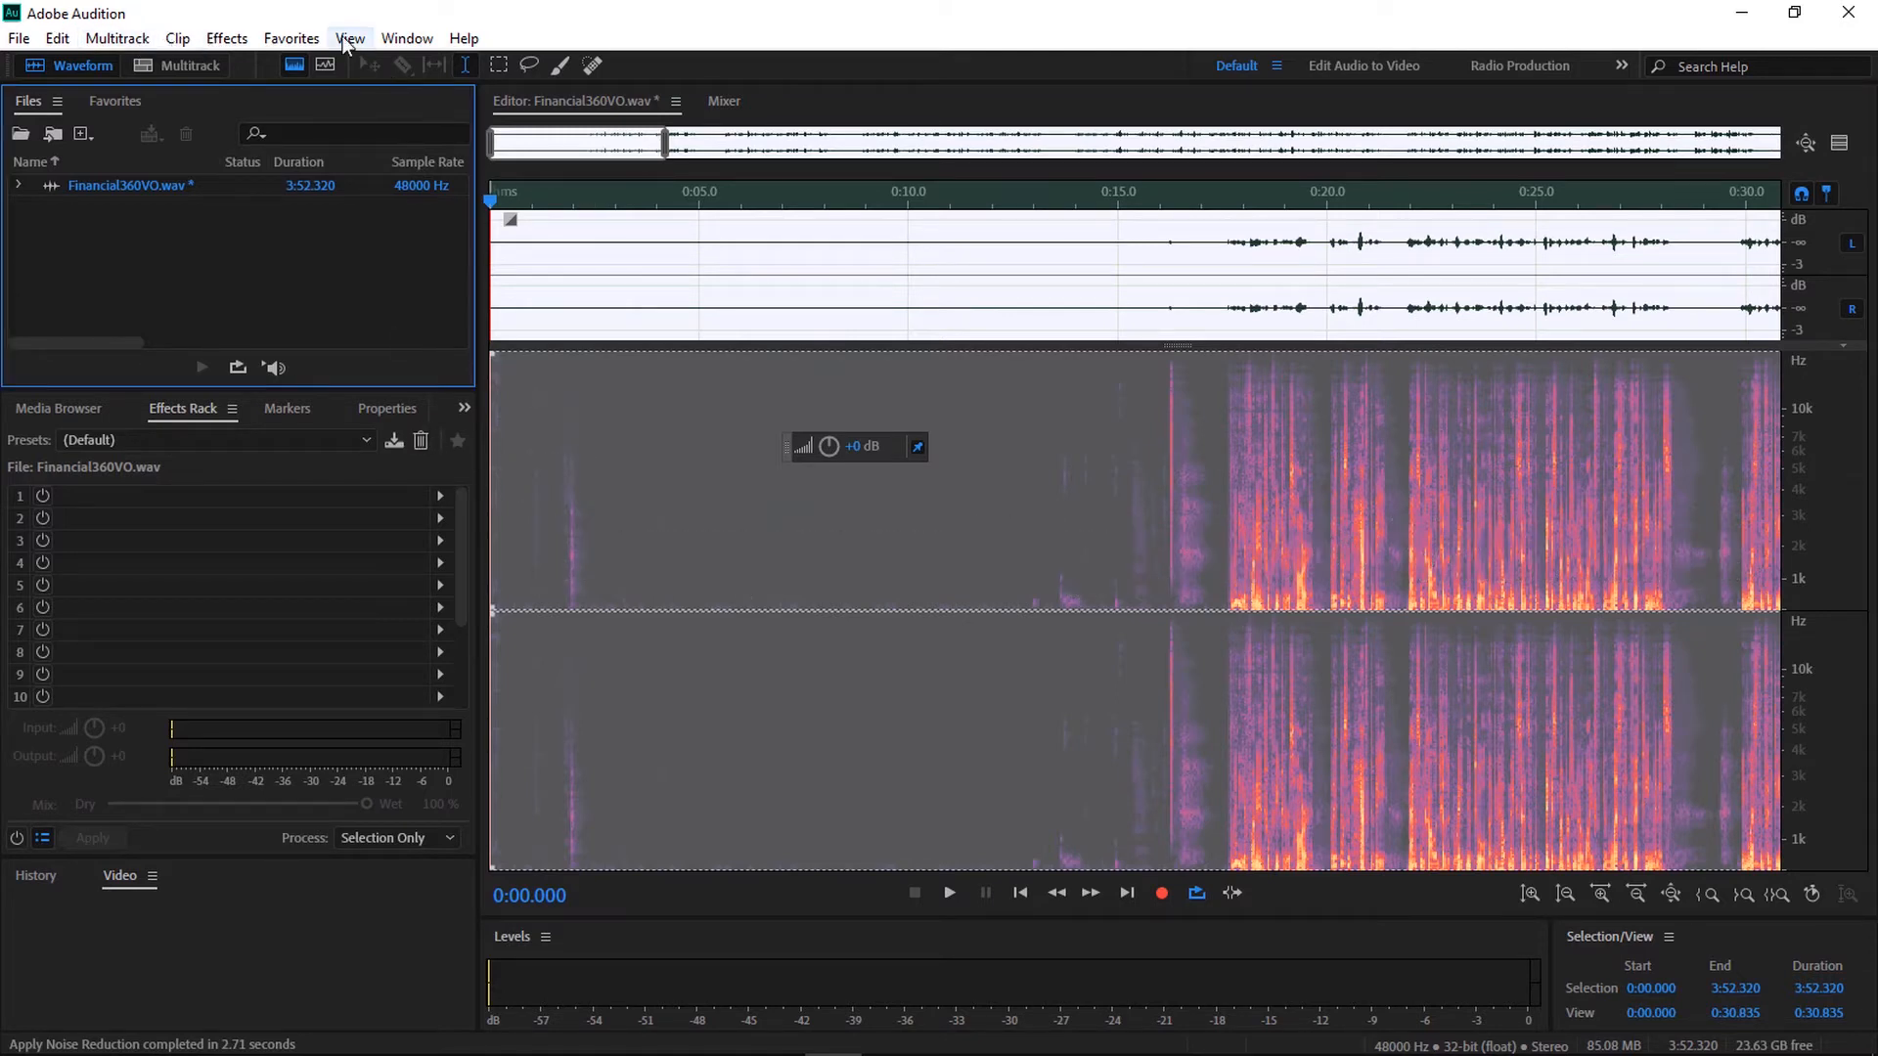
left_click(231, 39)
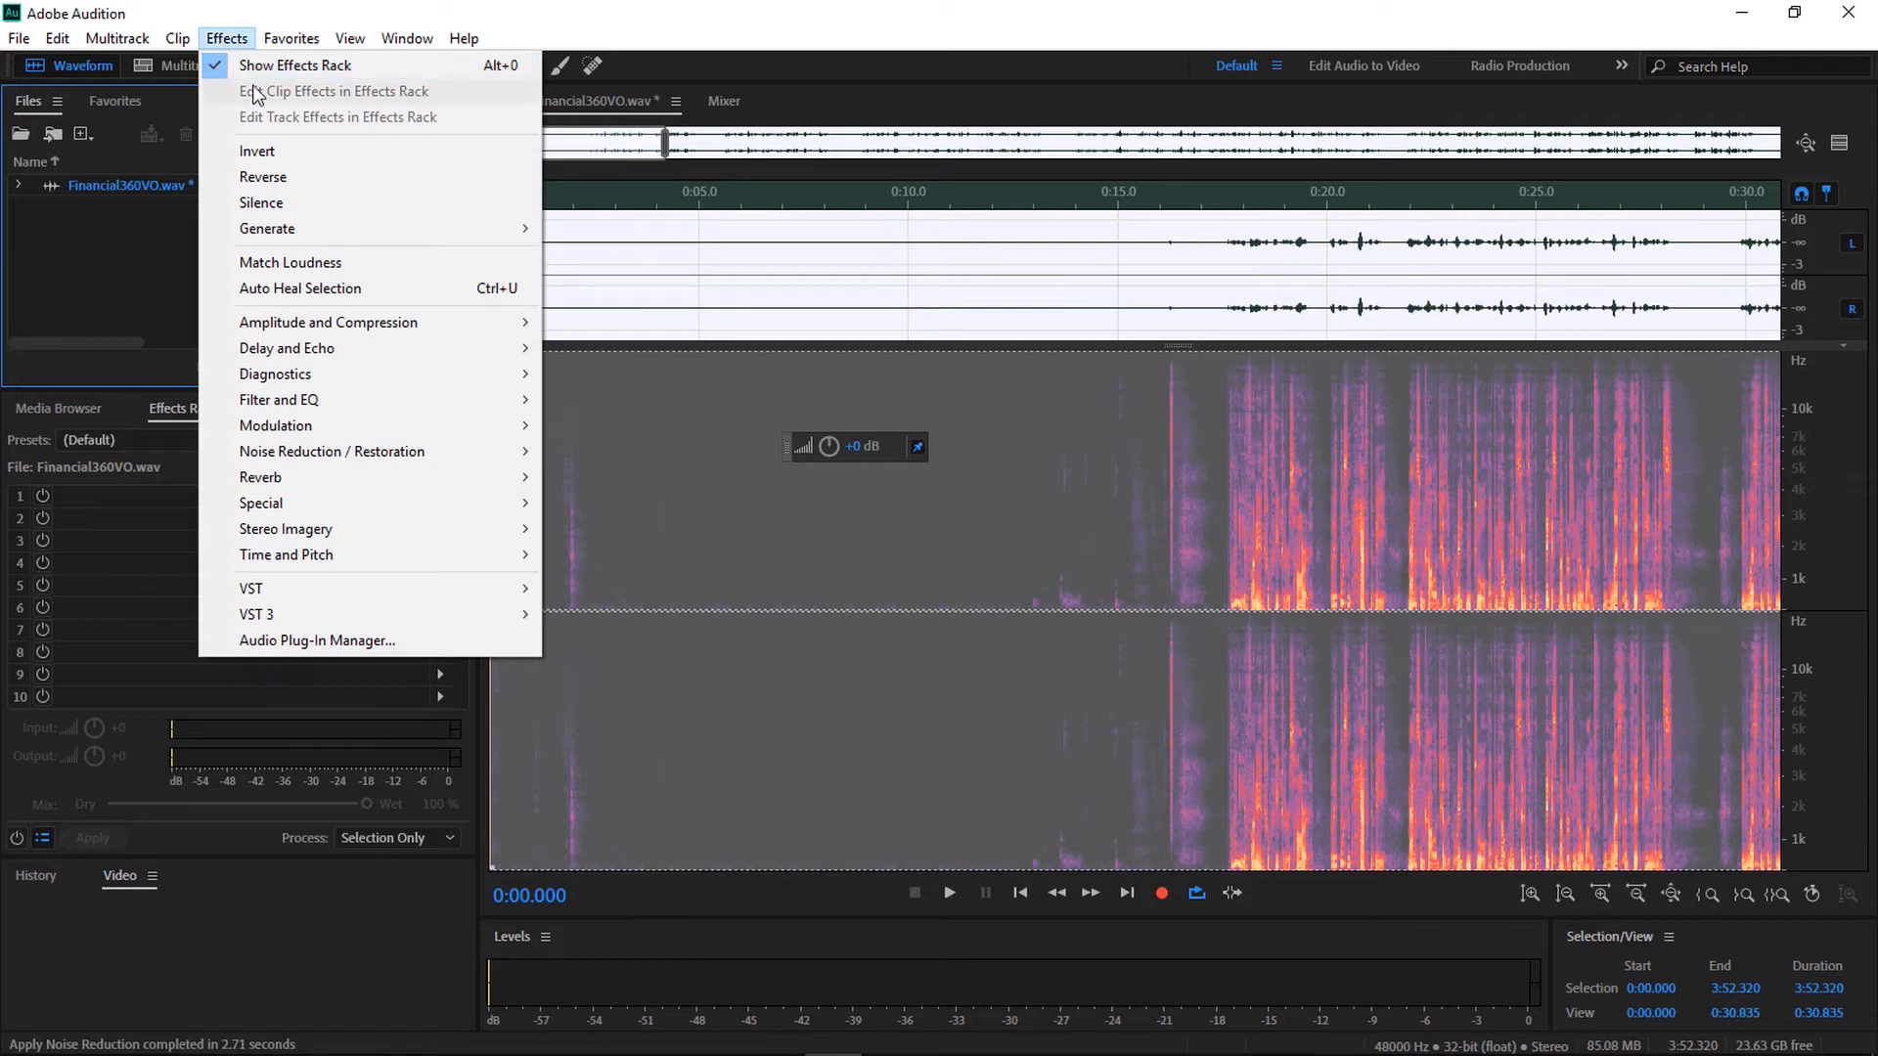
mouse_move(505, 328)
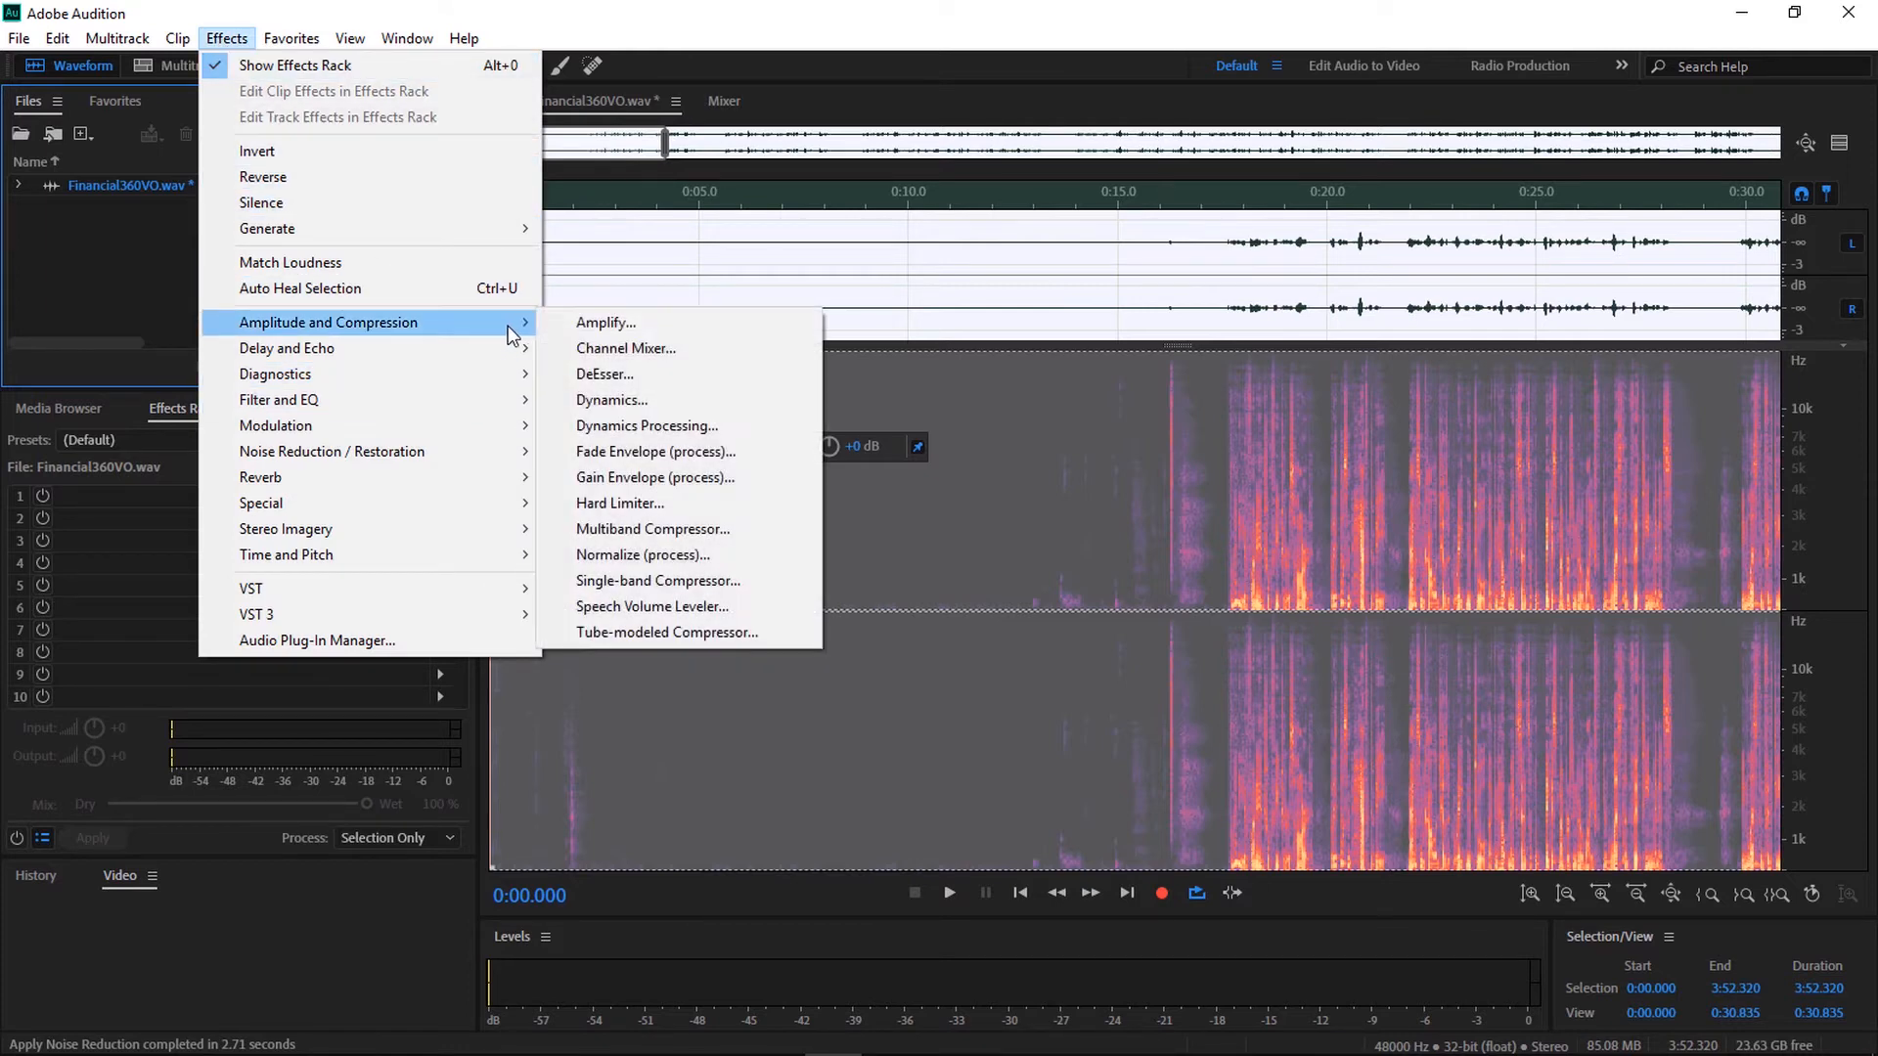
left_click(677, 581)
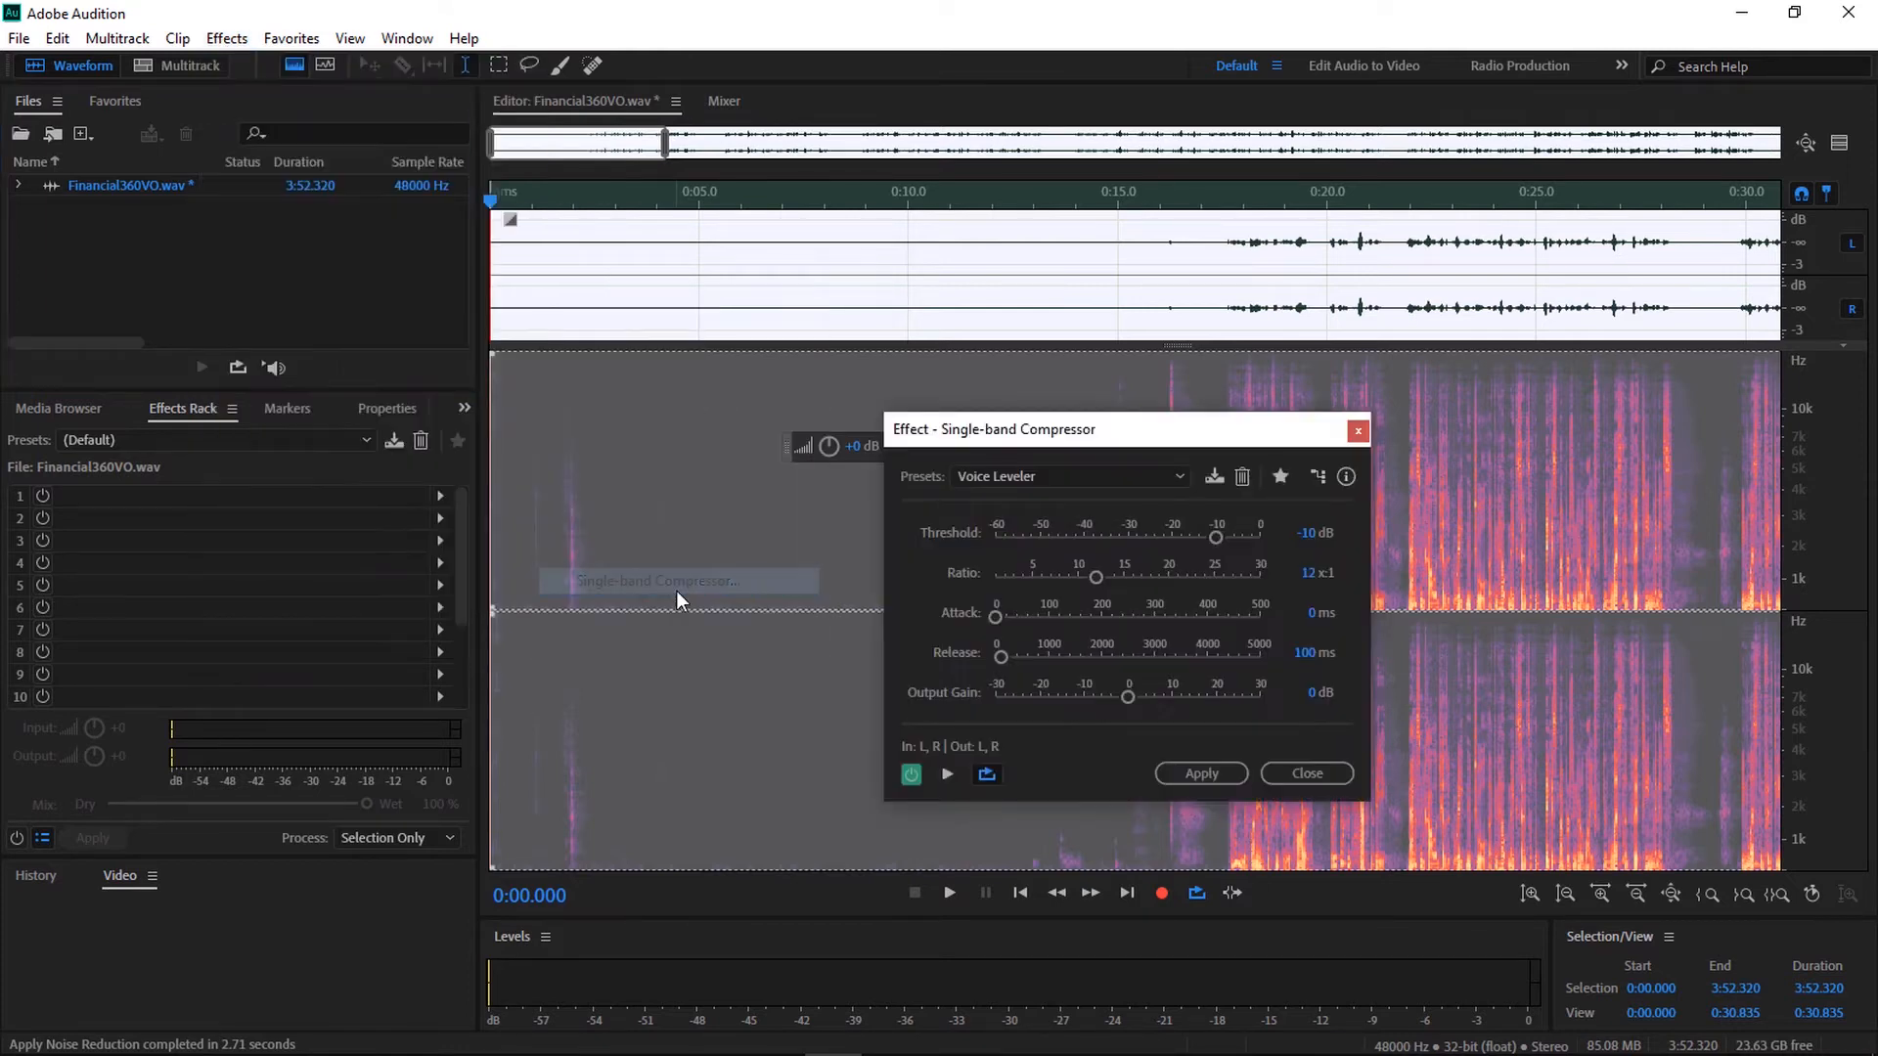
left_click(1037, 476)
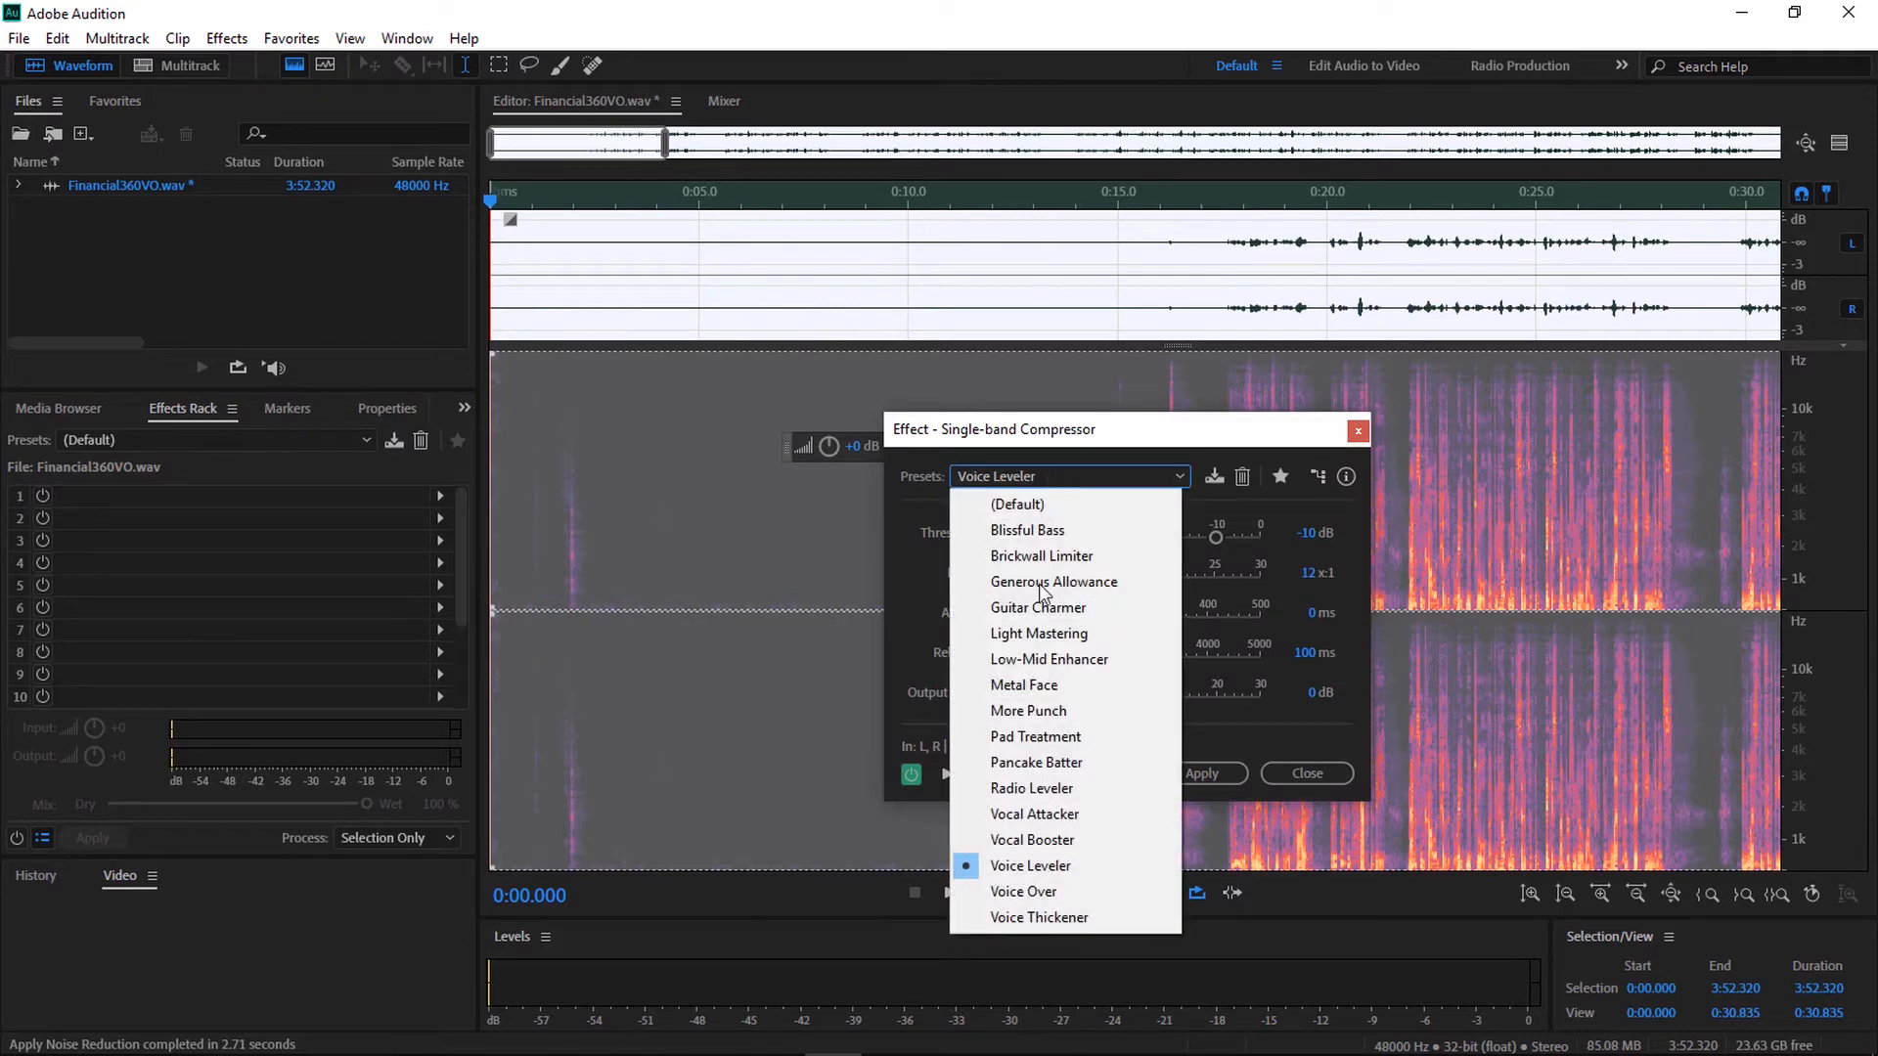
left_click(1066, 867)
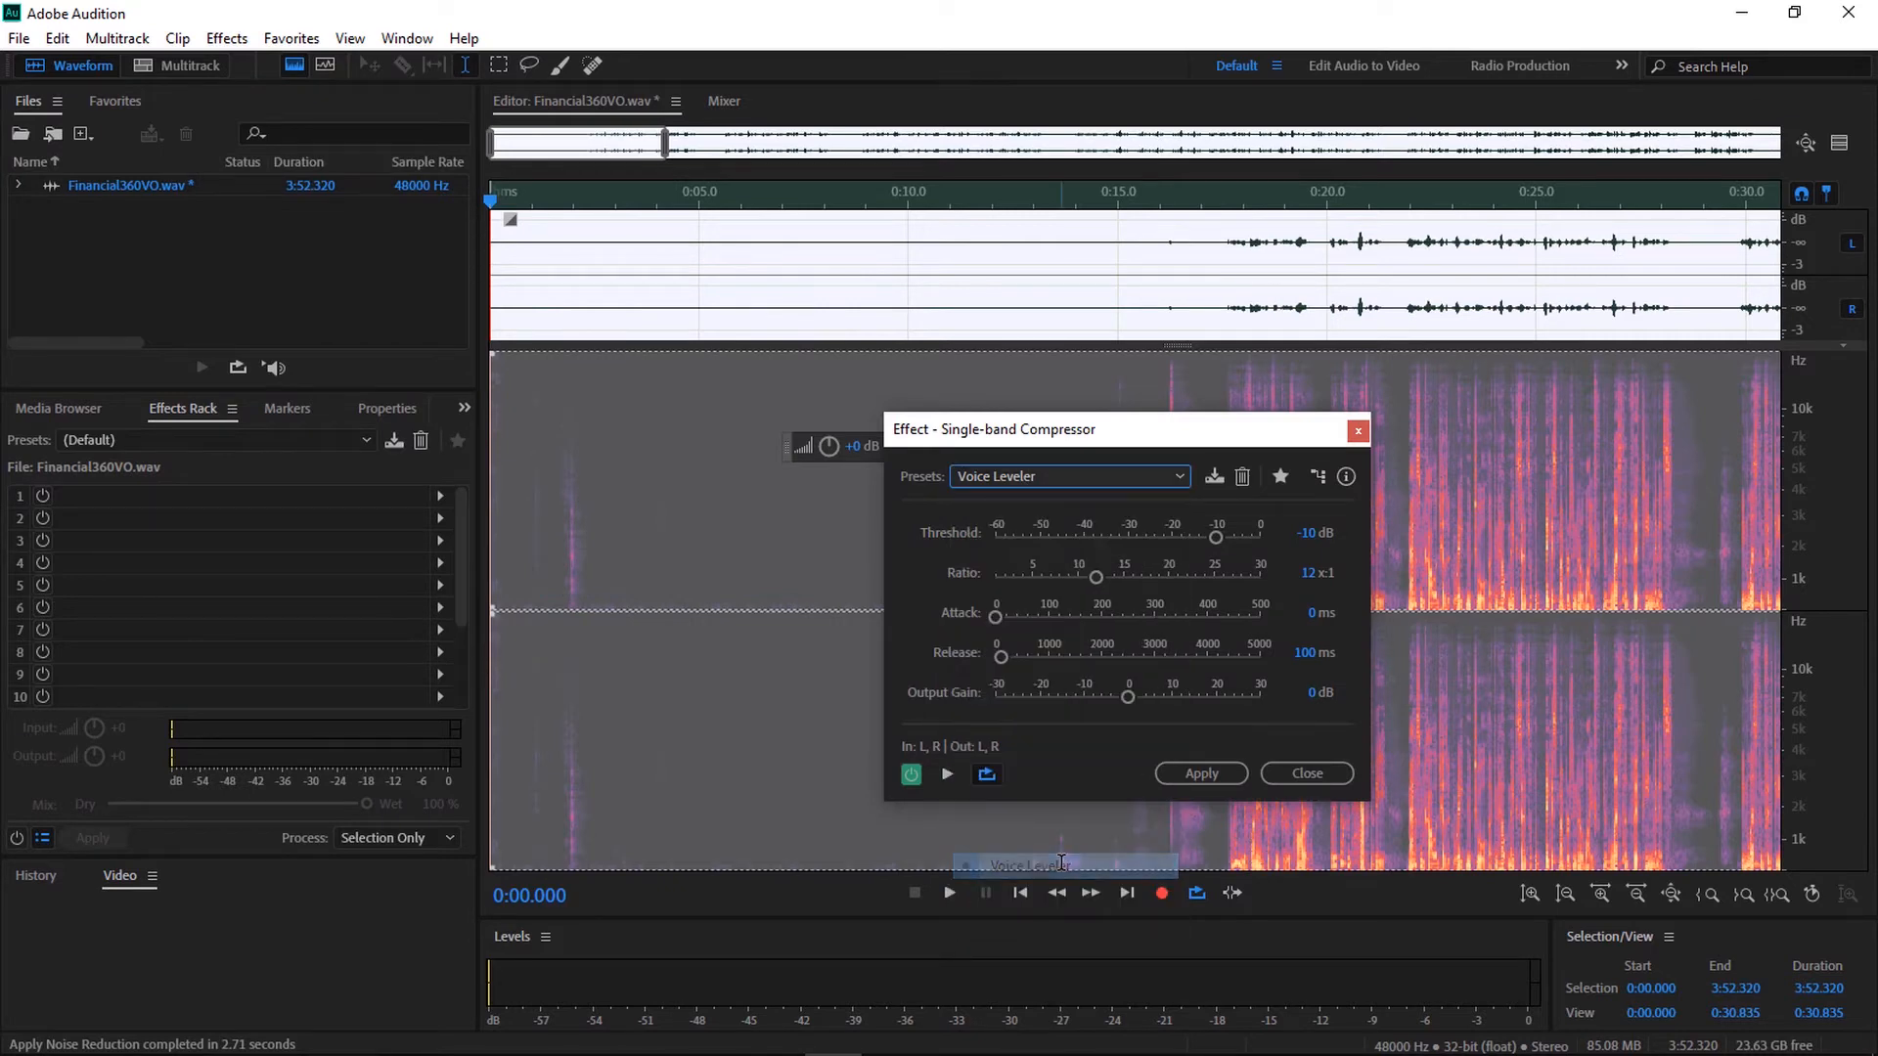
left_click(1188, 773)
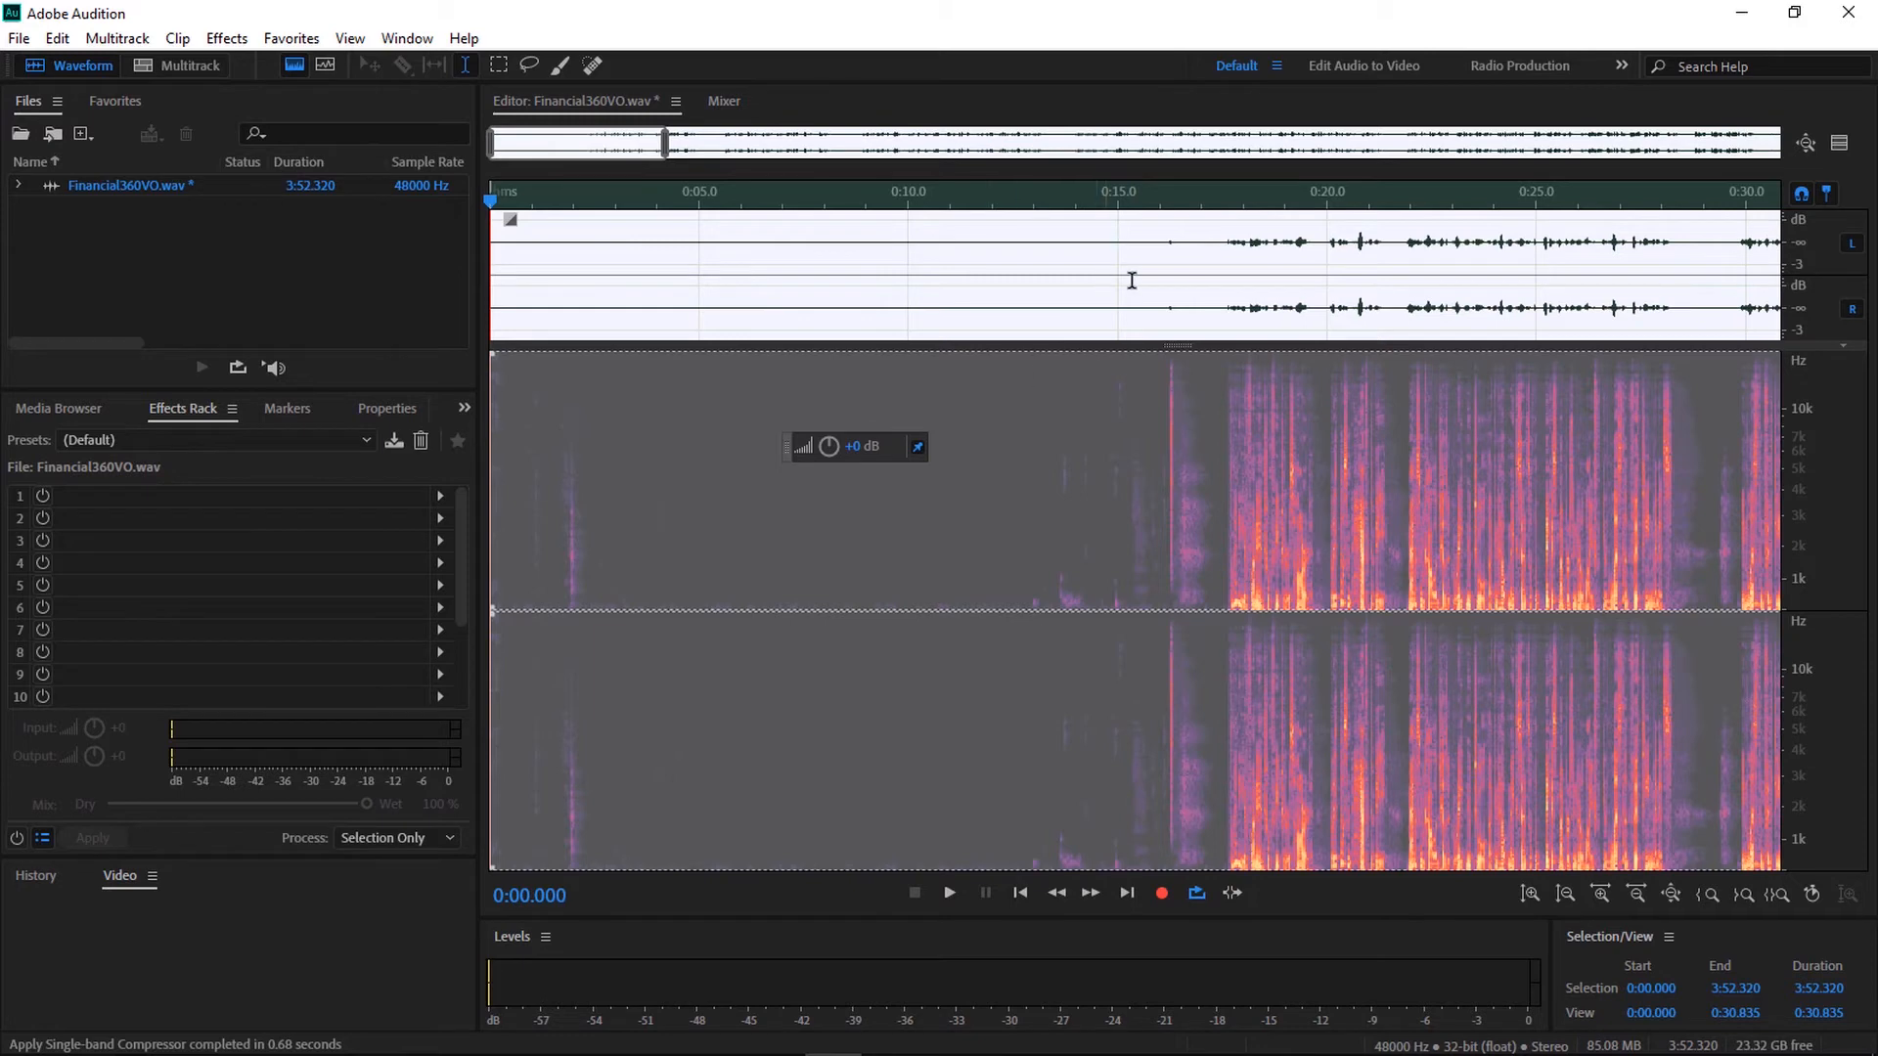
Place the playhead at about 0:17.5, just before the speech, and open the Parametric Equalizer effect
left_click(1222, 200)
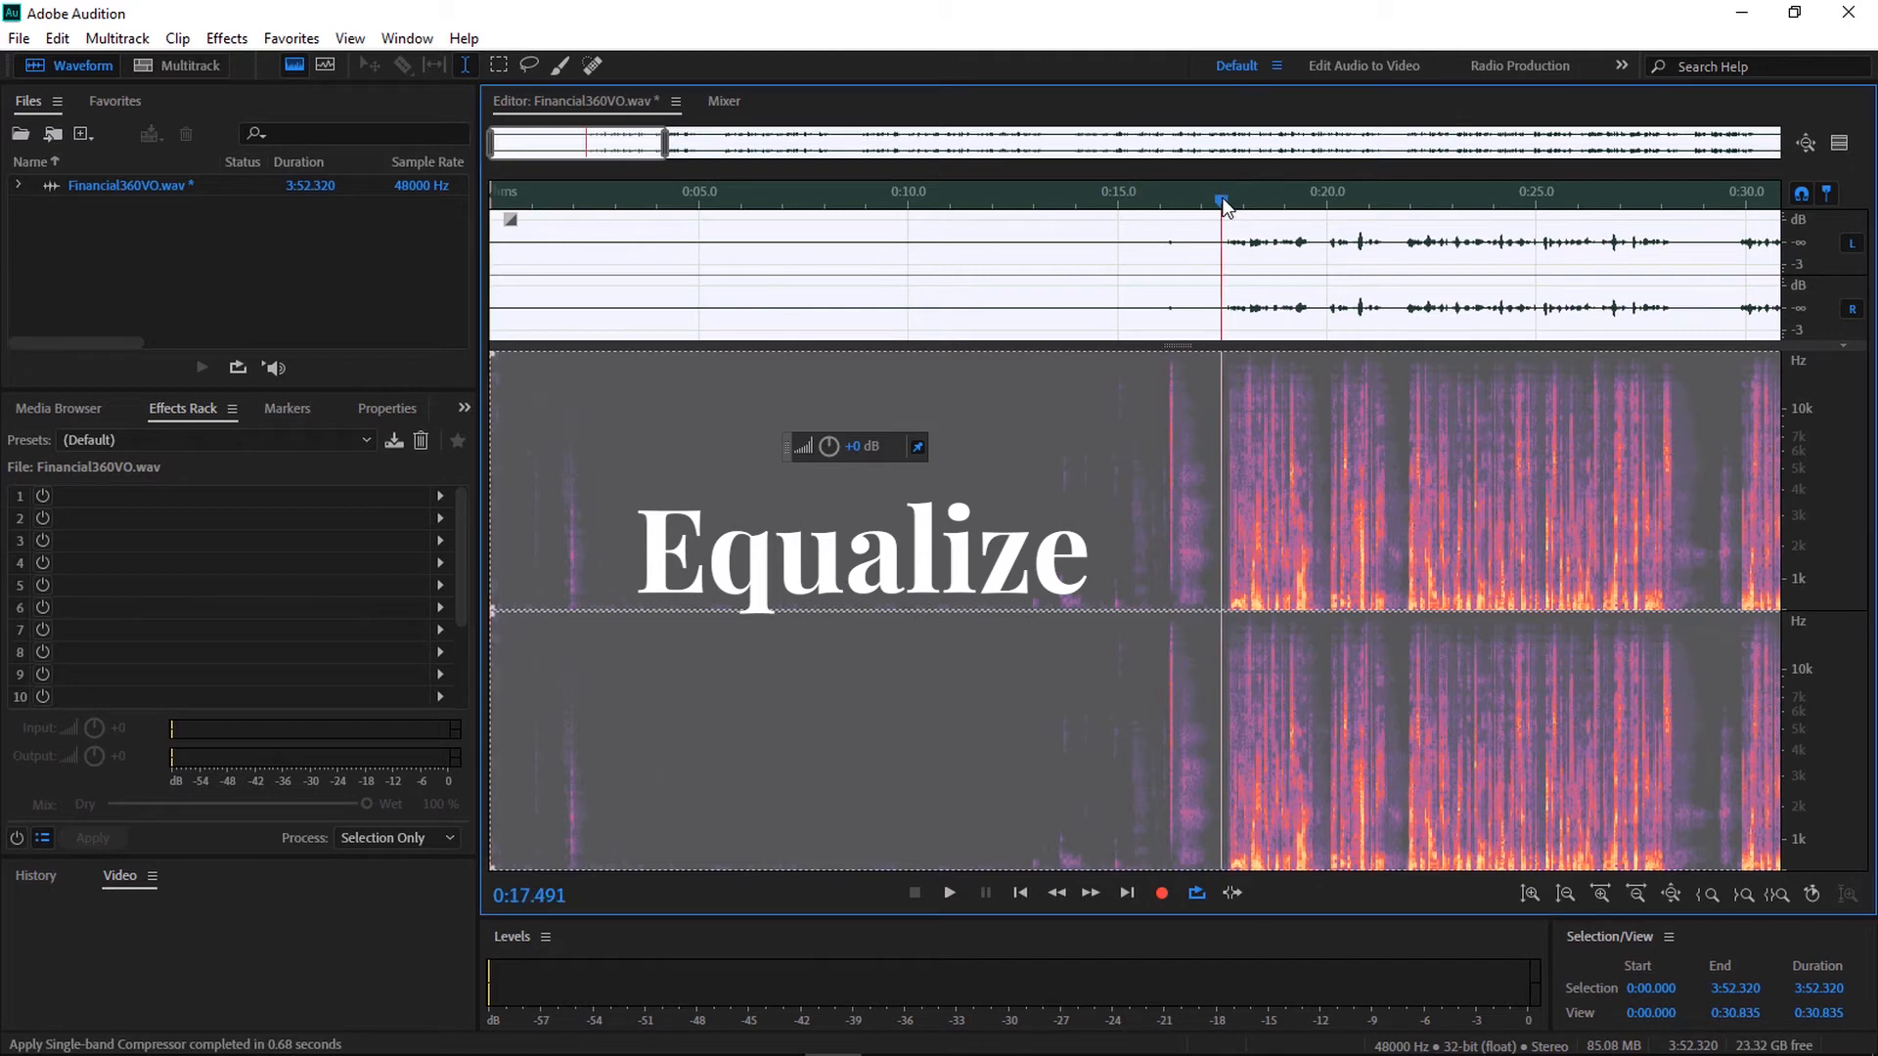
left_click(231, 39)
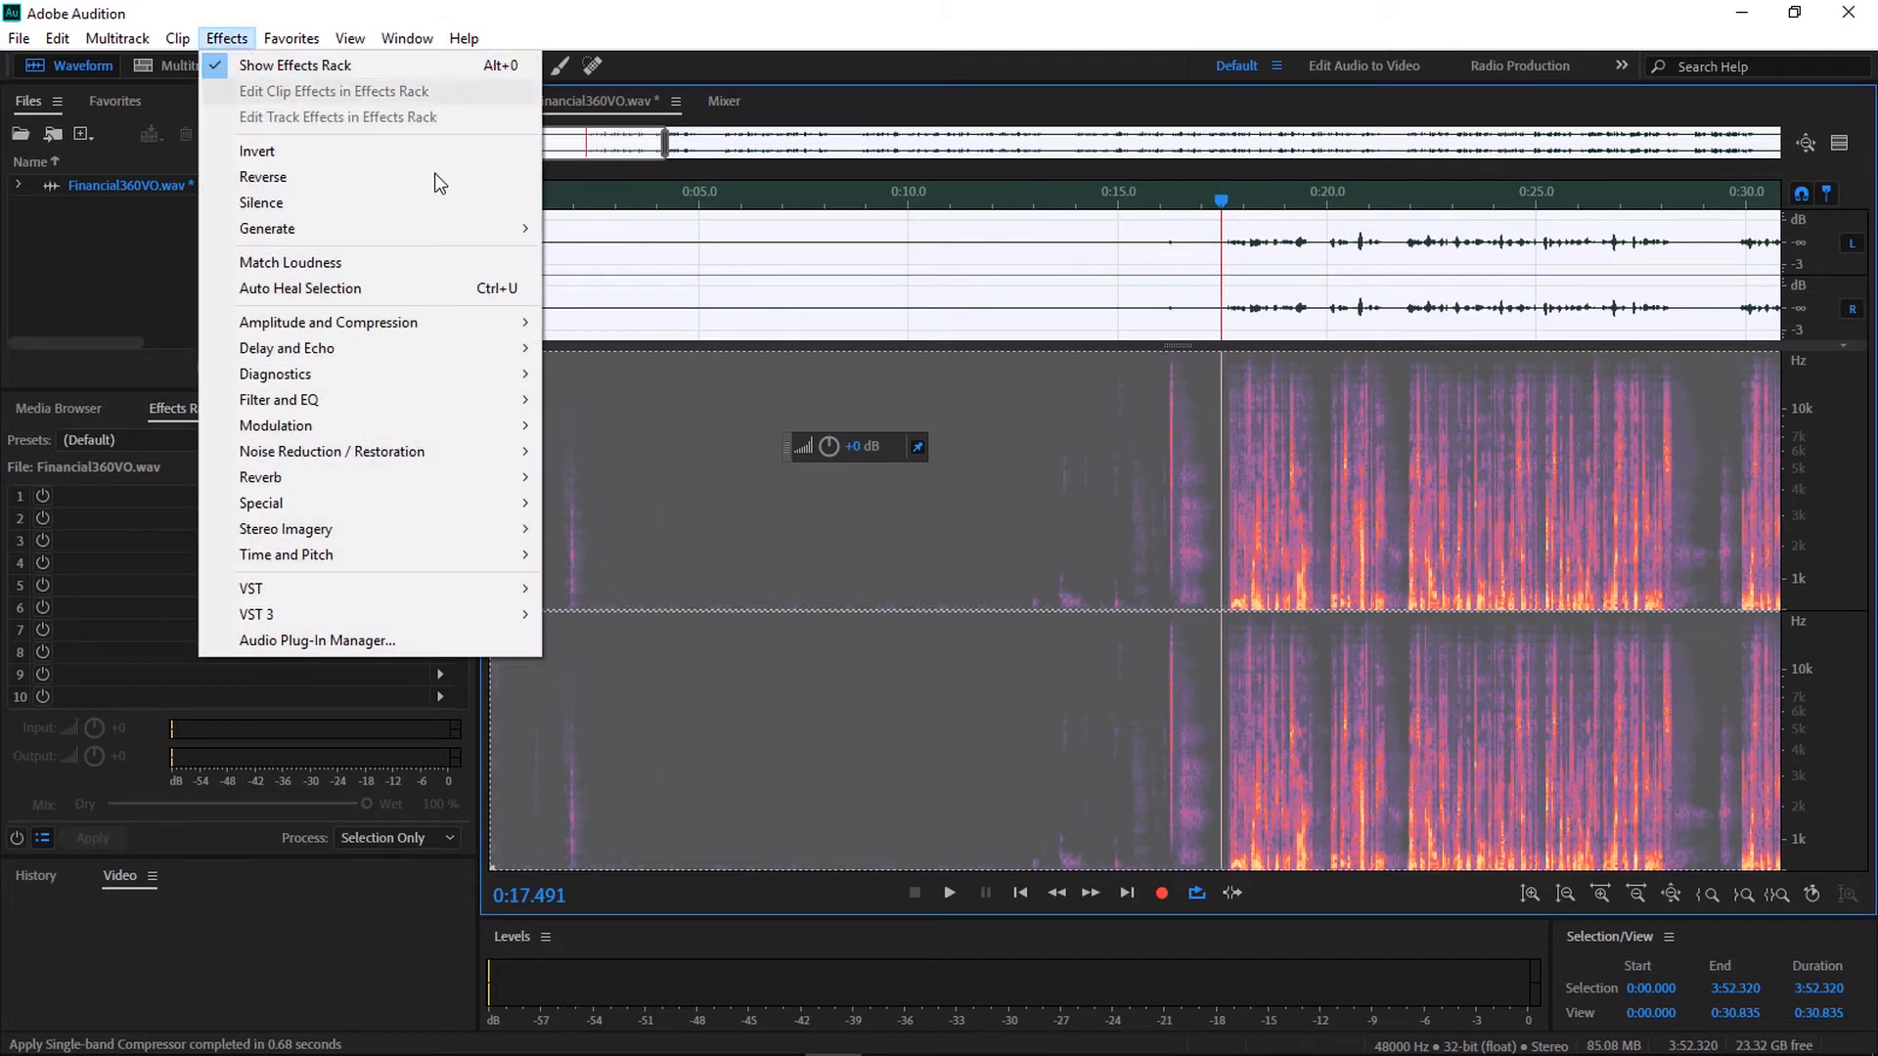
mouse_move(529, 409)
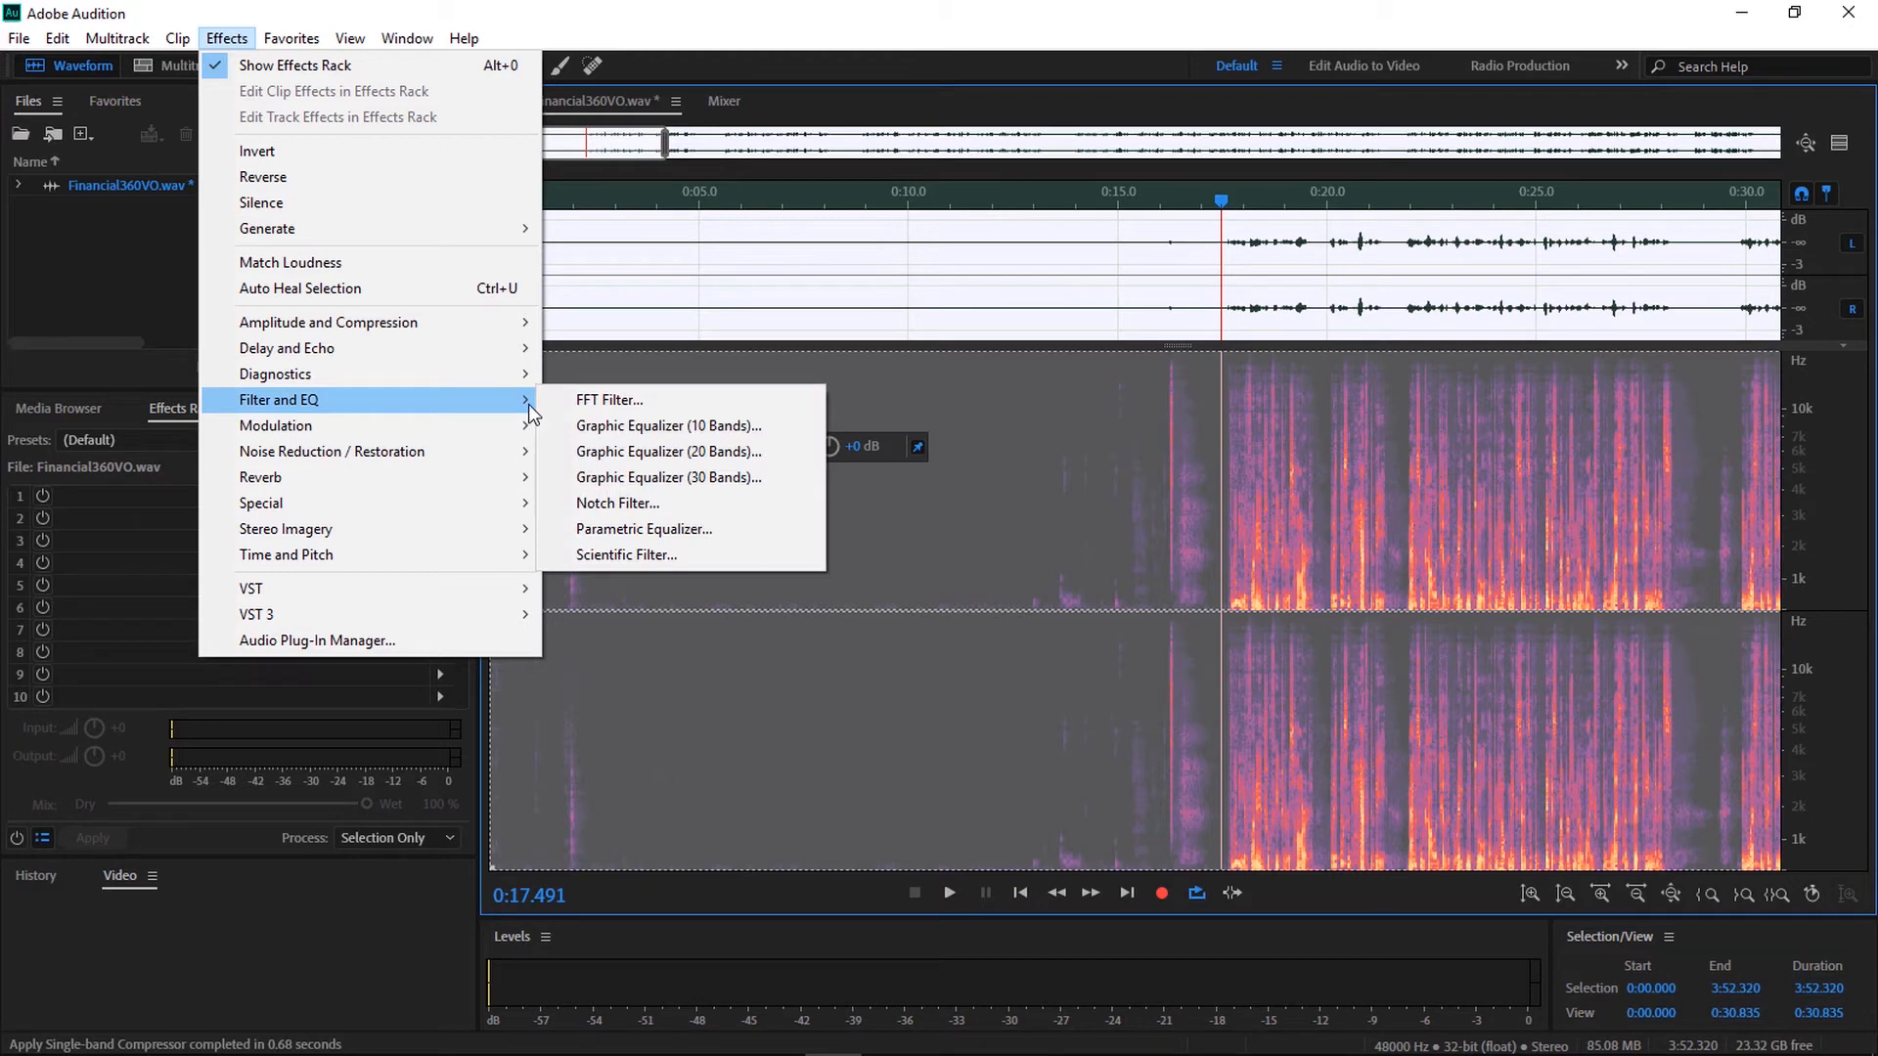
left_click(654, 533)
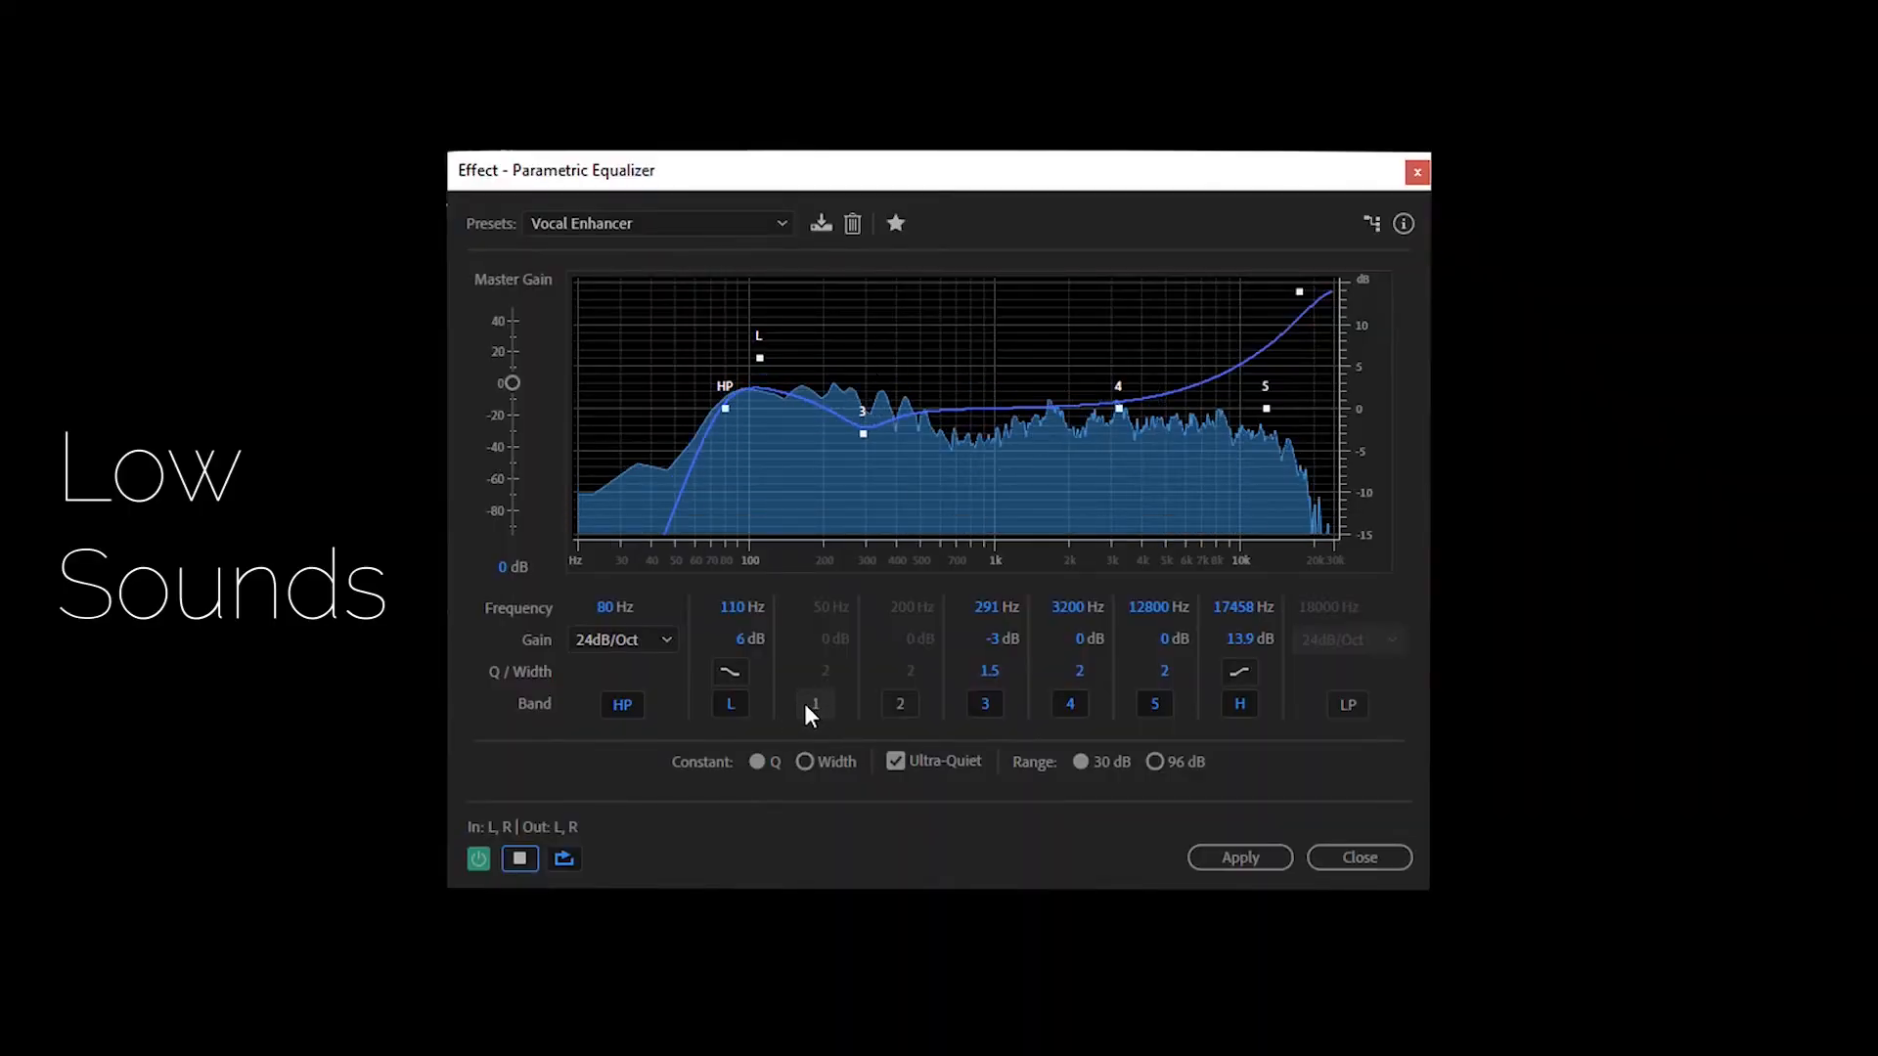
Try moving band 1 along the equalizer curve, and reset the equalizer to the Vocal Enhancer preset
left_click(806, 705)
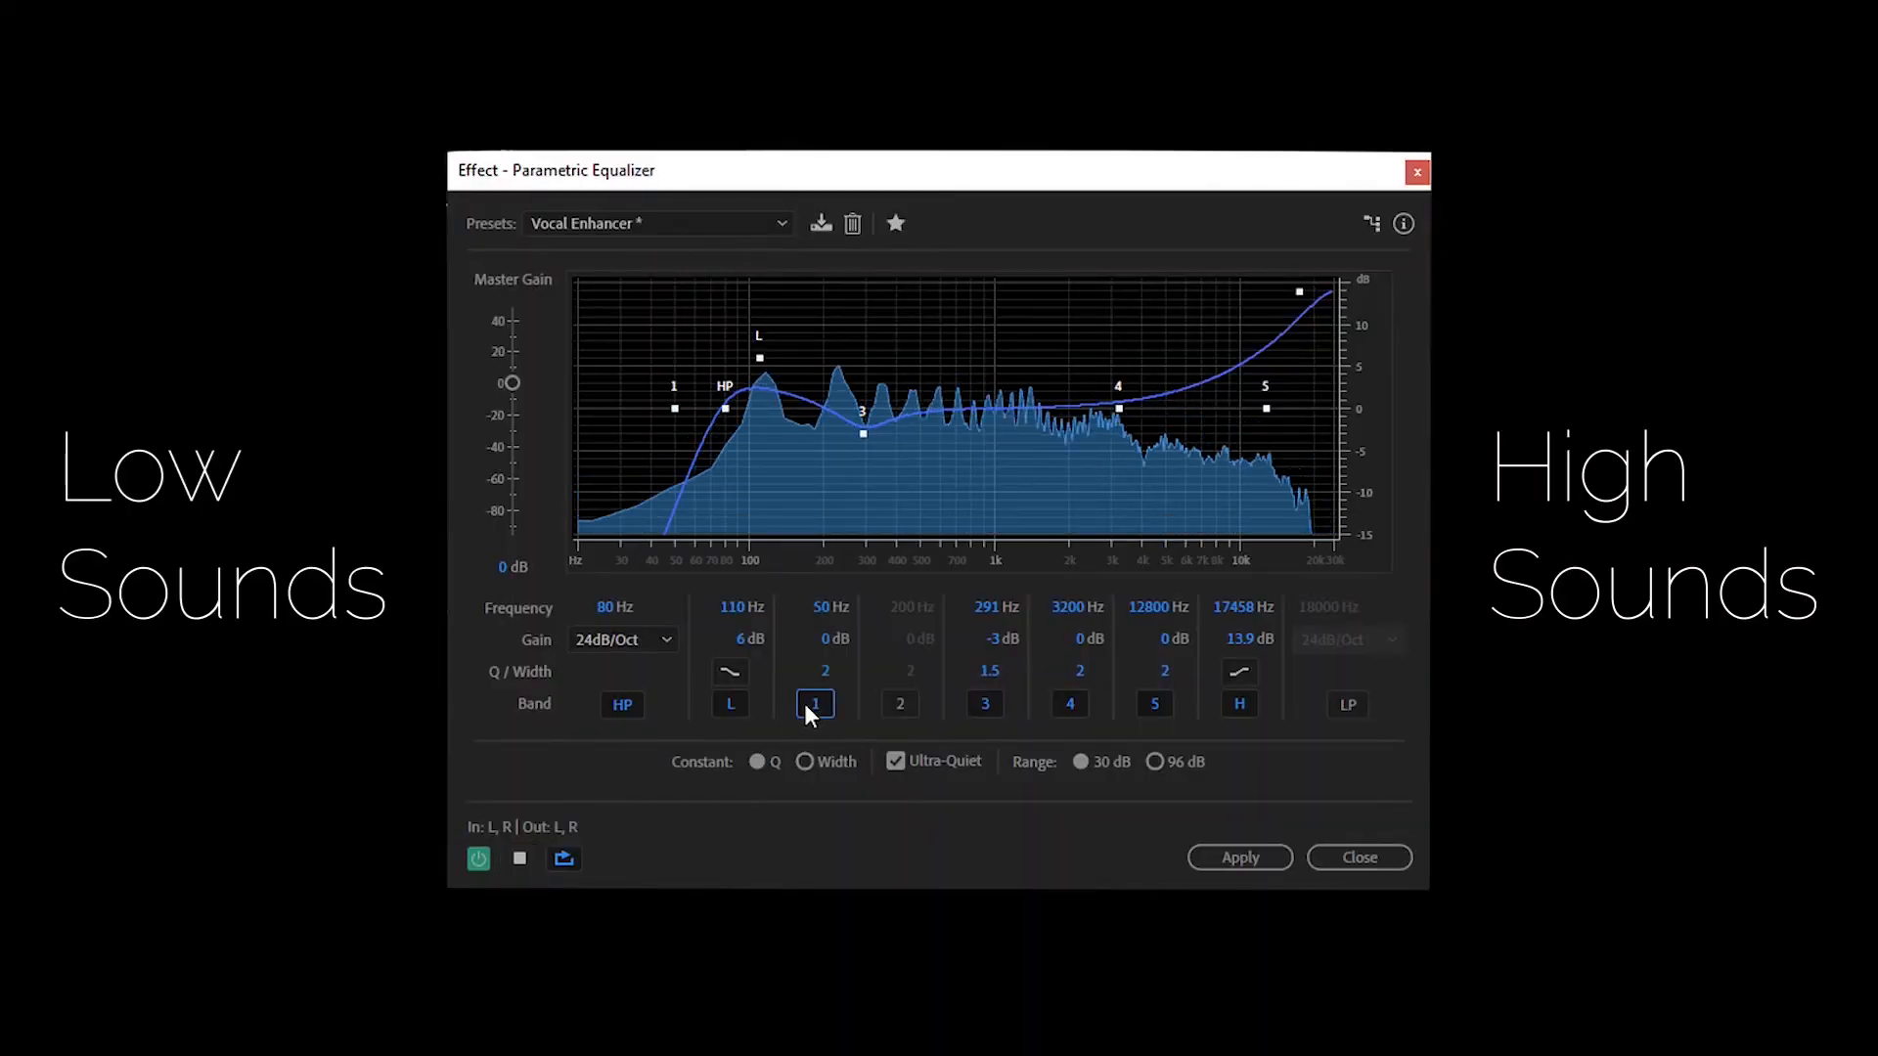
left_click_drag(675, 409, 969, 370)
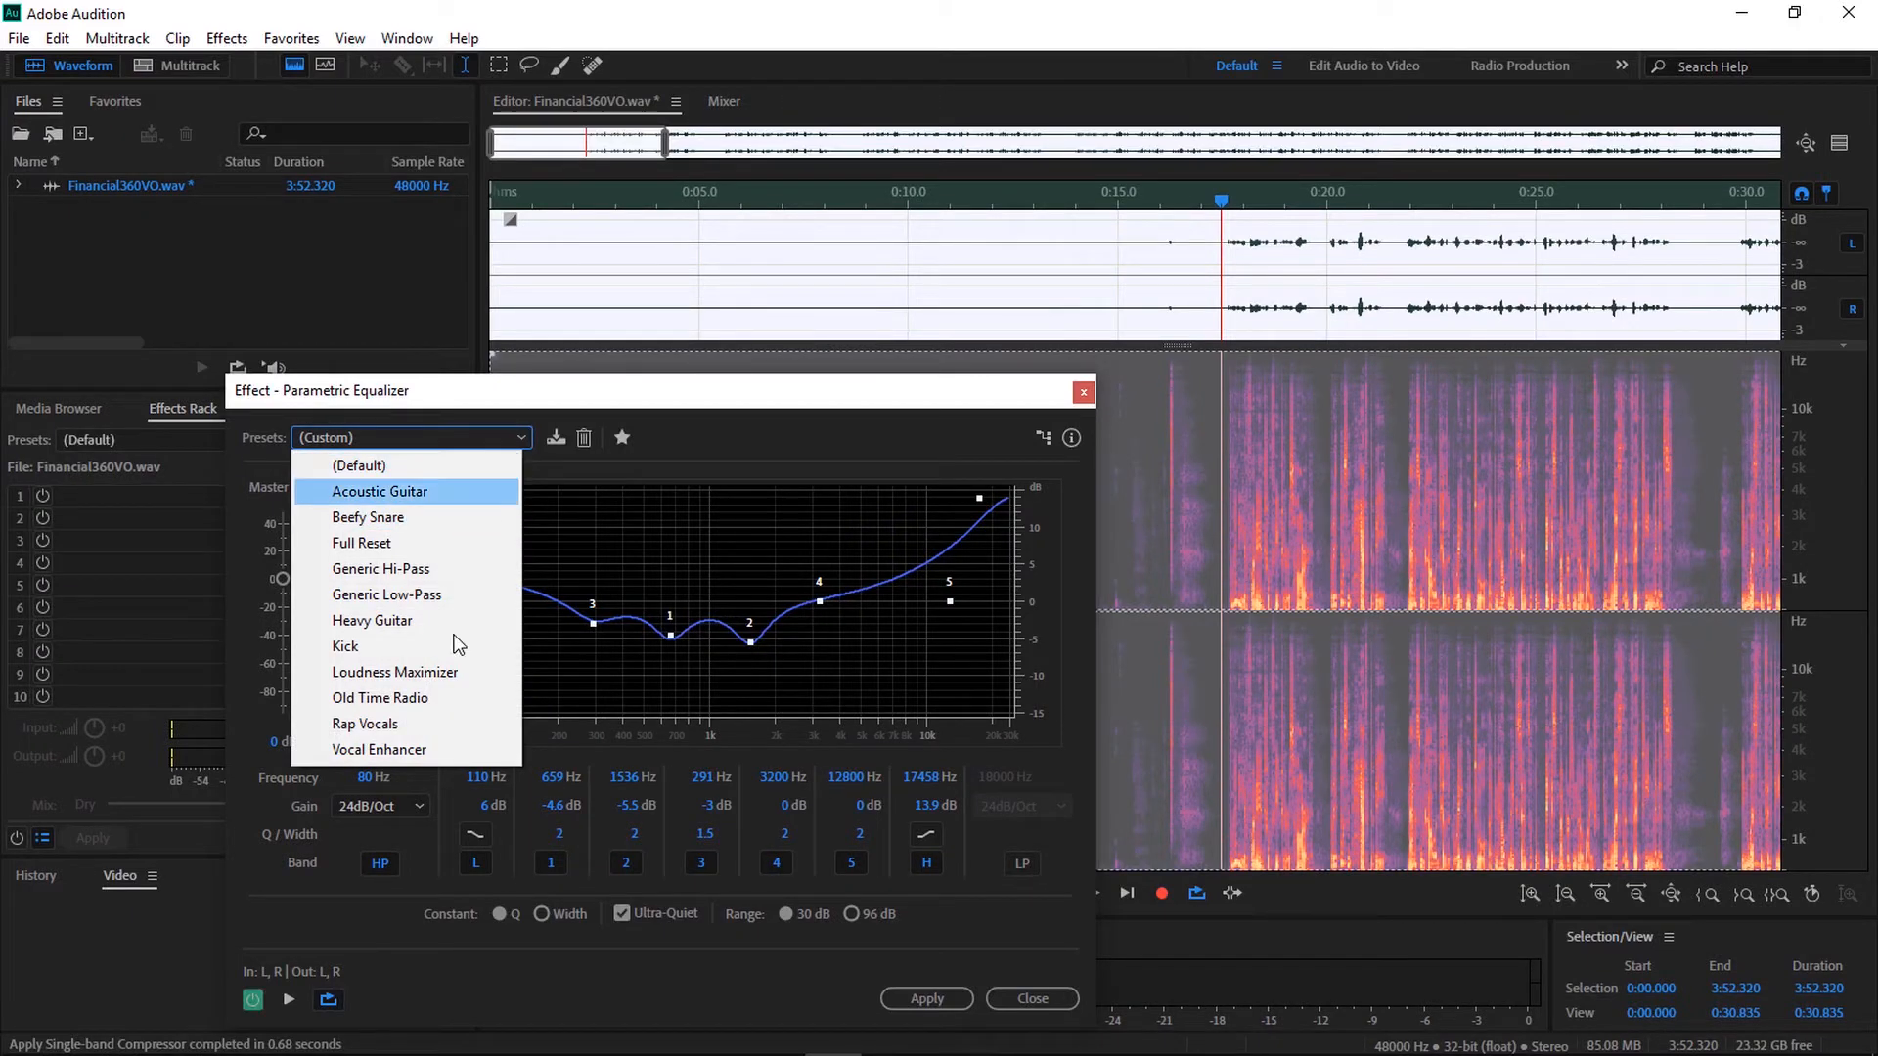
left_click(414, 750)
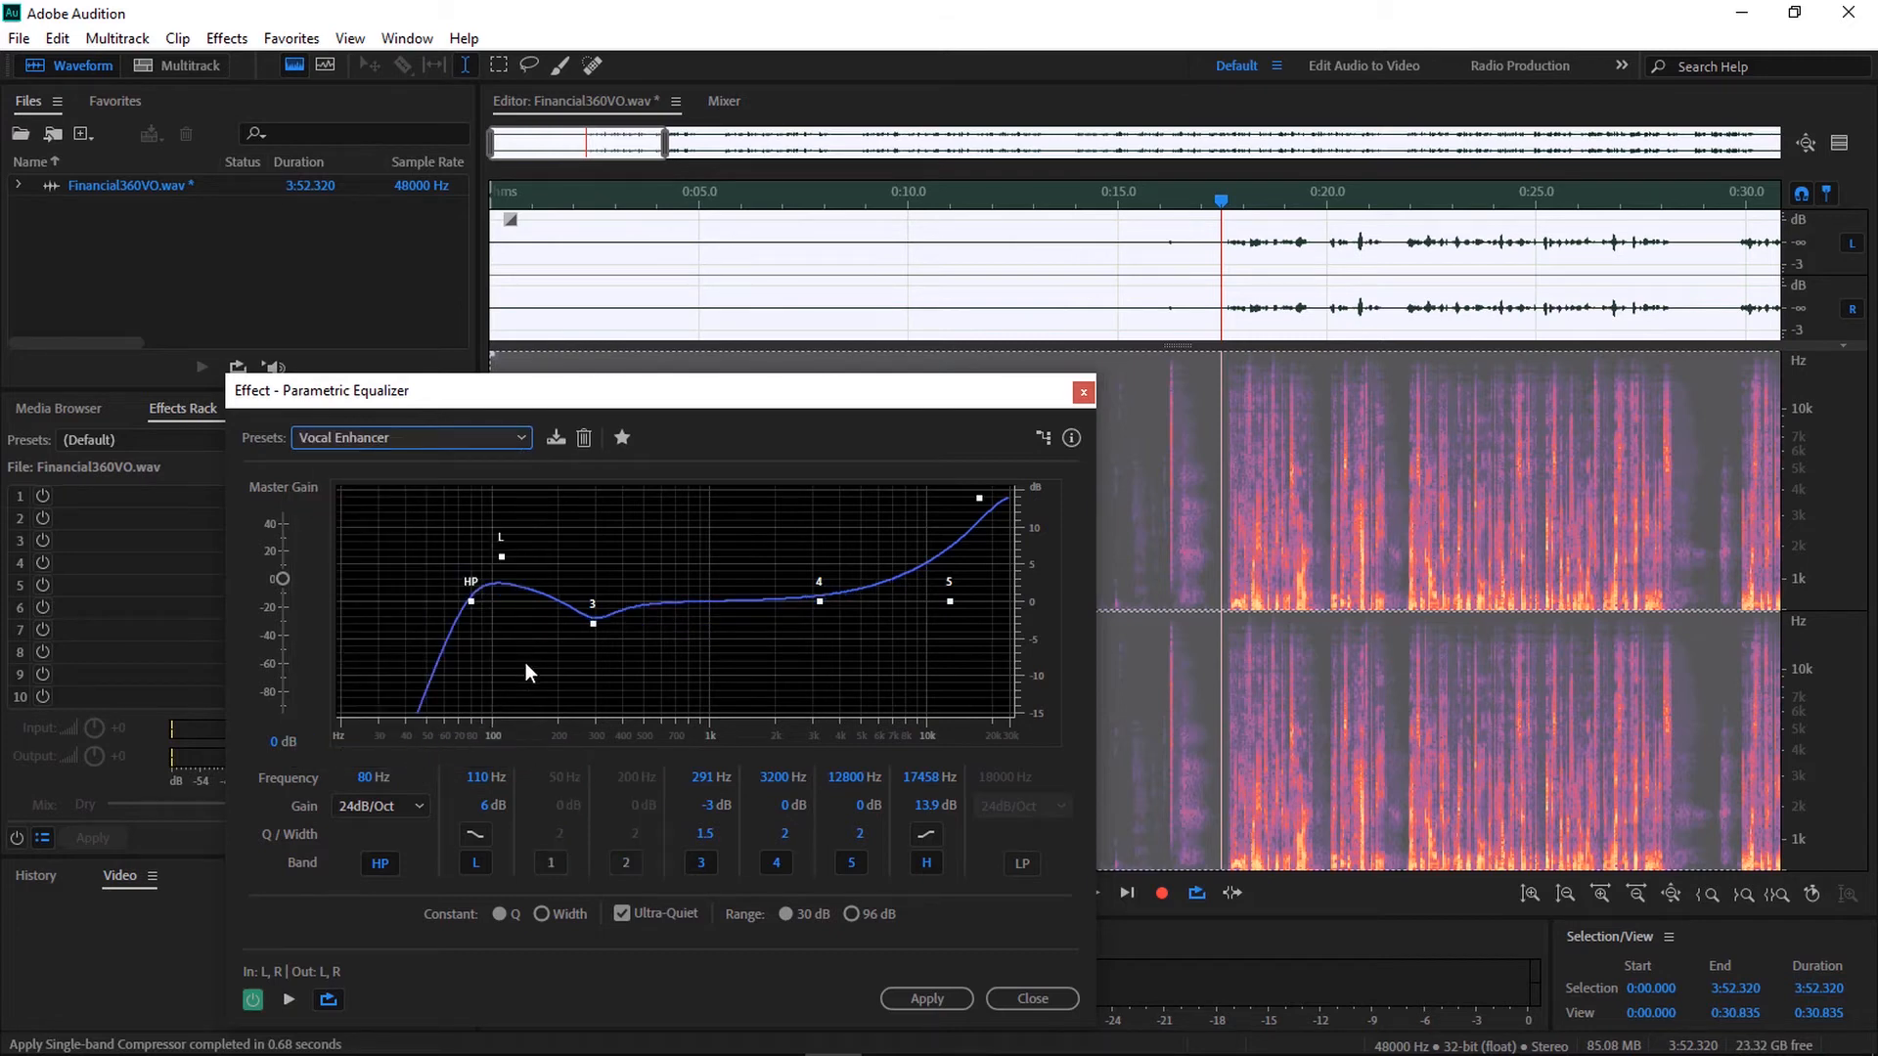
Preview the Vocal Enhancer equalization on the speech from about 0:17.5 while adjusting the system playback volume
left_click(283, 998)
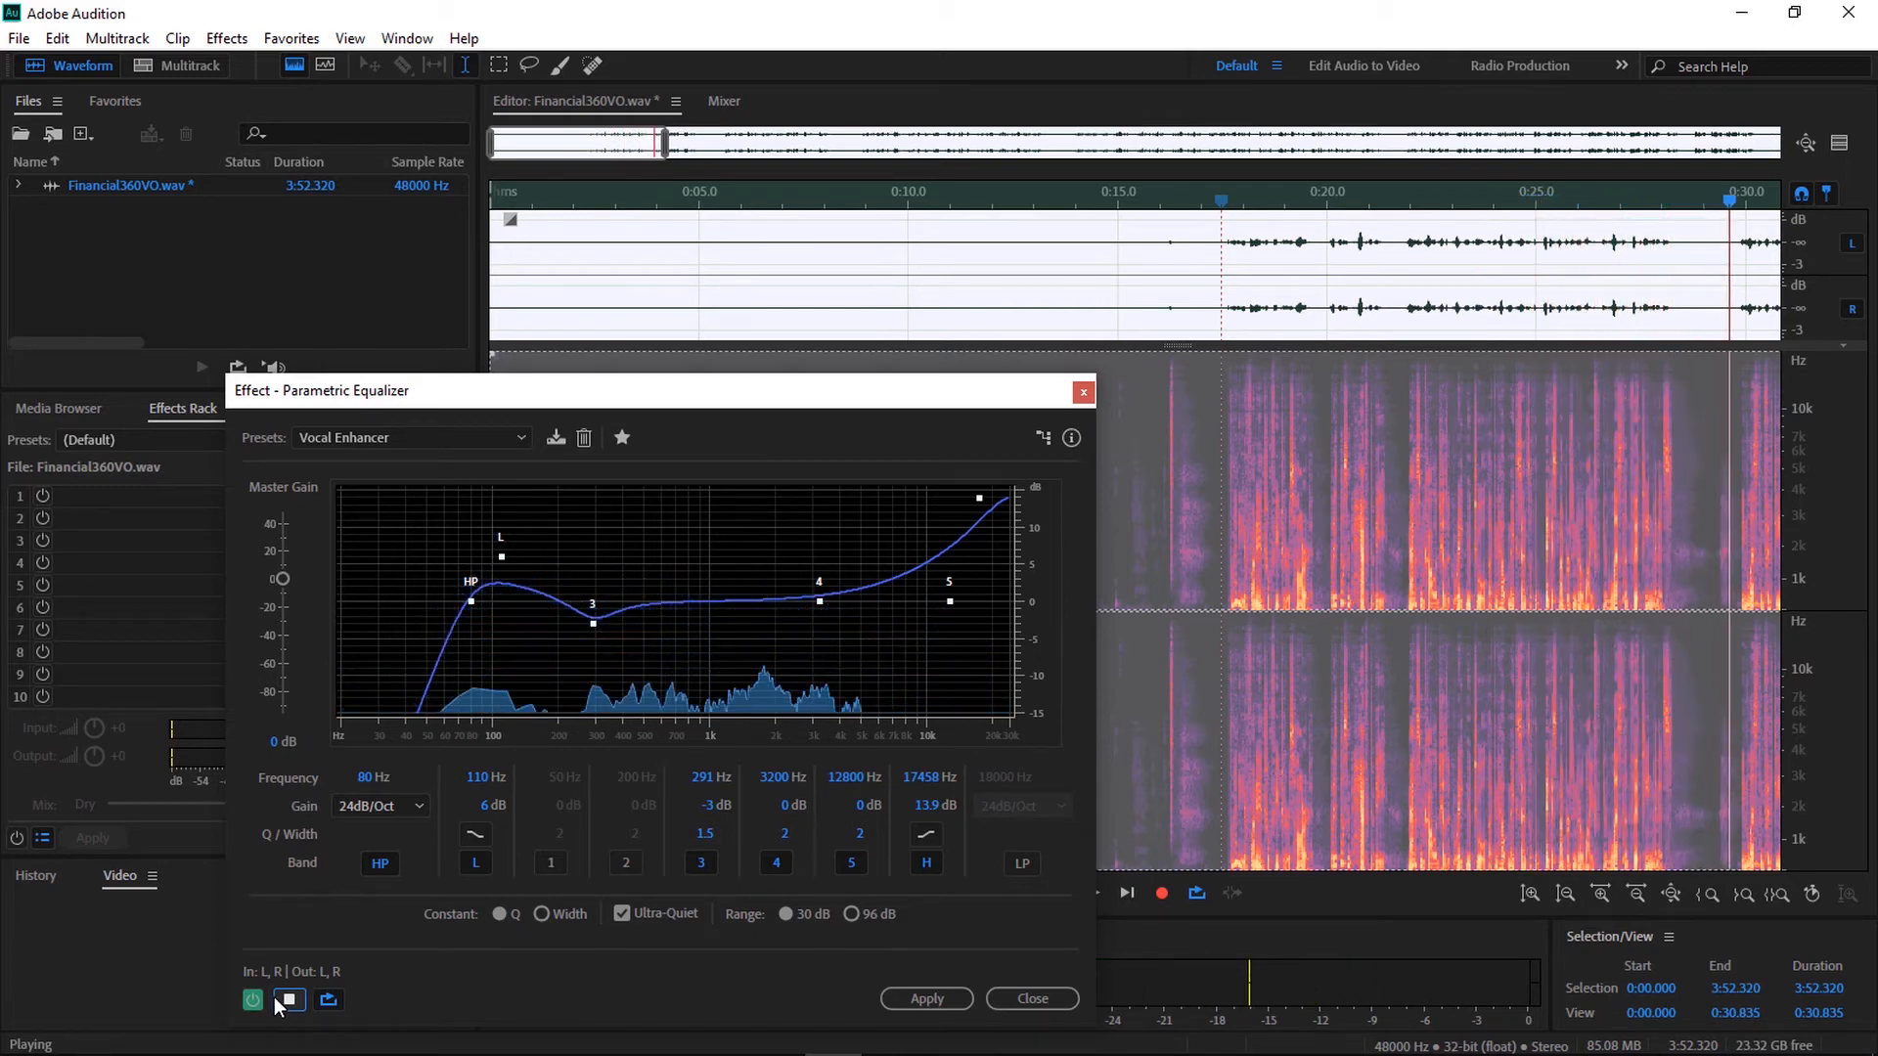
key("XF86AudioLowerVolume")
key("XF86AudioRaiseVolume")
key("XF86AudioRaiseVolume")
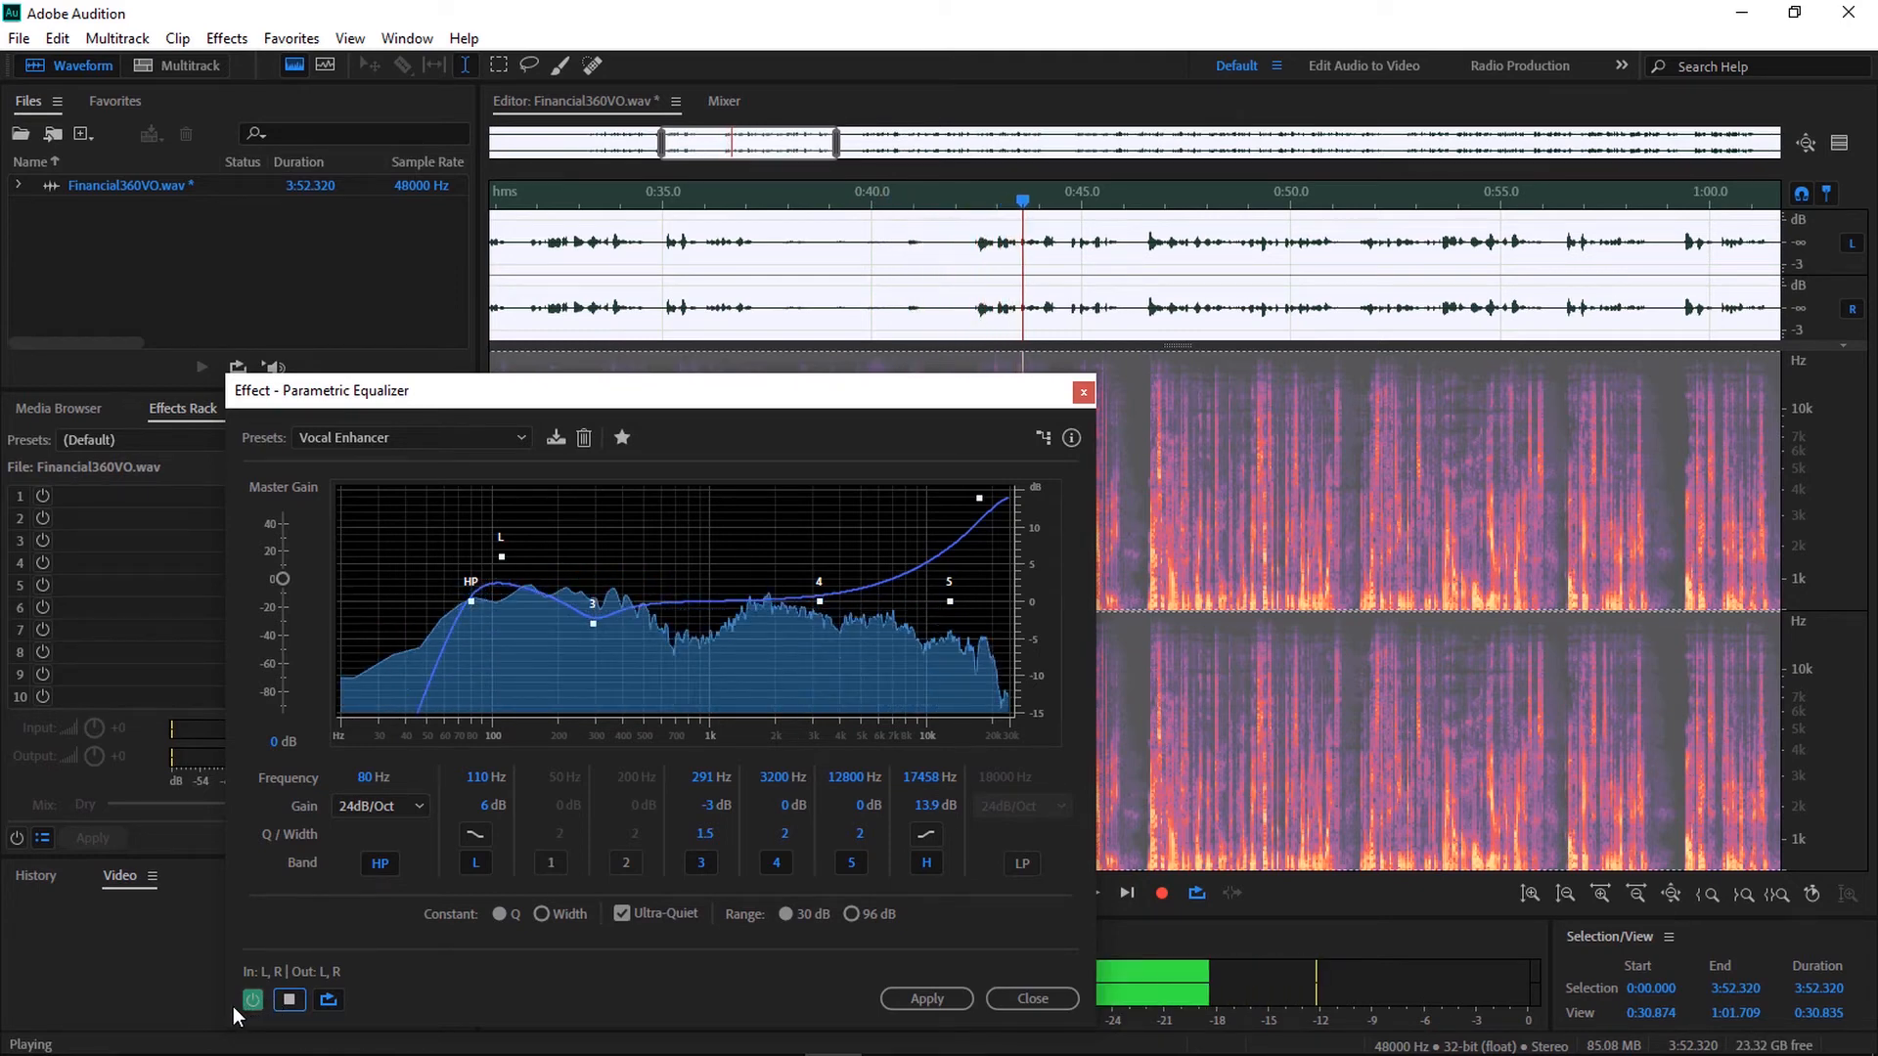
mouse_move(241, 1045)
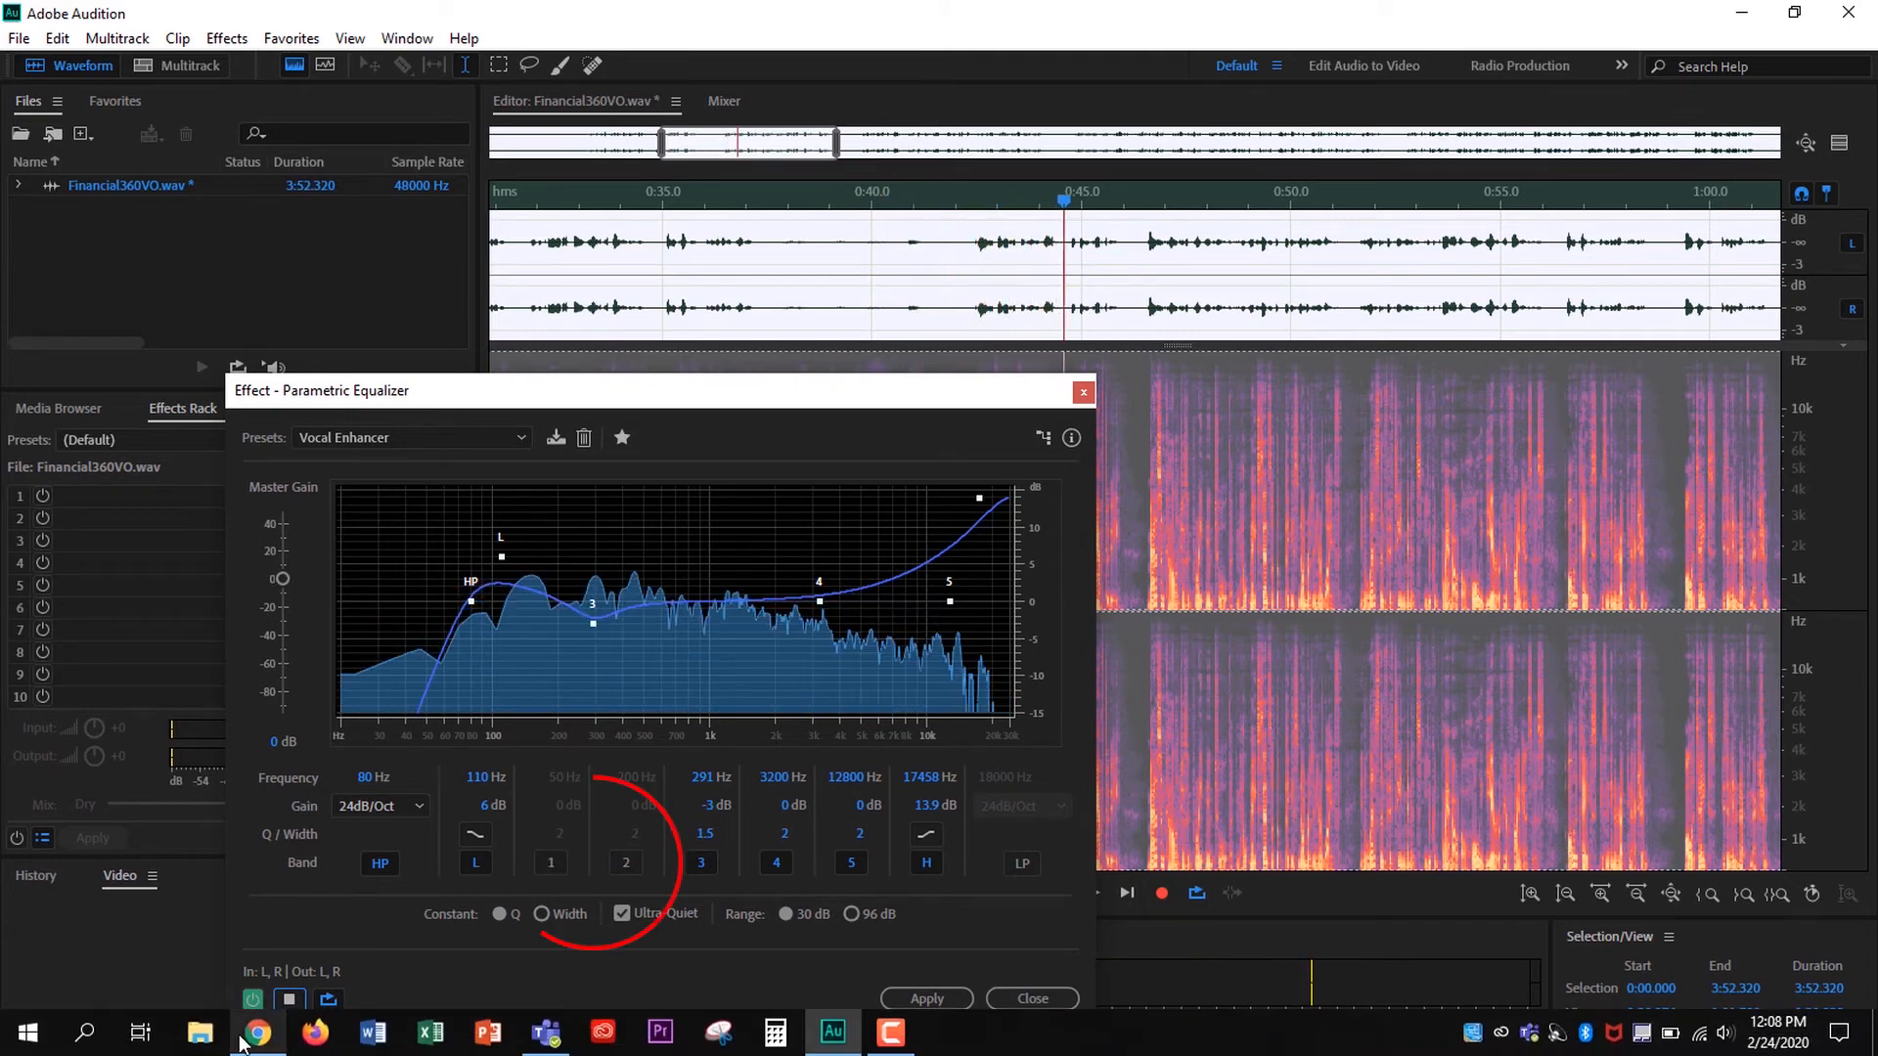
Enable bands 1 and 2, dip them at about 619 Hz, -5.4 dB and 1259 Hz, -4.9 dB, and apply the equalizer
left_click(544, 862)
left_click_drag(427, 602, 666, 645)
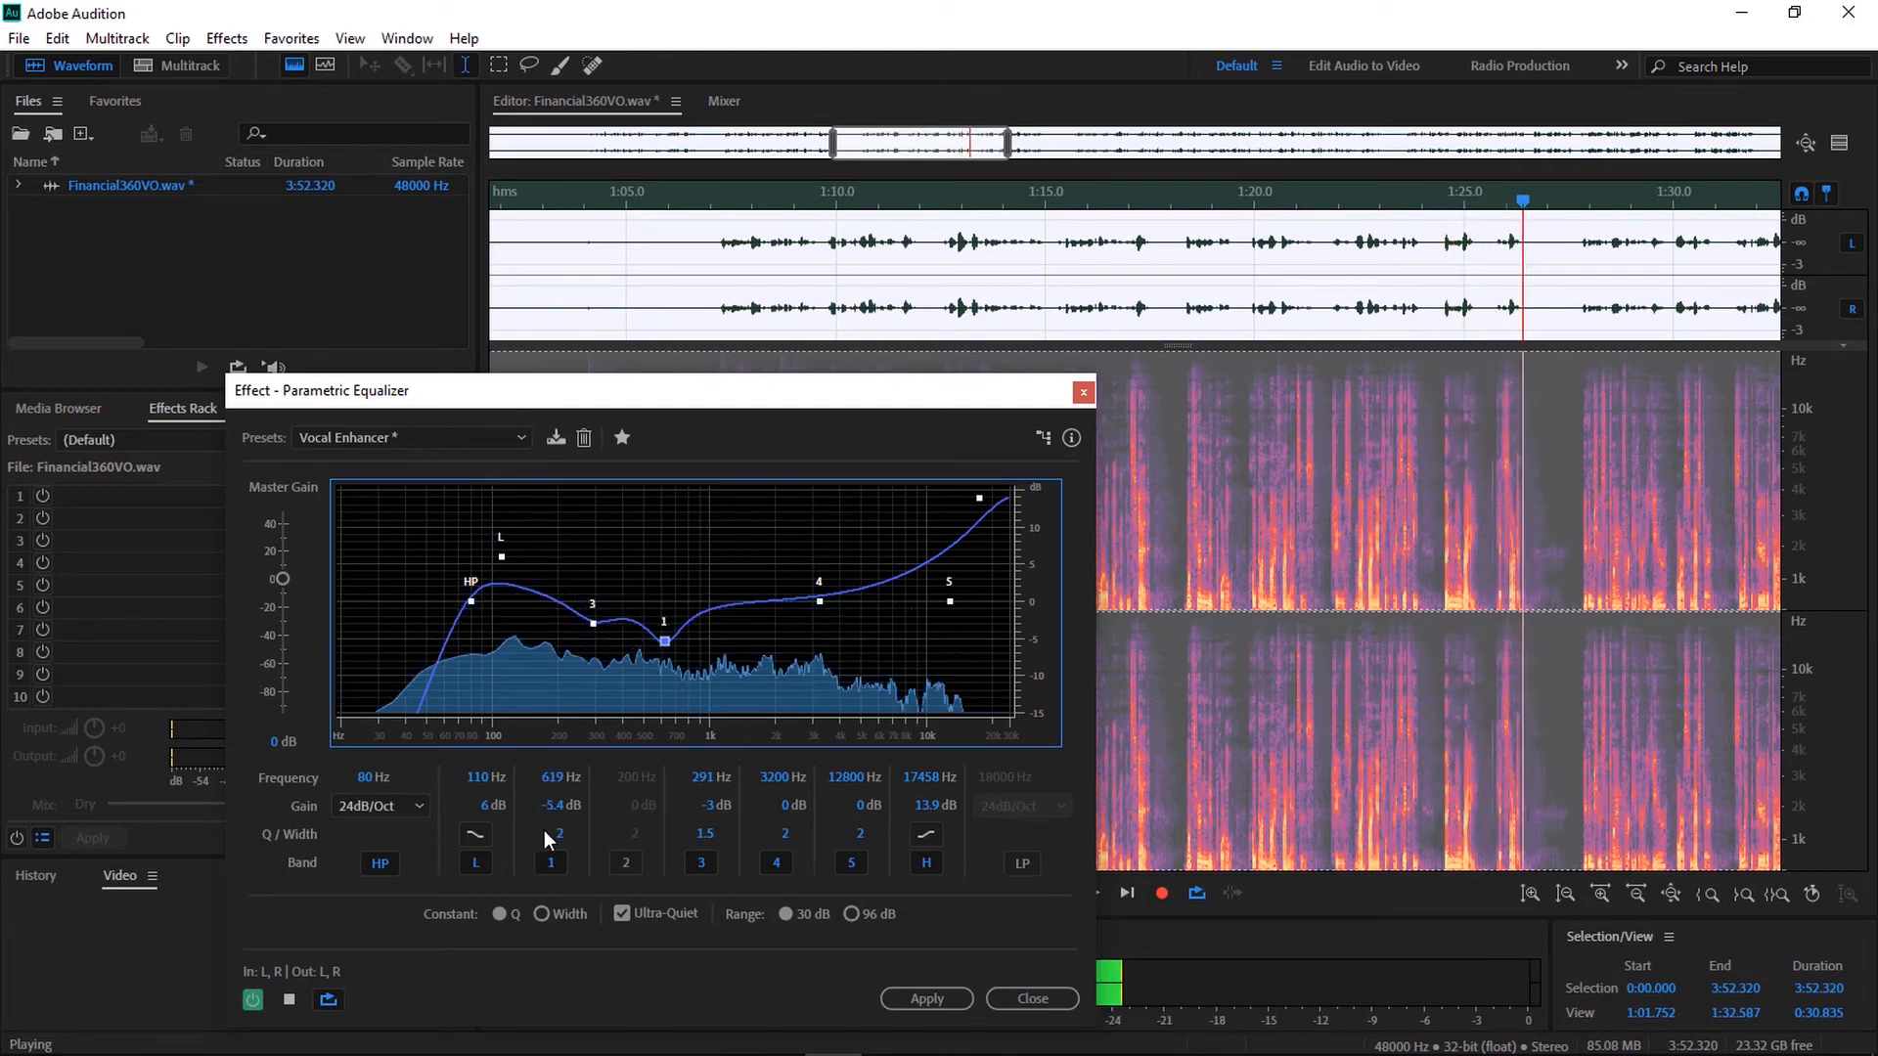
left_click(614, 864)
mouse_move(558, 601)
left_mouse_down()
mouse_move(729, 517)
mouse_move(731, 639)
left_mouse_up()
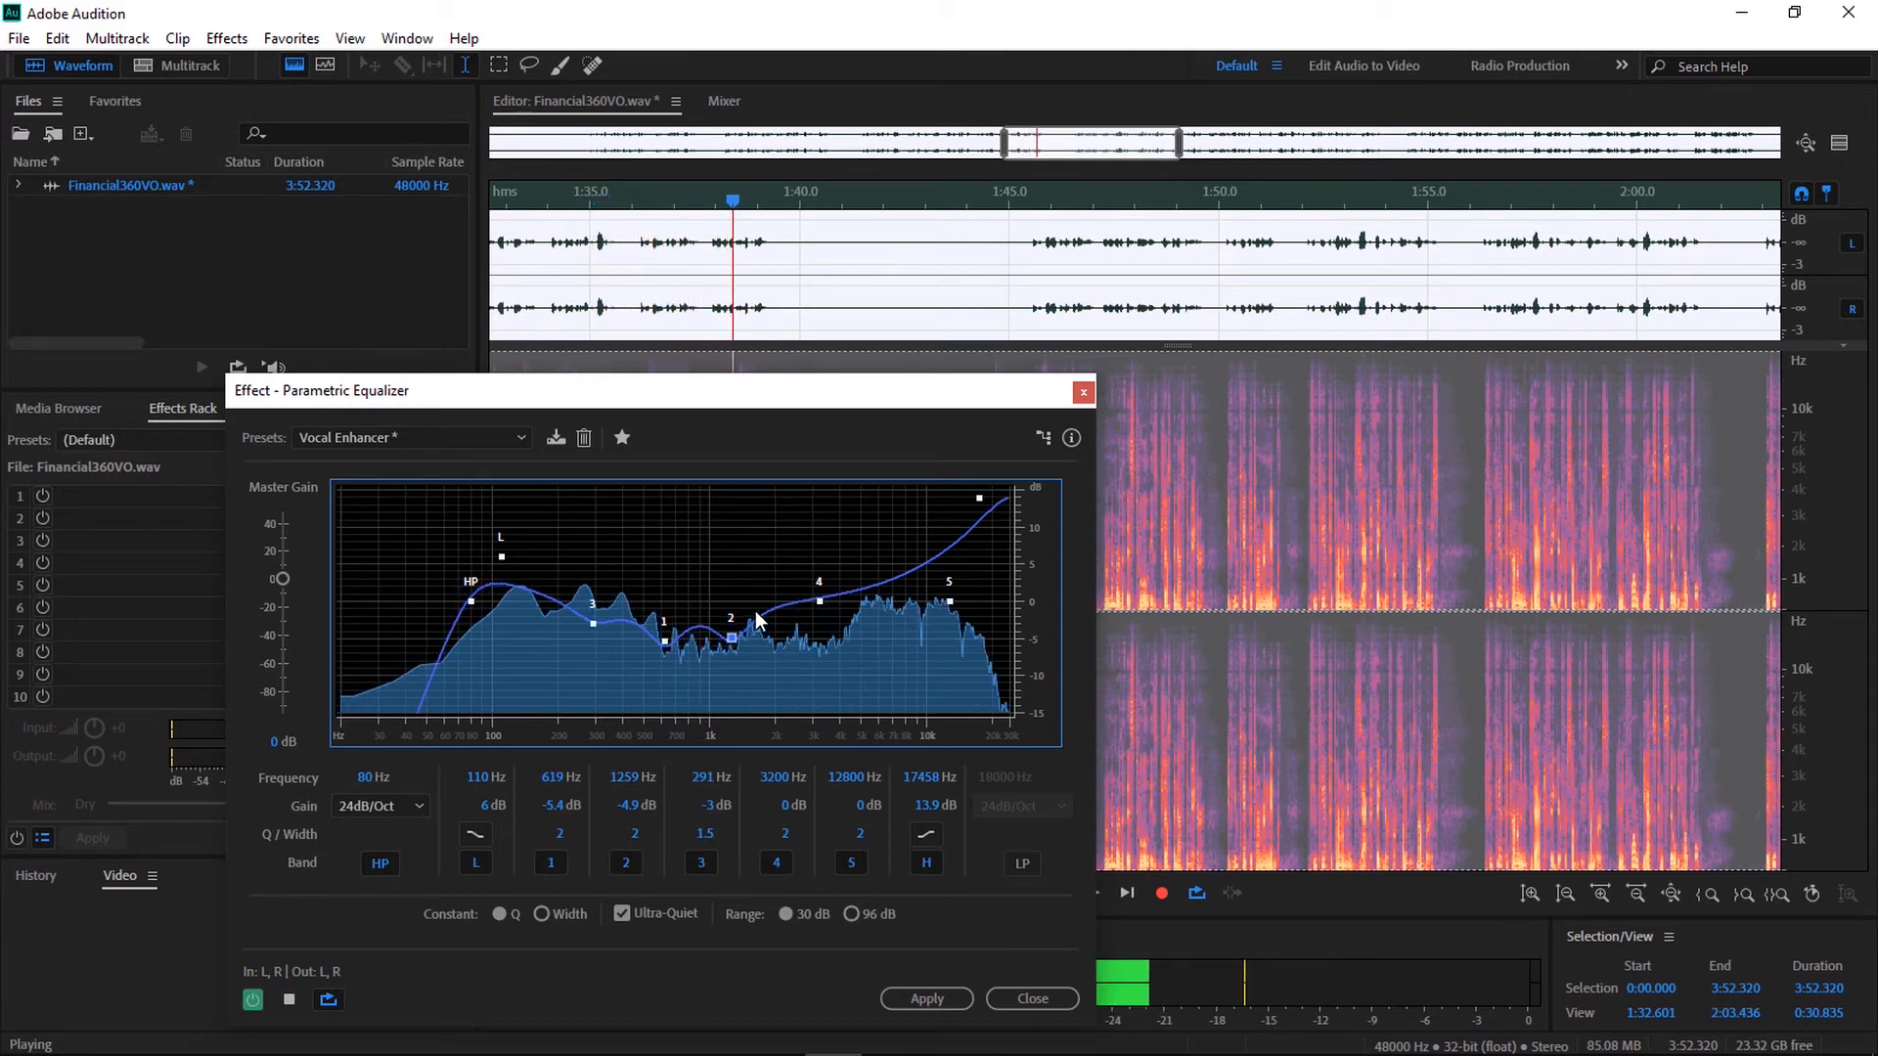
left_click(943, 992)
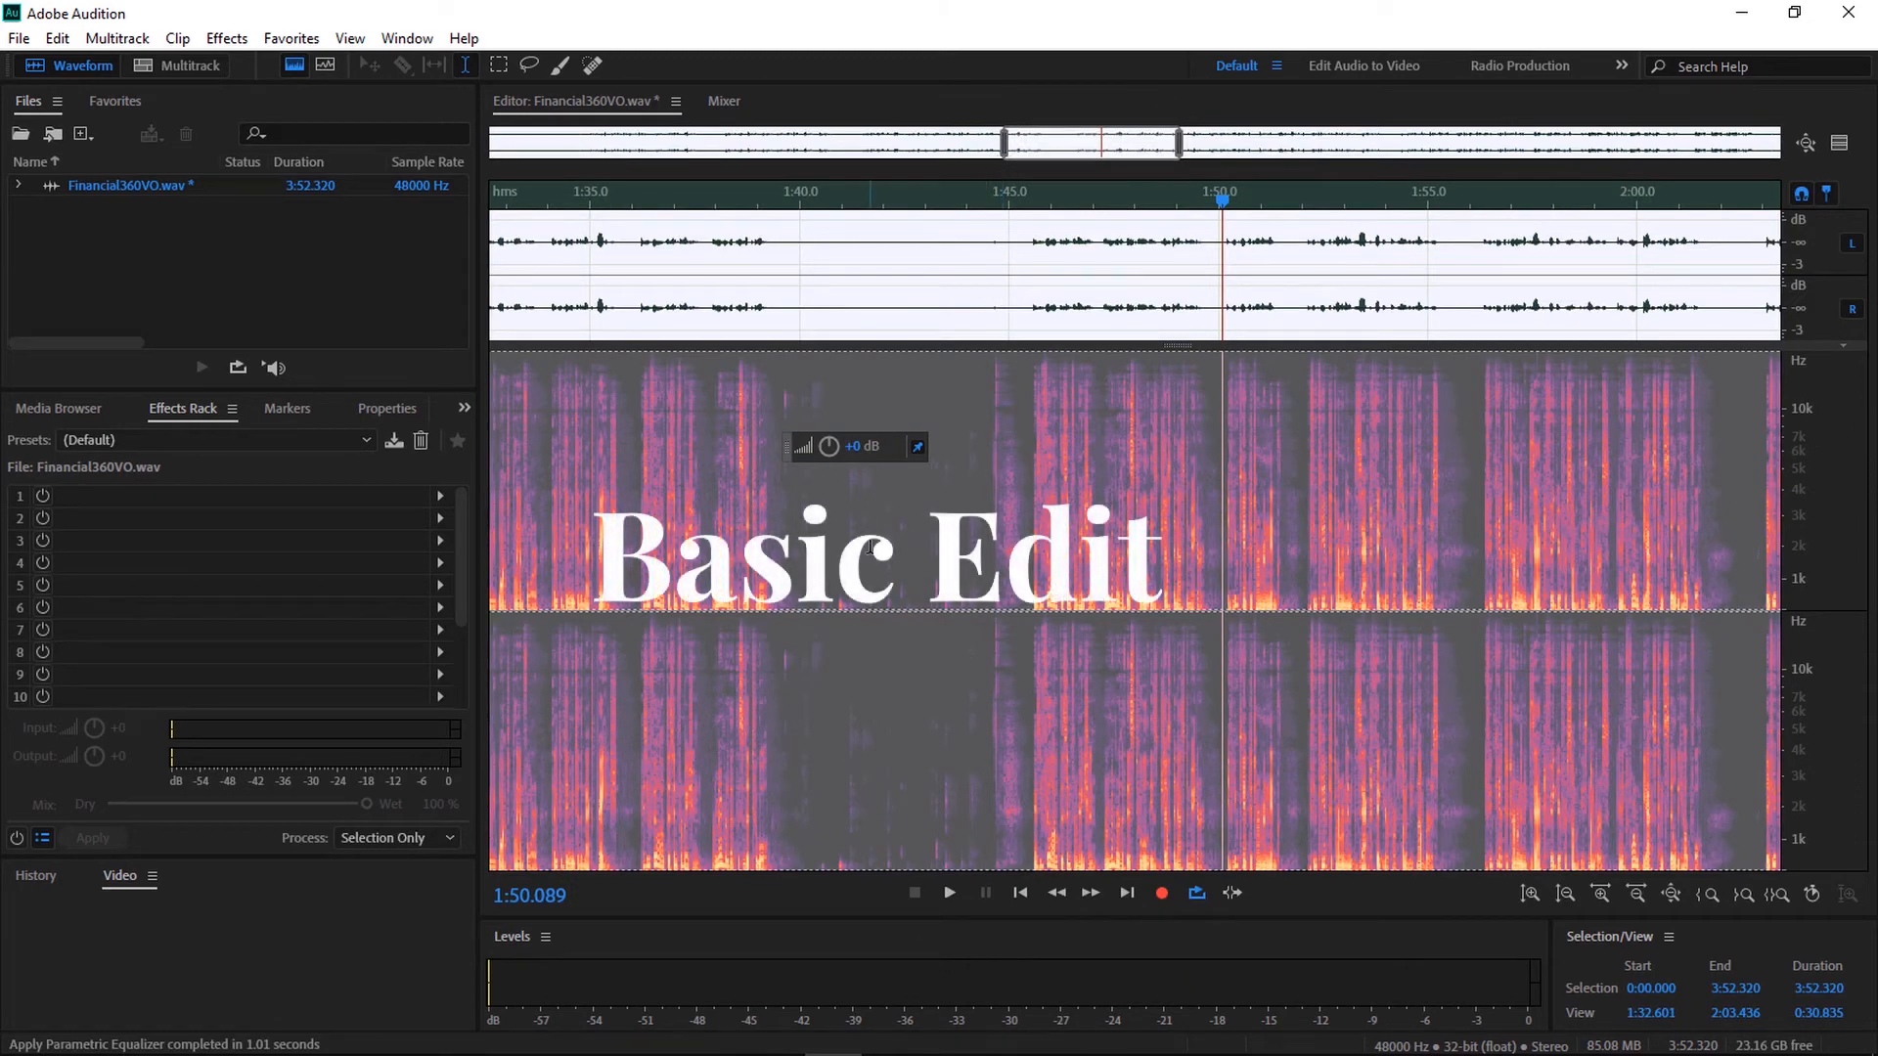
Hide the spectral frequency display and raise the amplitude of the entire recording
left_click_drag(1003, 144, 494, 143)
left_click_drag(1181, 143, 1875, 200)
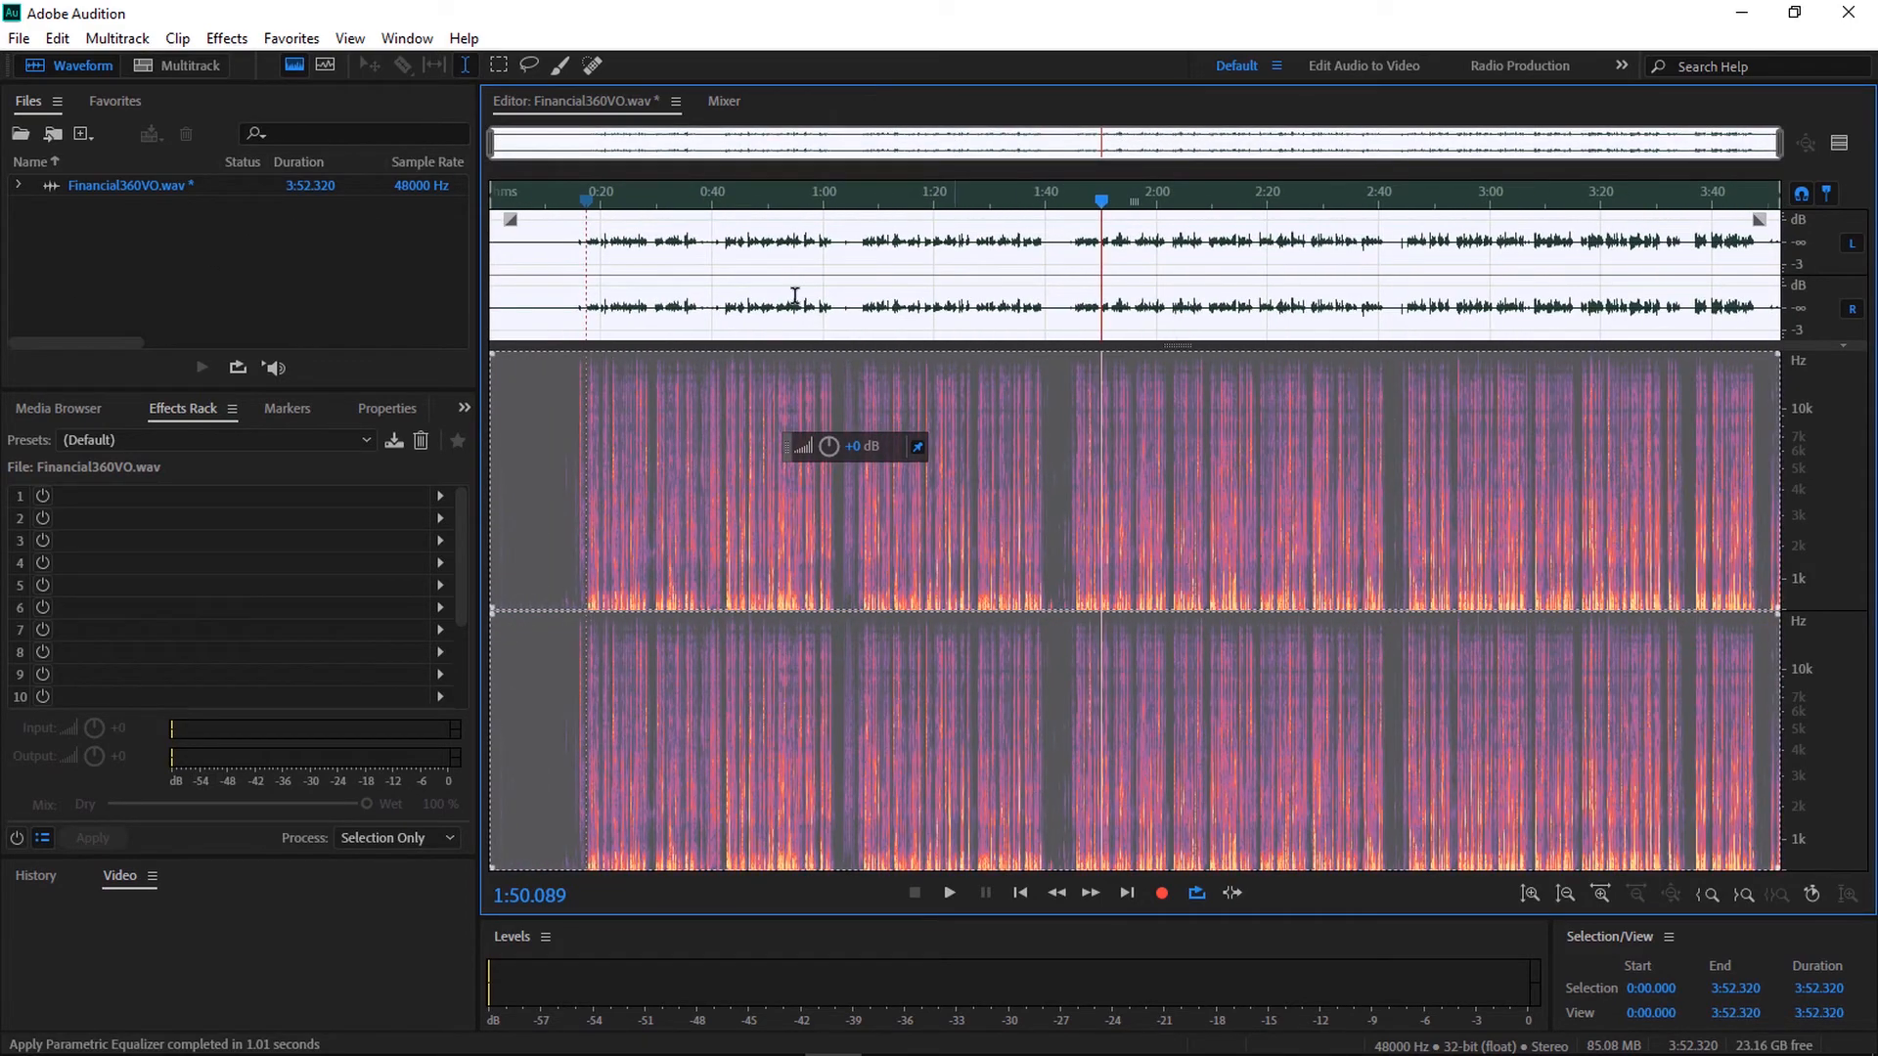
left_click(296, 62)
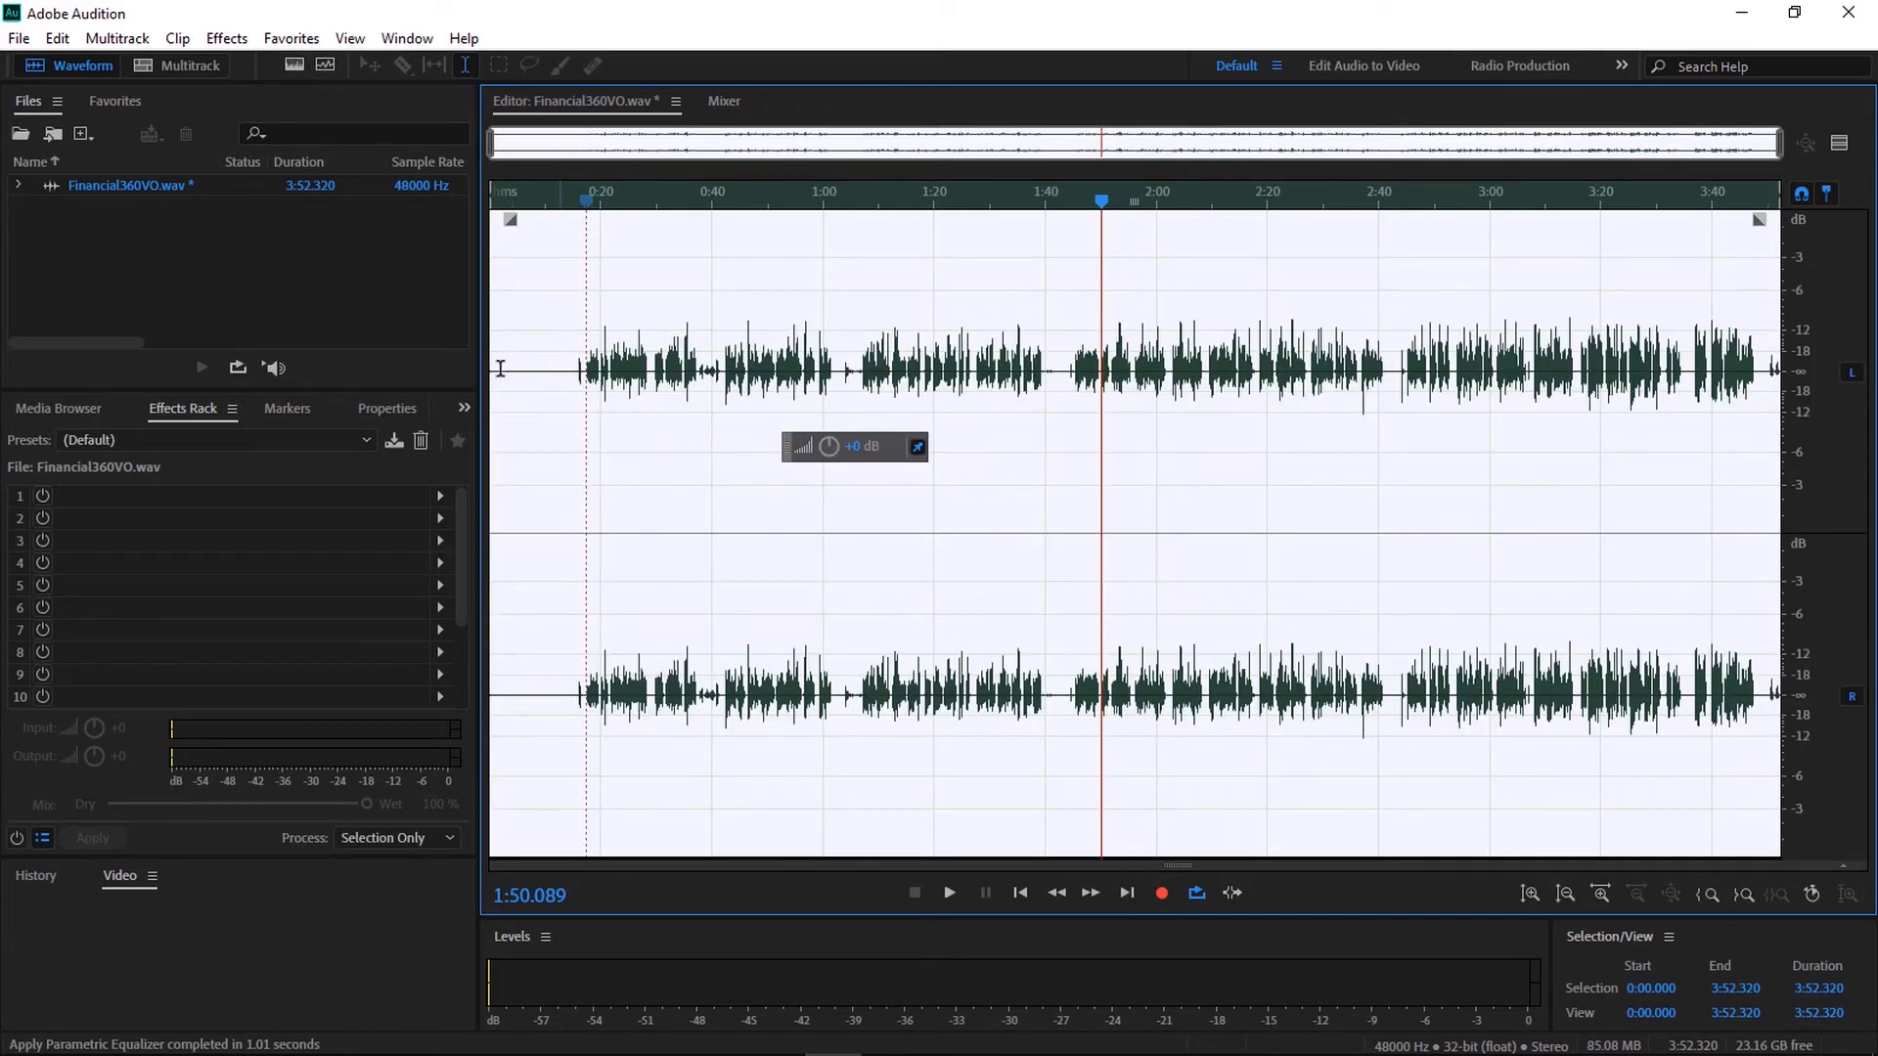
left_click_drag(847, 447, 881, 434)
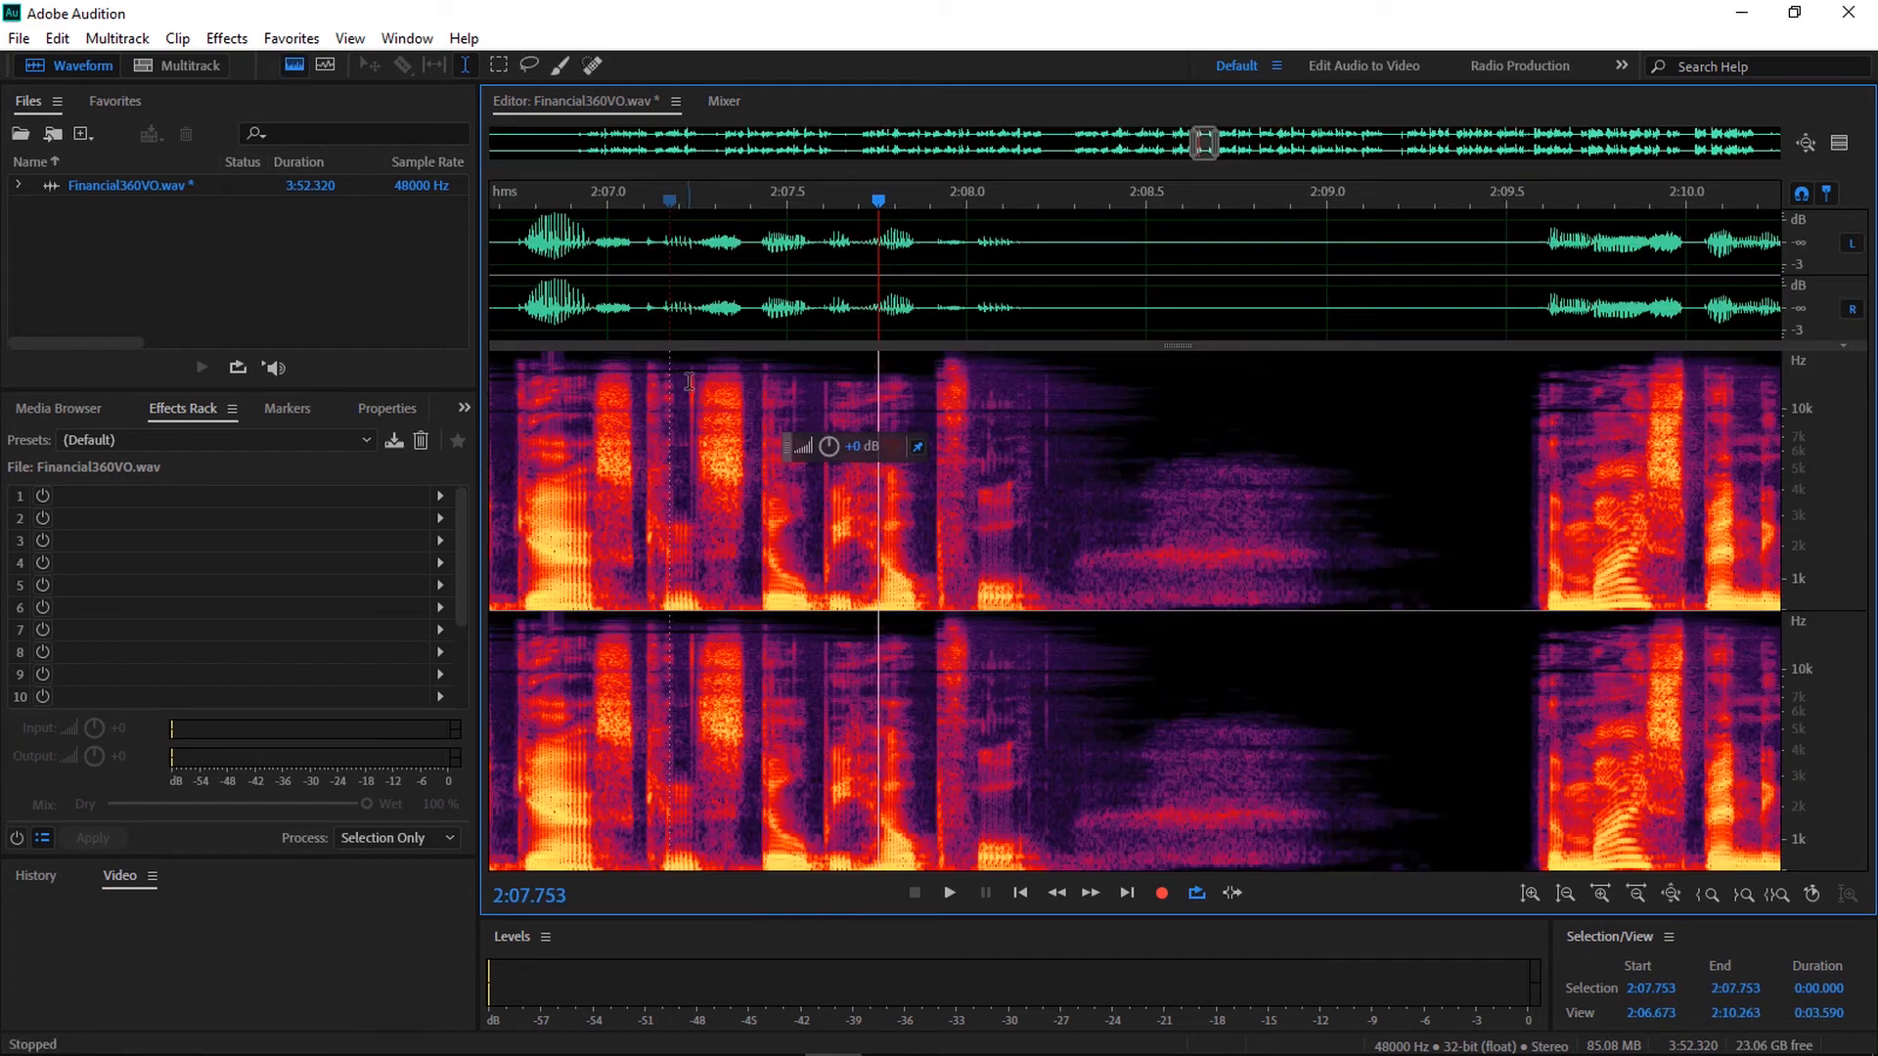
Listen around 2:07.2 and delete the upper-frequency part of the narrow spectral stretch from 2:07.221 to 2:07.241
left_click(690, 381)
key("space")
key("space")
mouse_move(690, 381)
left_mouse_down()
mouse_move(714, 392)
mouse_move(697, 395)
left_mouse_up()
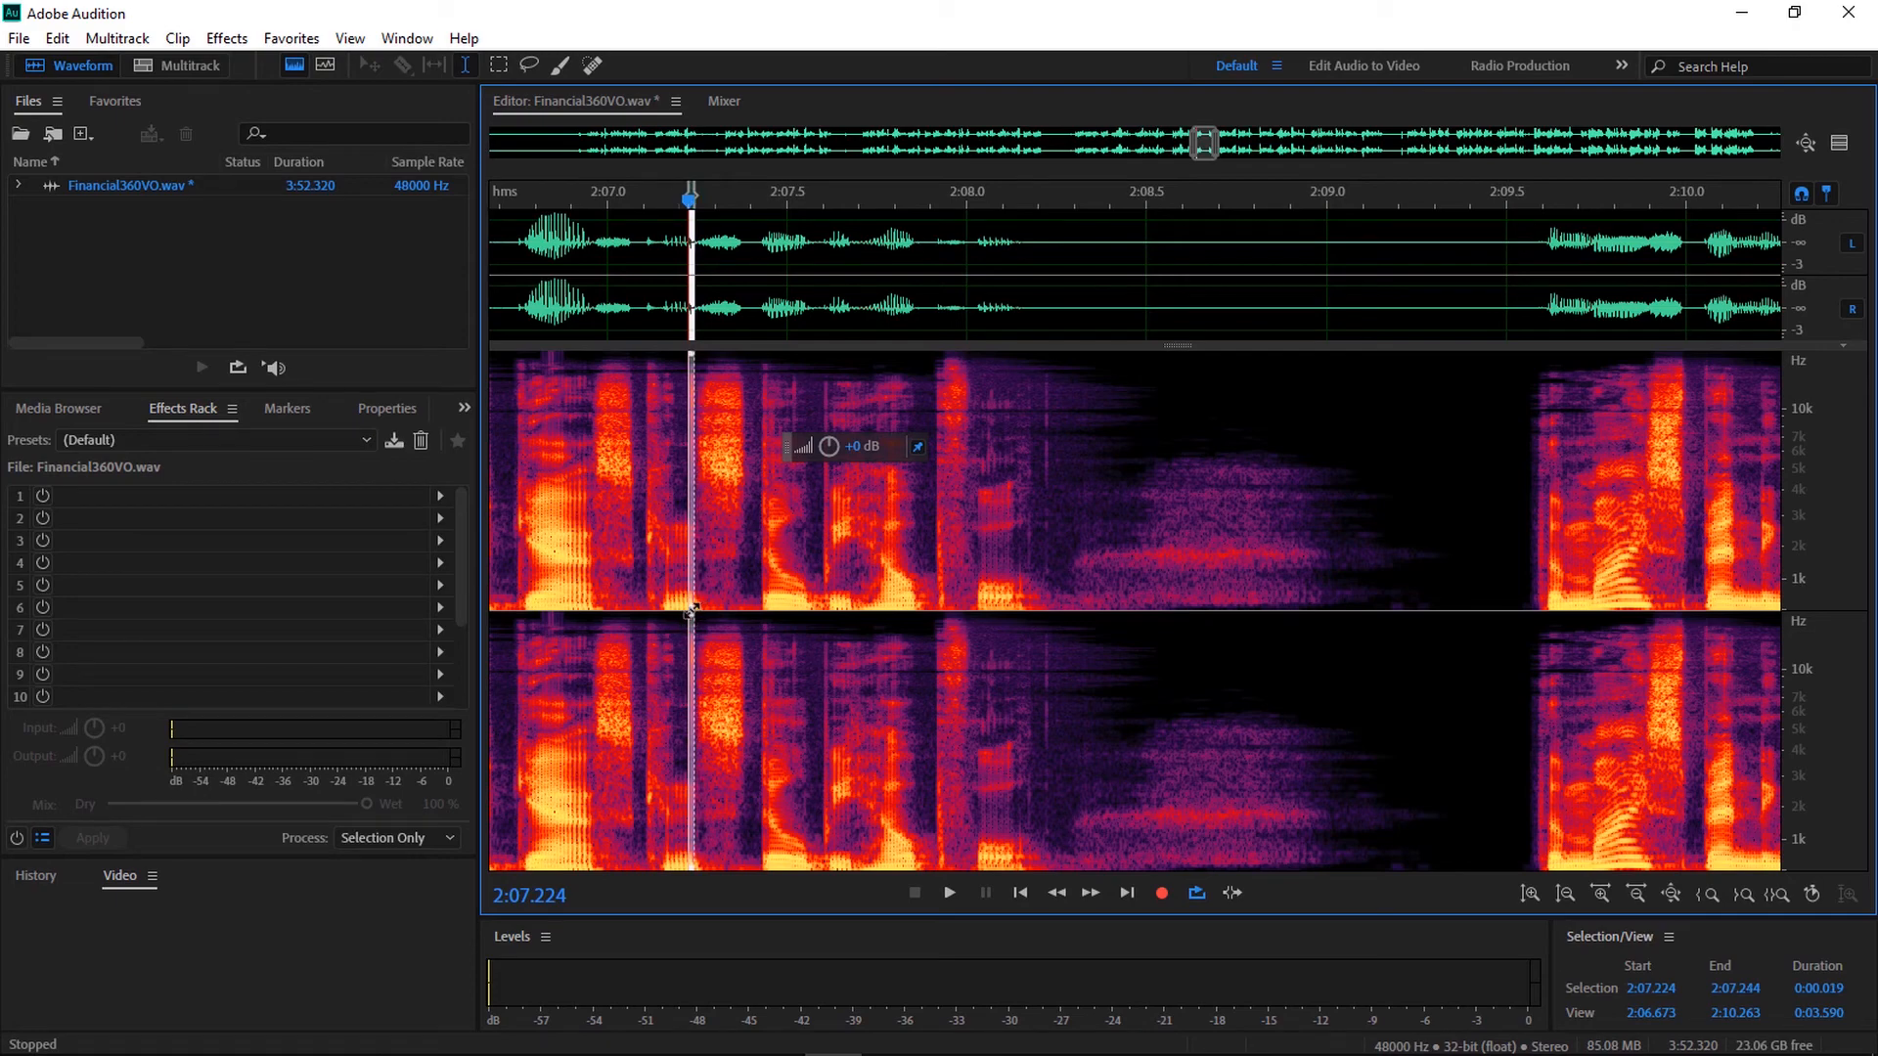
left_click_drag(691, 584, 683, 495)
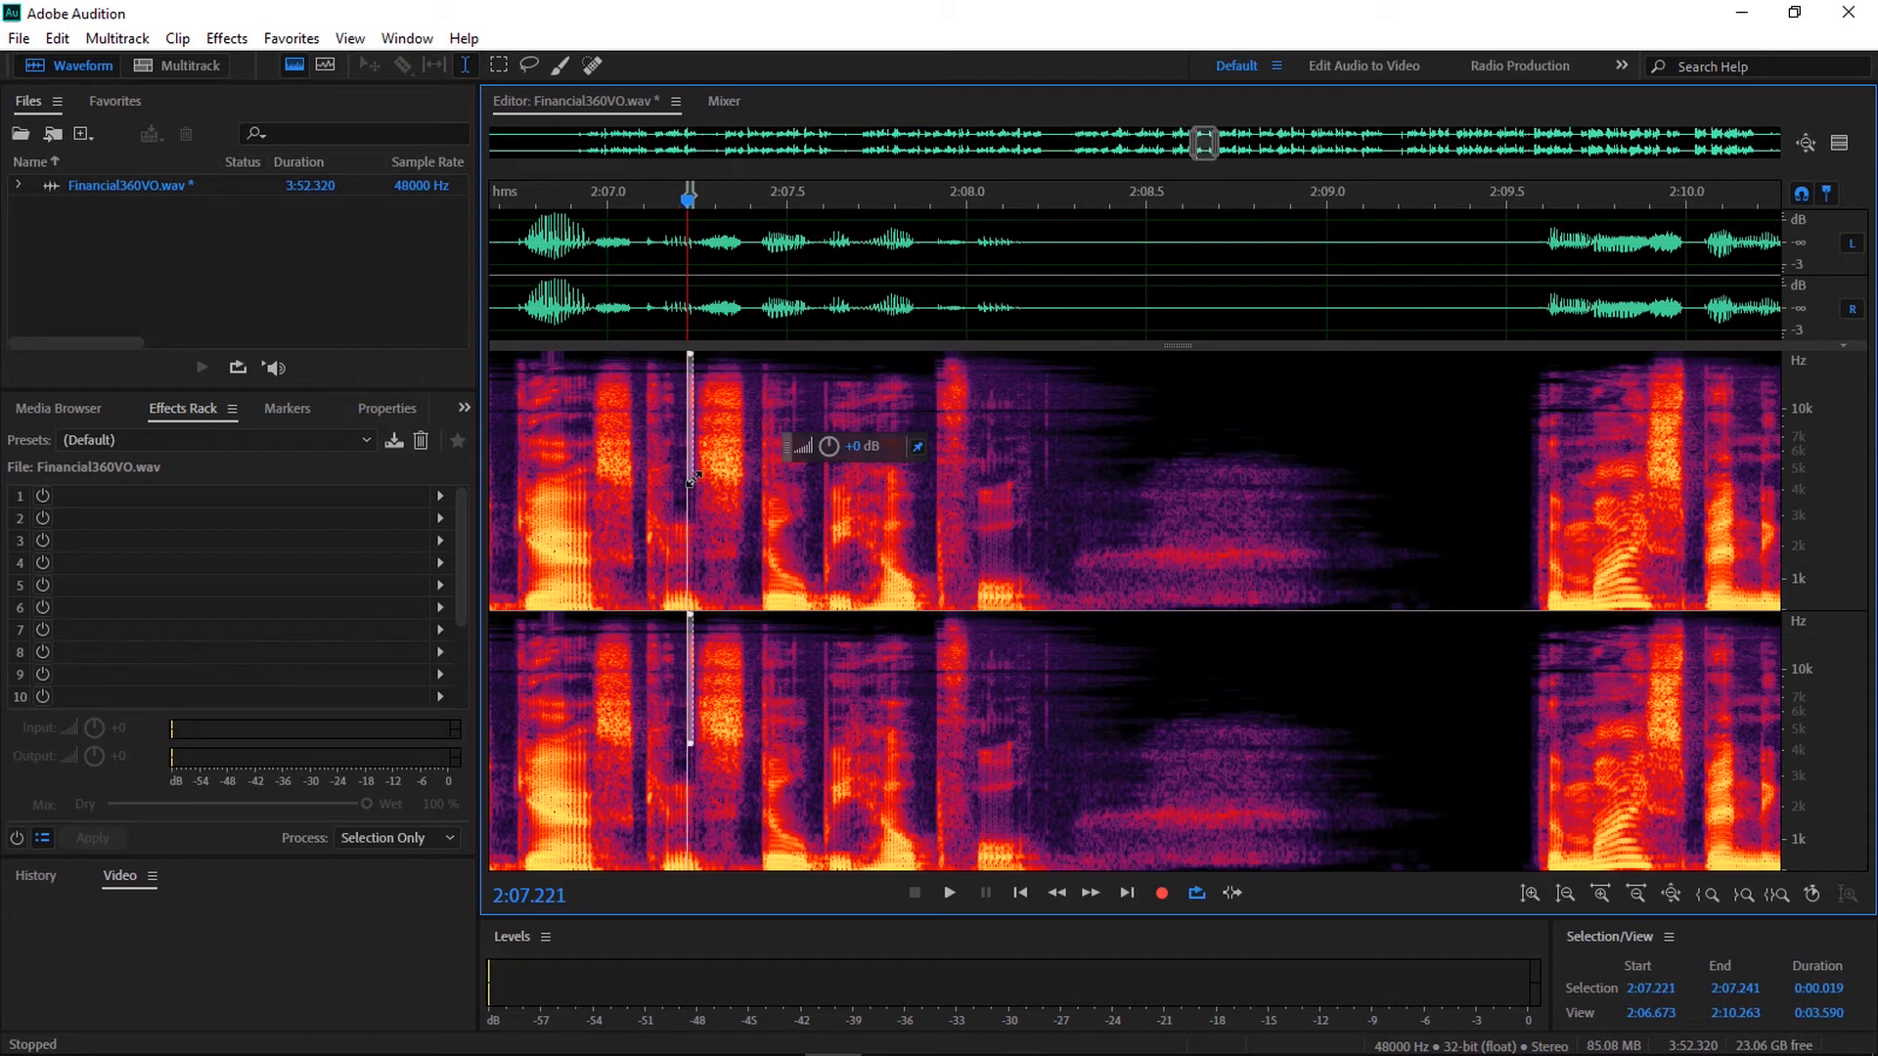
key("Delete")
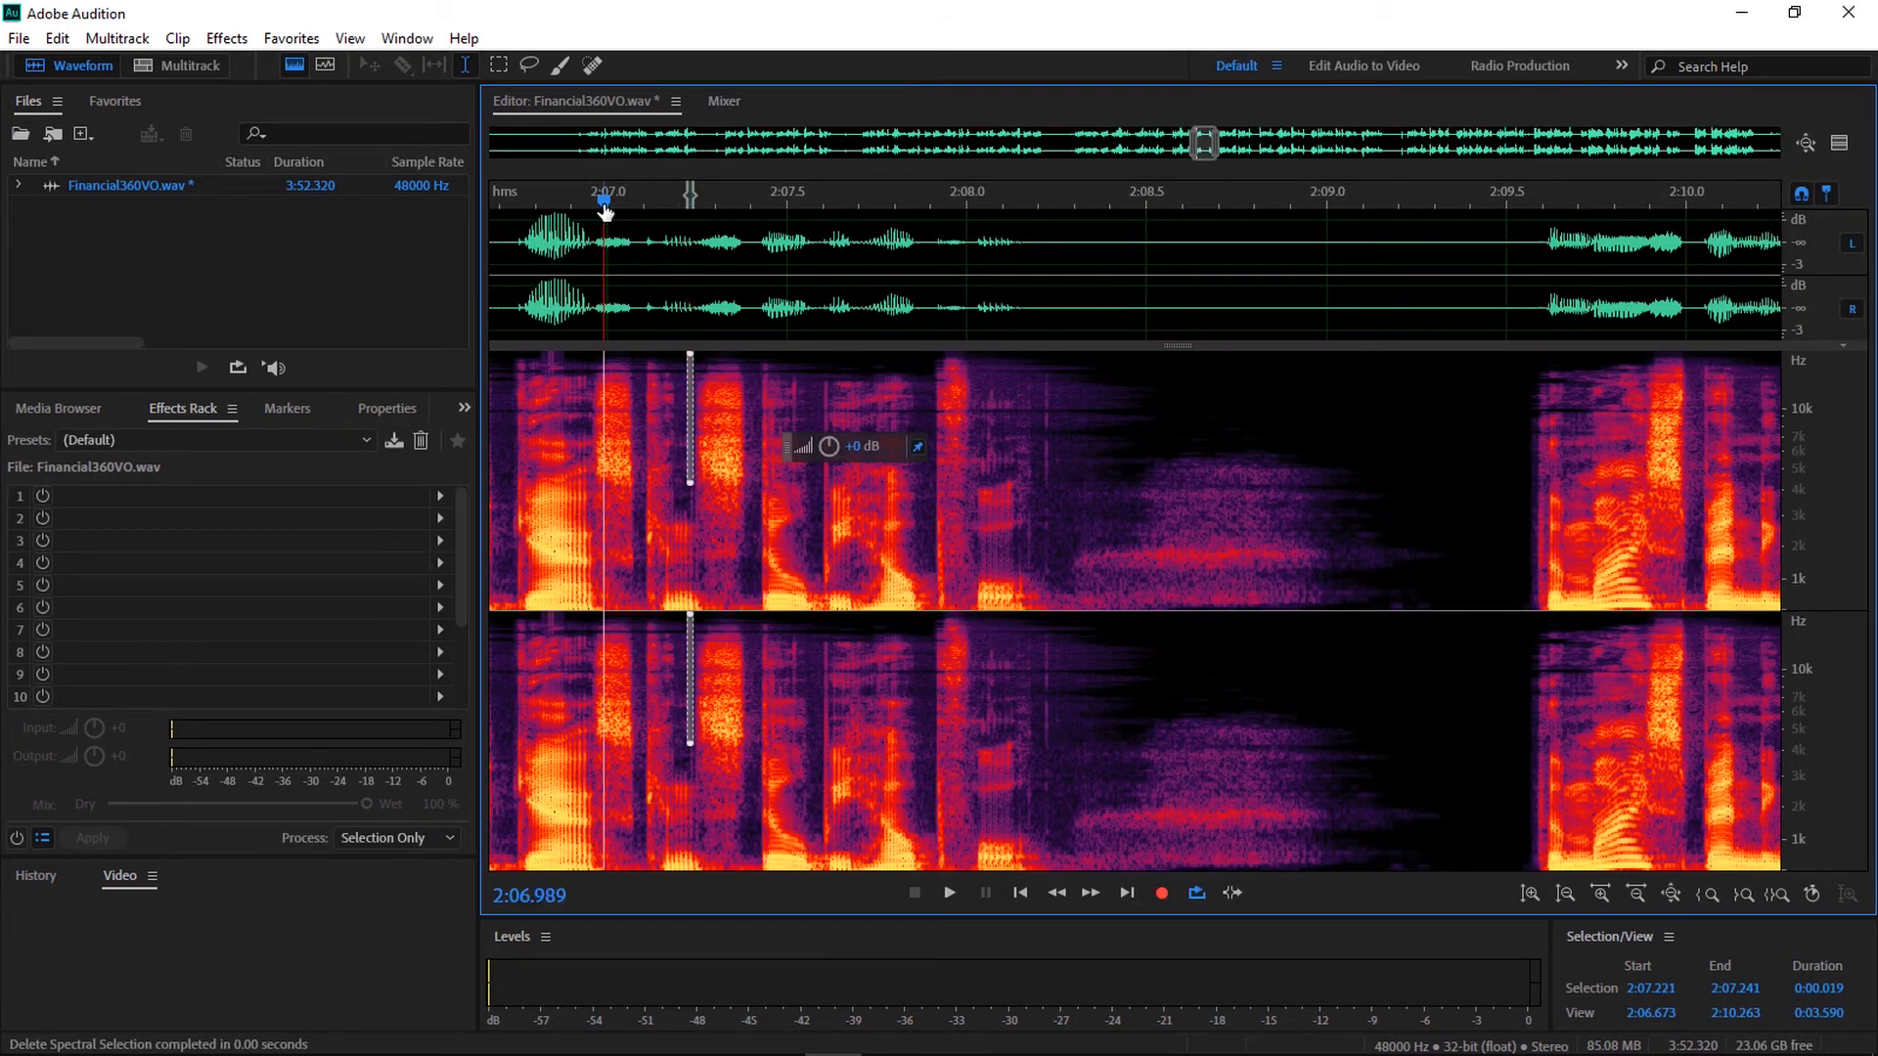
Play back the repaired passage from about 2:07.0 and again from slightly earlier to check the deletion
key("space")
left_click(606, 223)
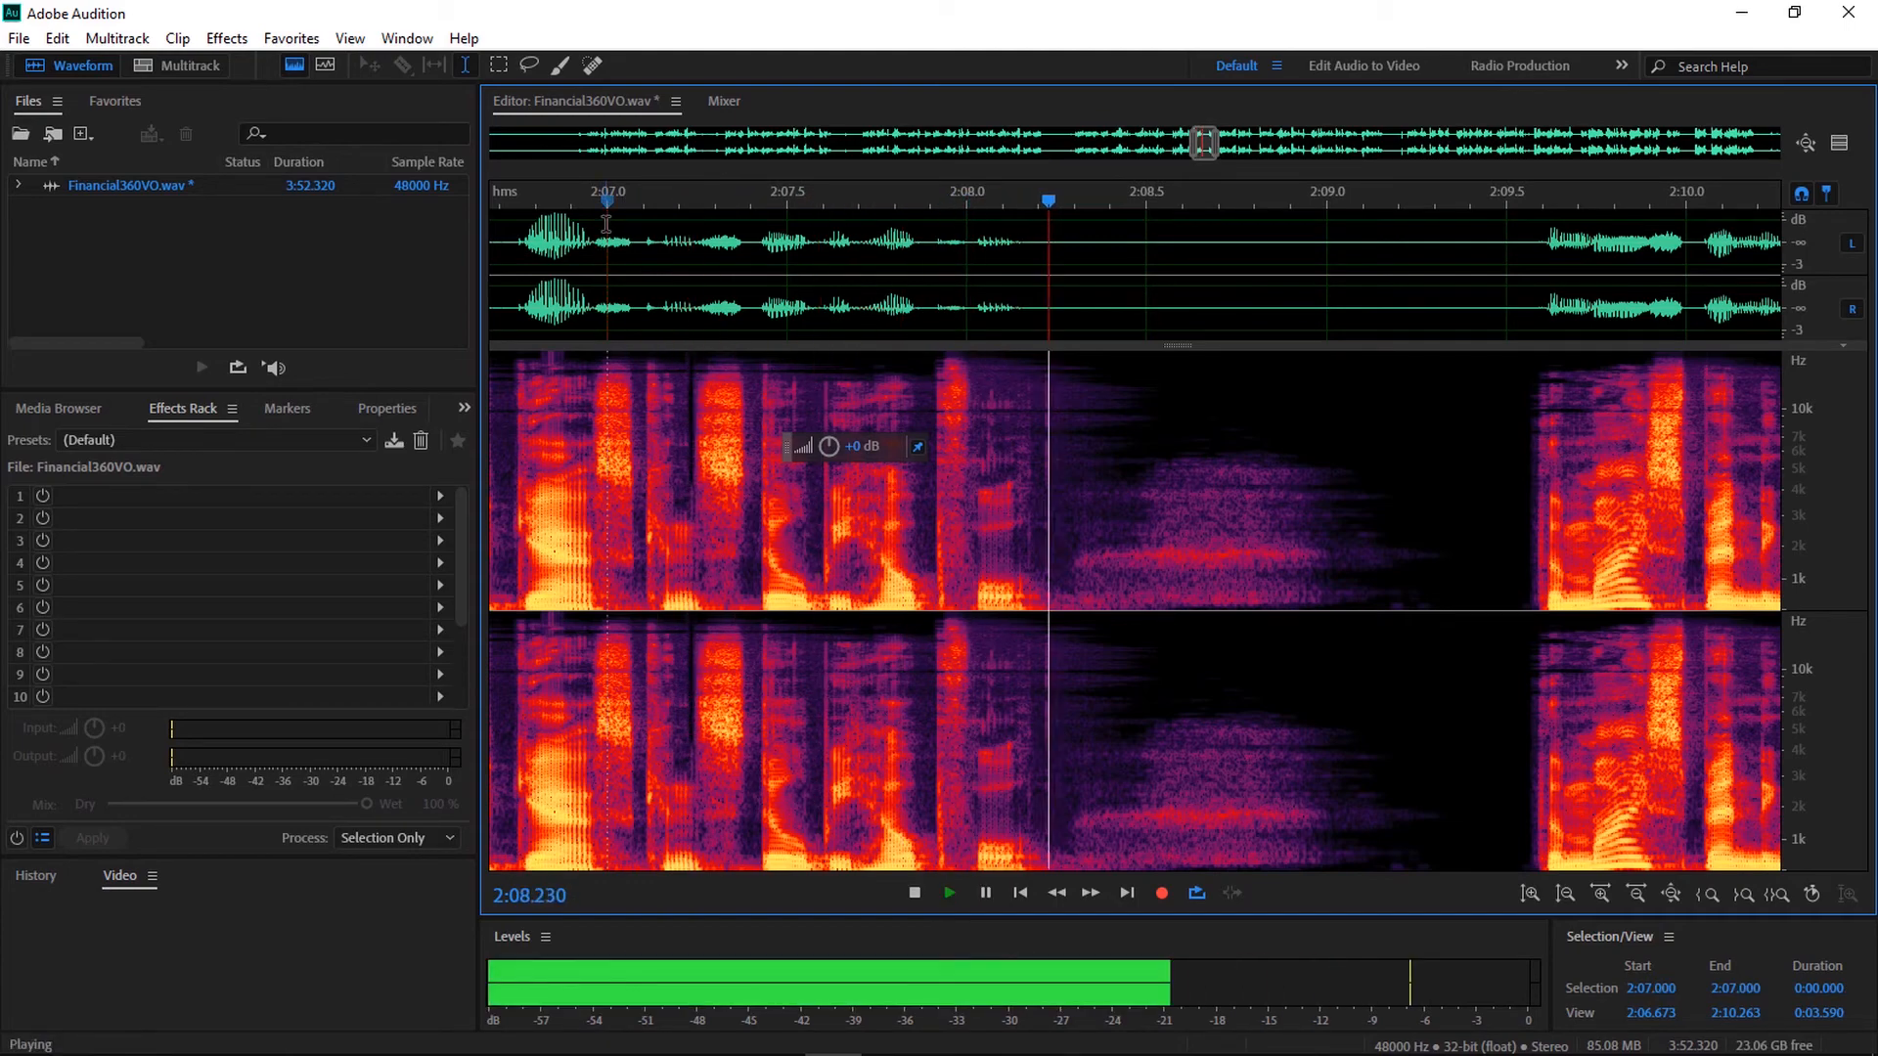
key("space")
left_click(506, 236)
key("space")
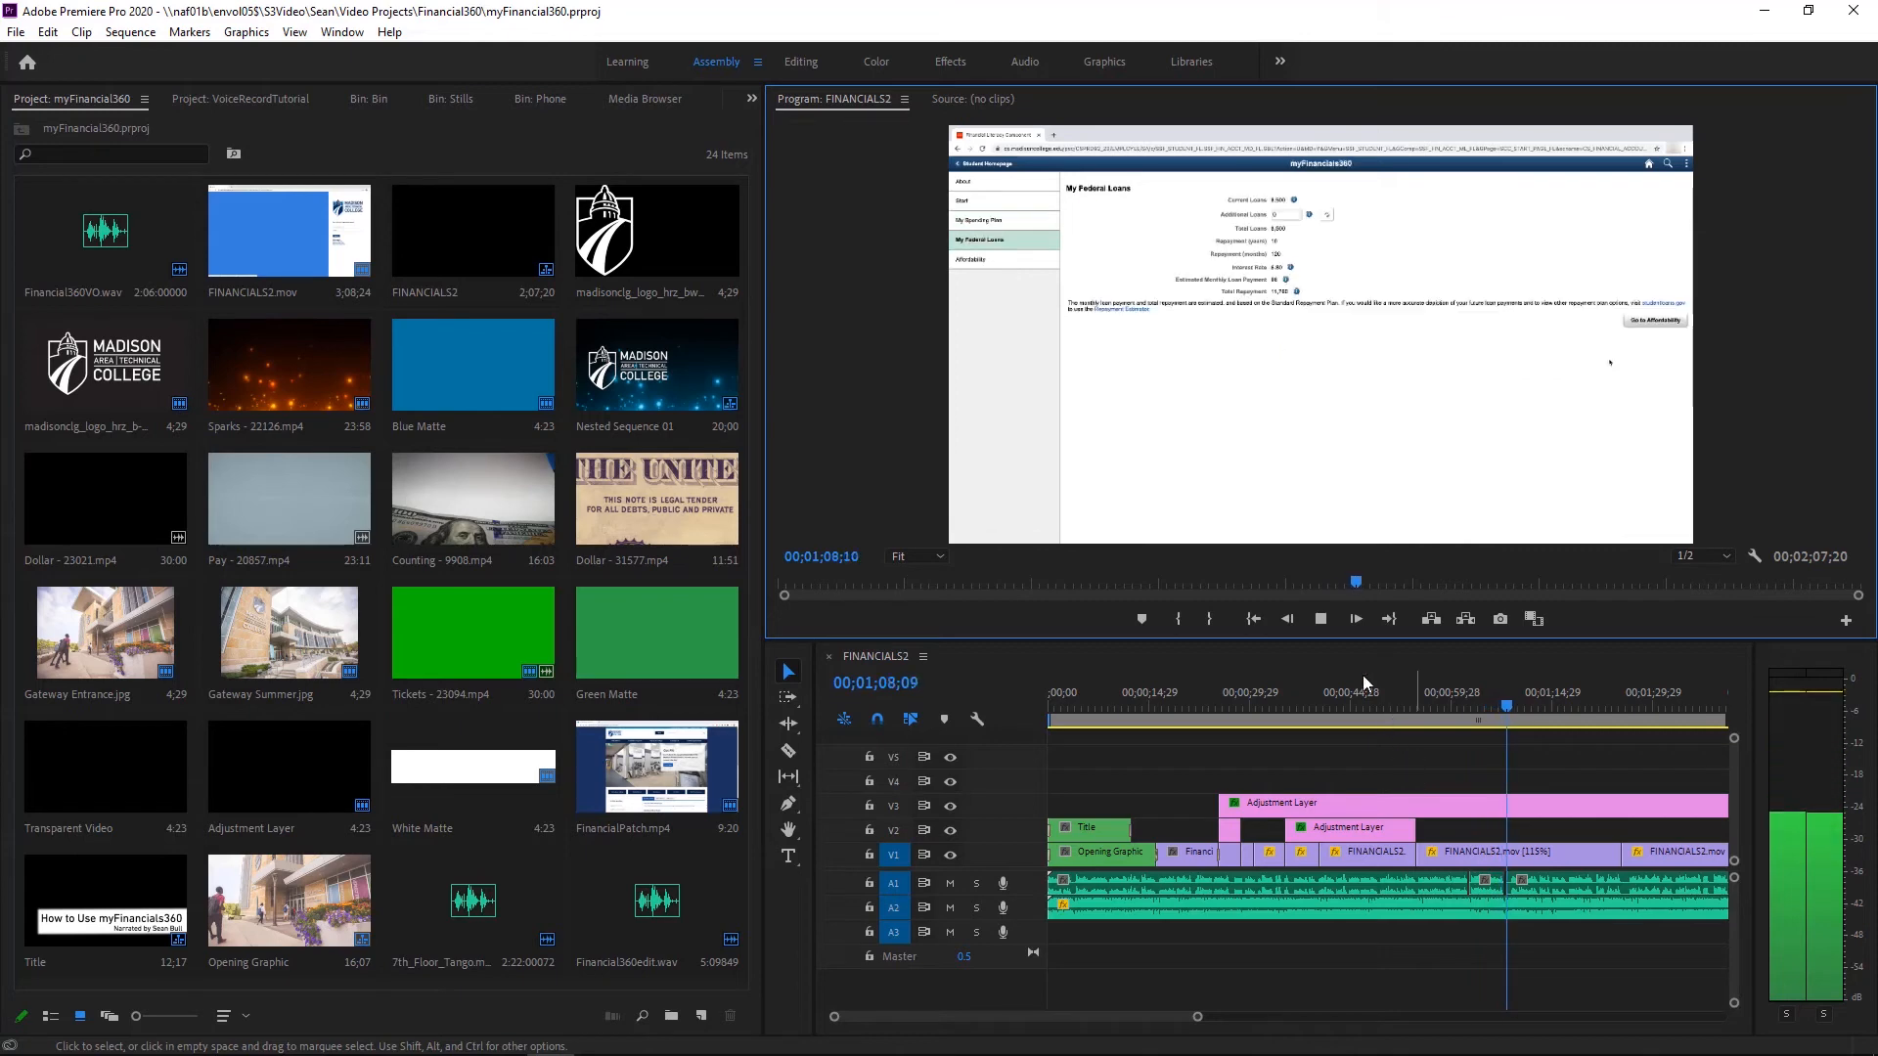
In Premiere Pro, switch to the Audio workspace and play the FINANCIALS2 sequence from 00;01;13;18 to check the track levels
left_click(1025, 63)
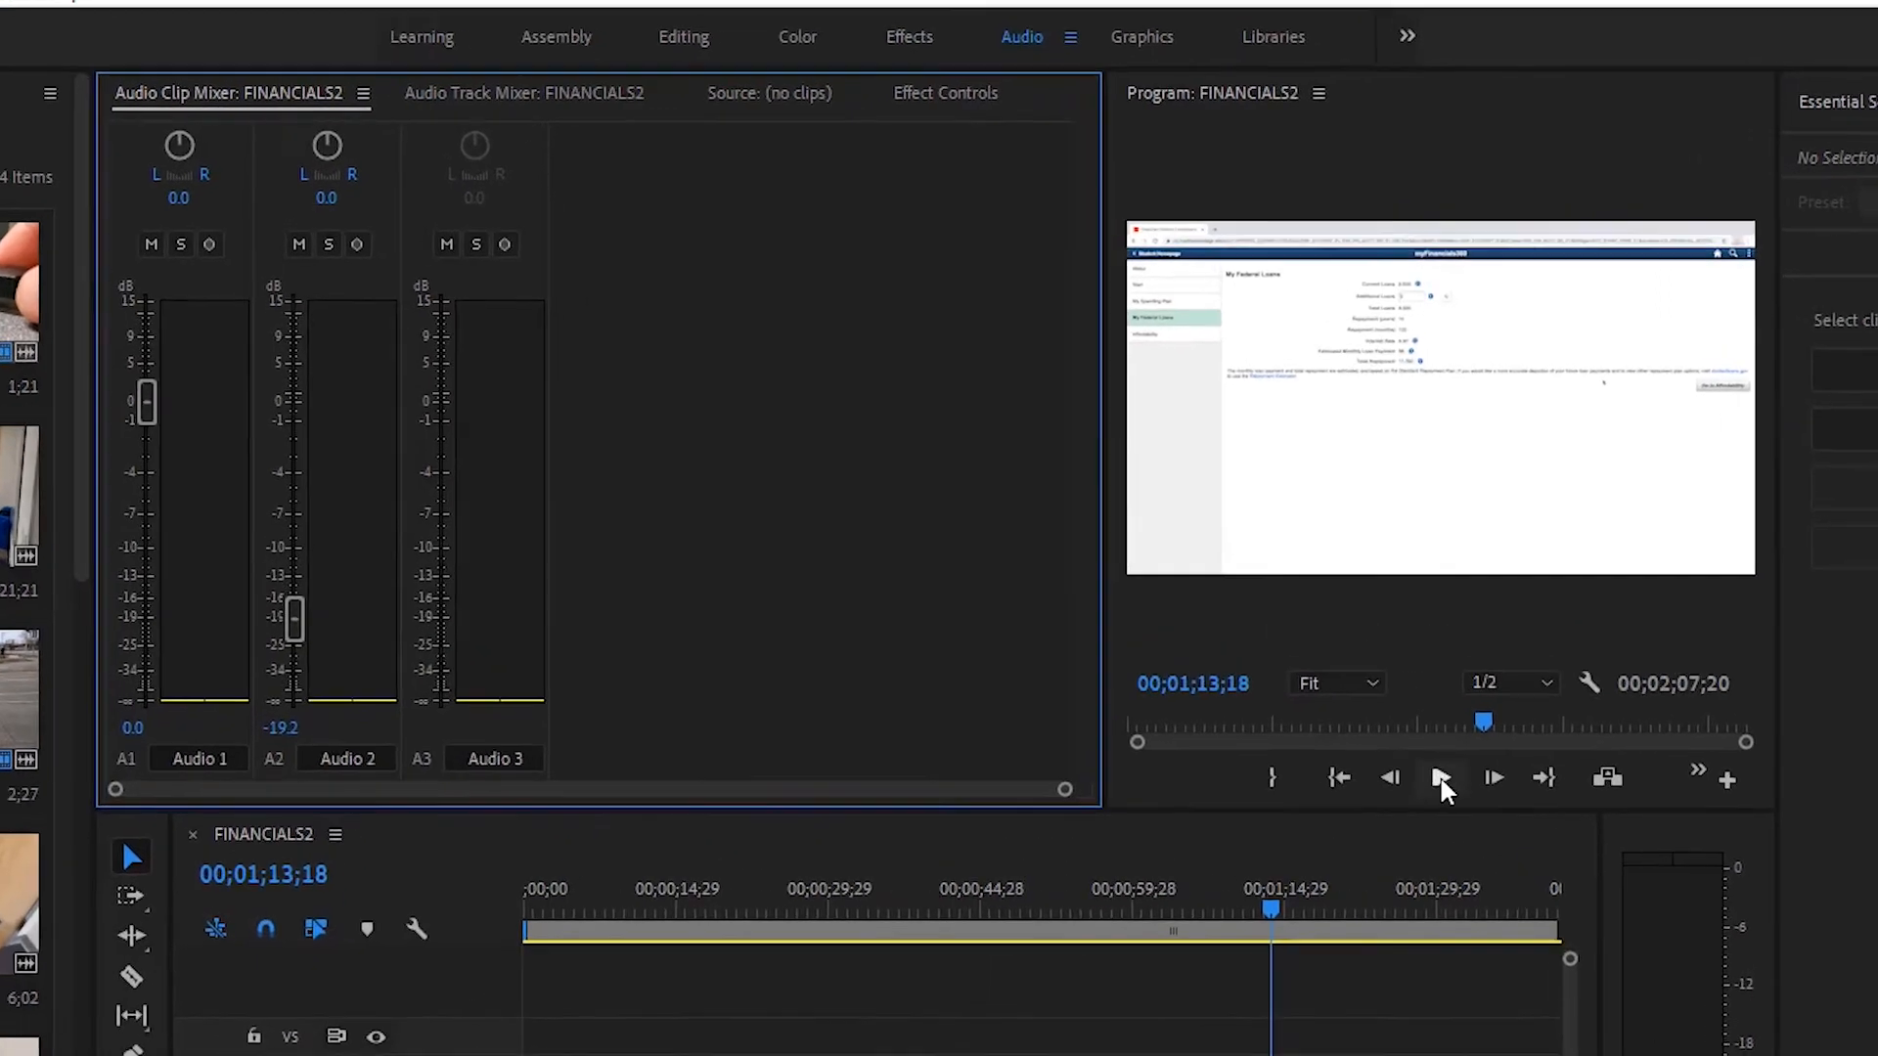
left_click(1392, 1053)
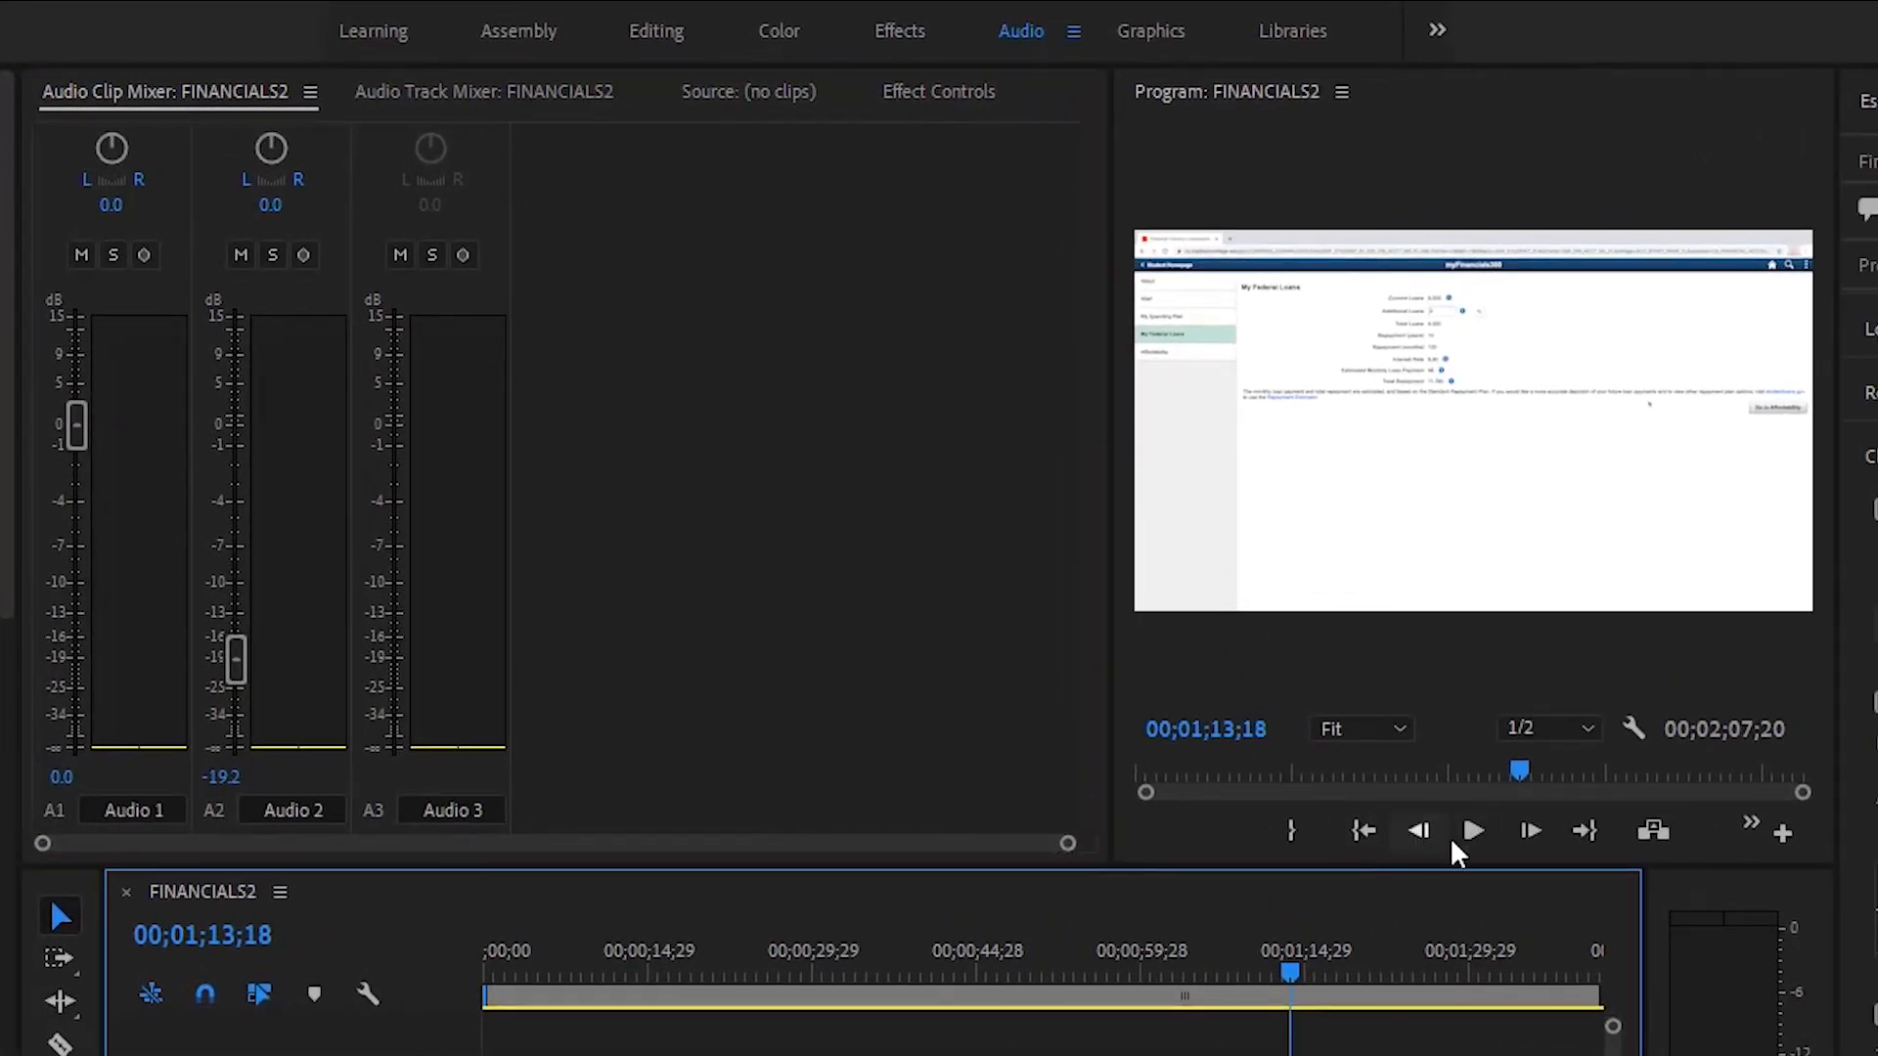
left_click(1475, 832)
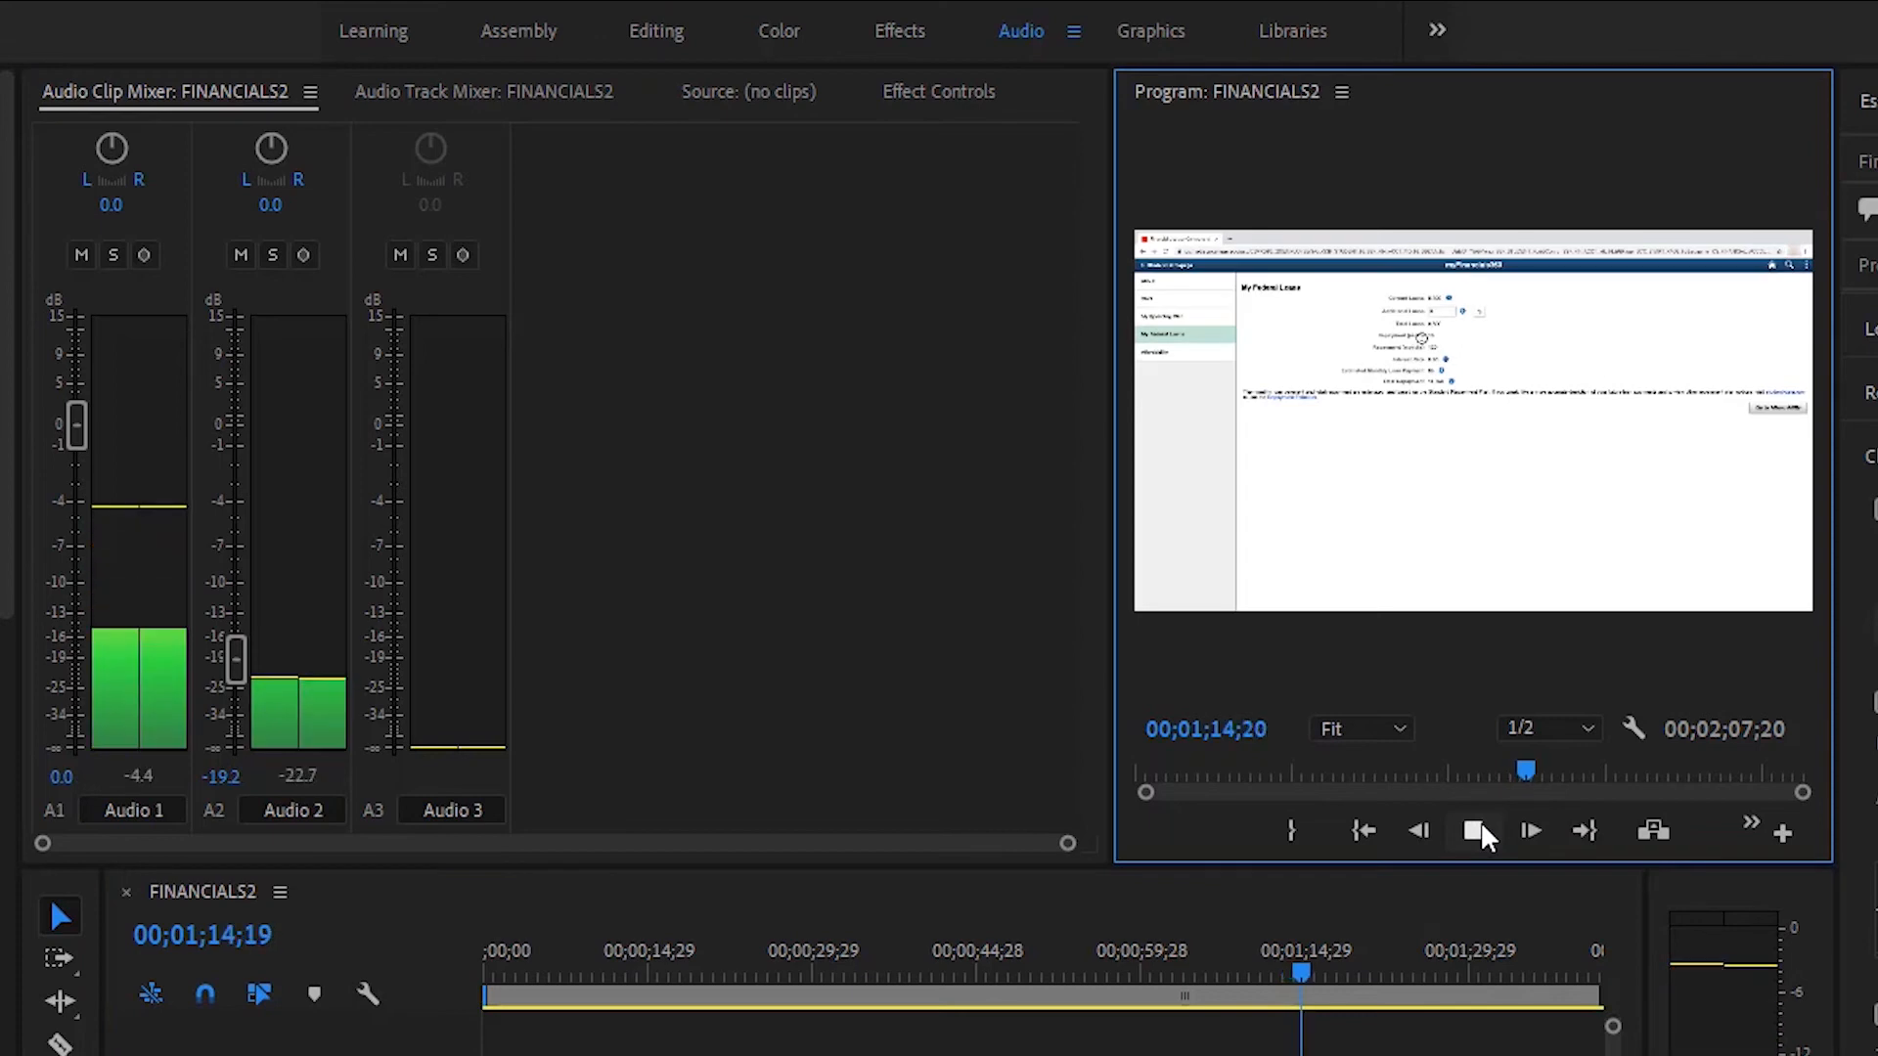